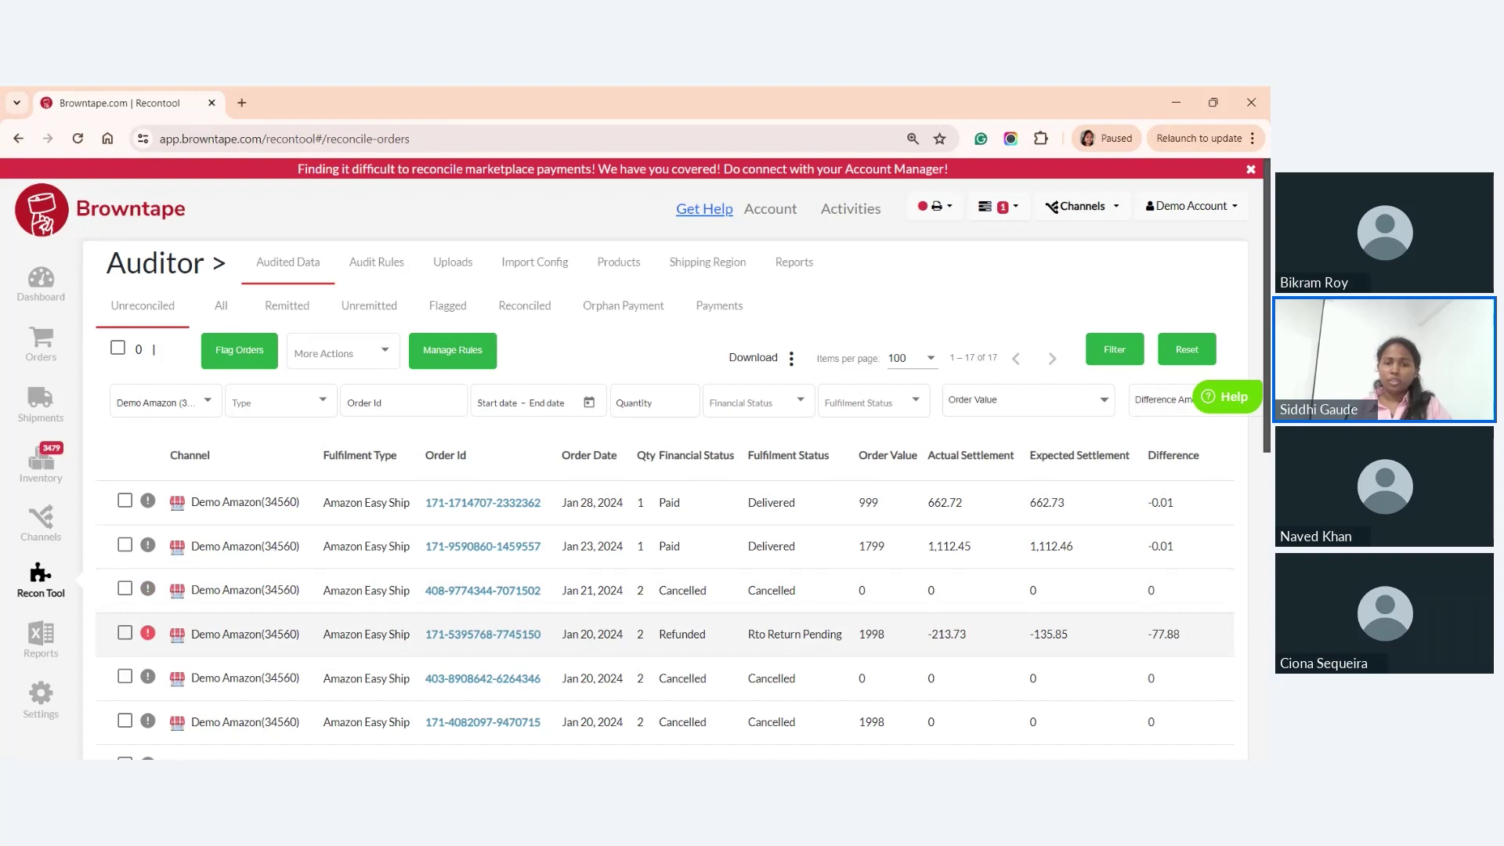
- Expand the refunded RTO order and trace its -77.88 gap to Shipping Services: -194.7 actual versus -116.82 expected
{"action": "left_click", "coordinate": [706, 634]}
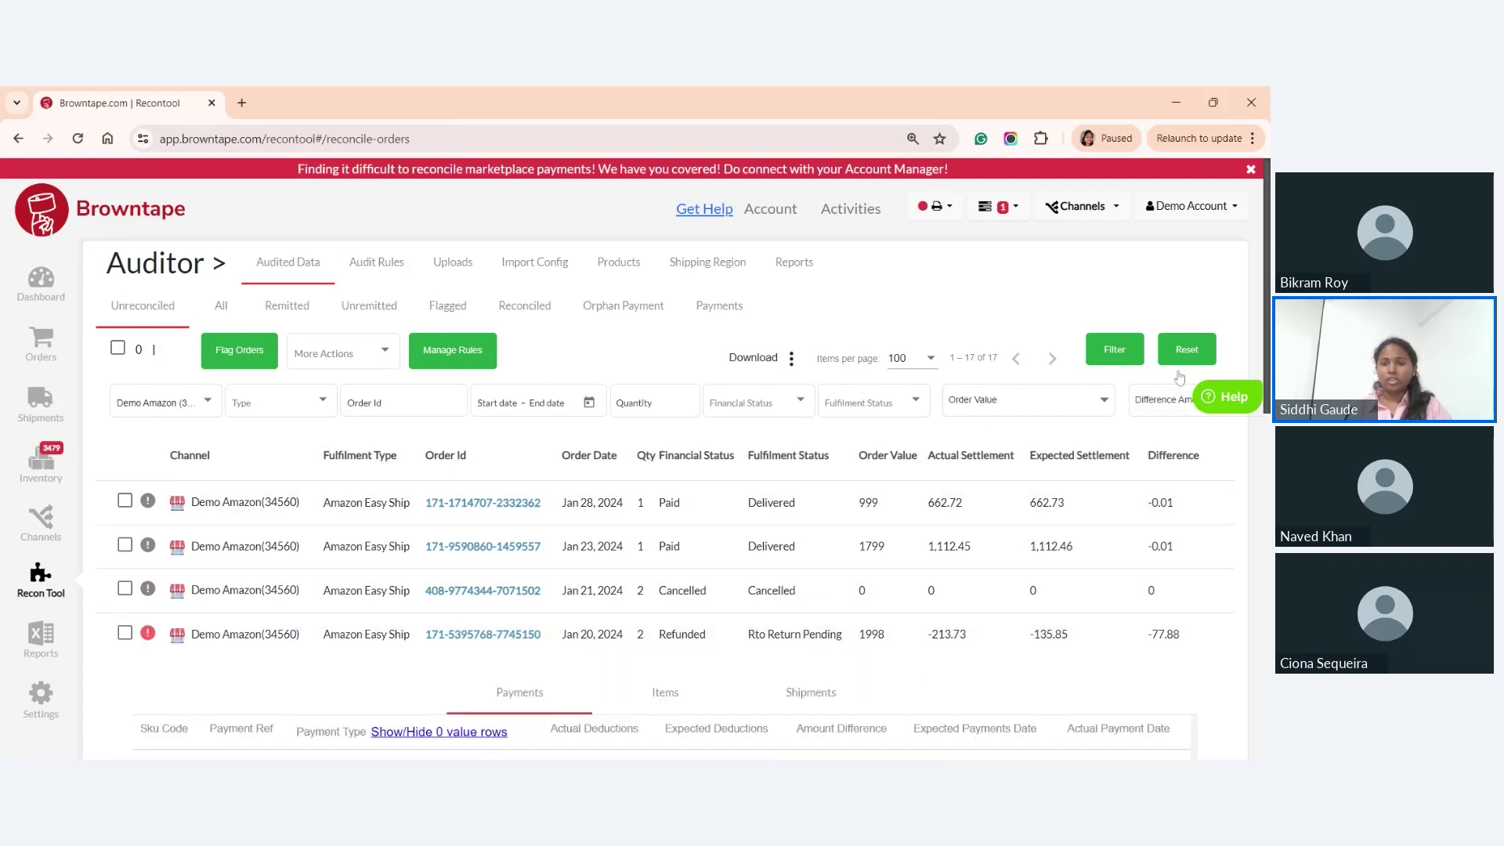
{"action": "scroll", "coordinate": [666, 470], "scroll_direction": "down", "scroll_amount": 3}
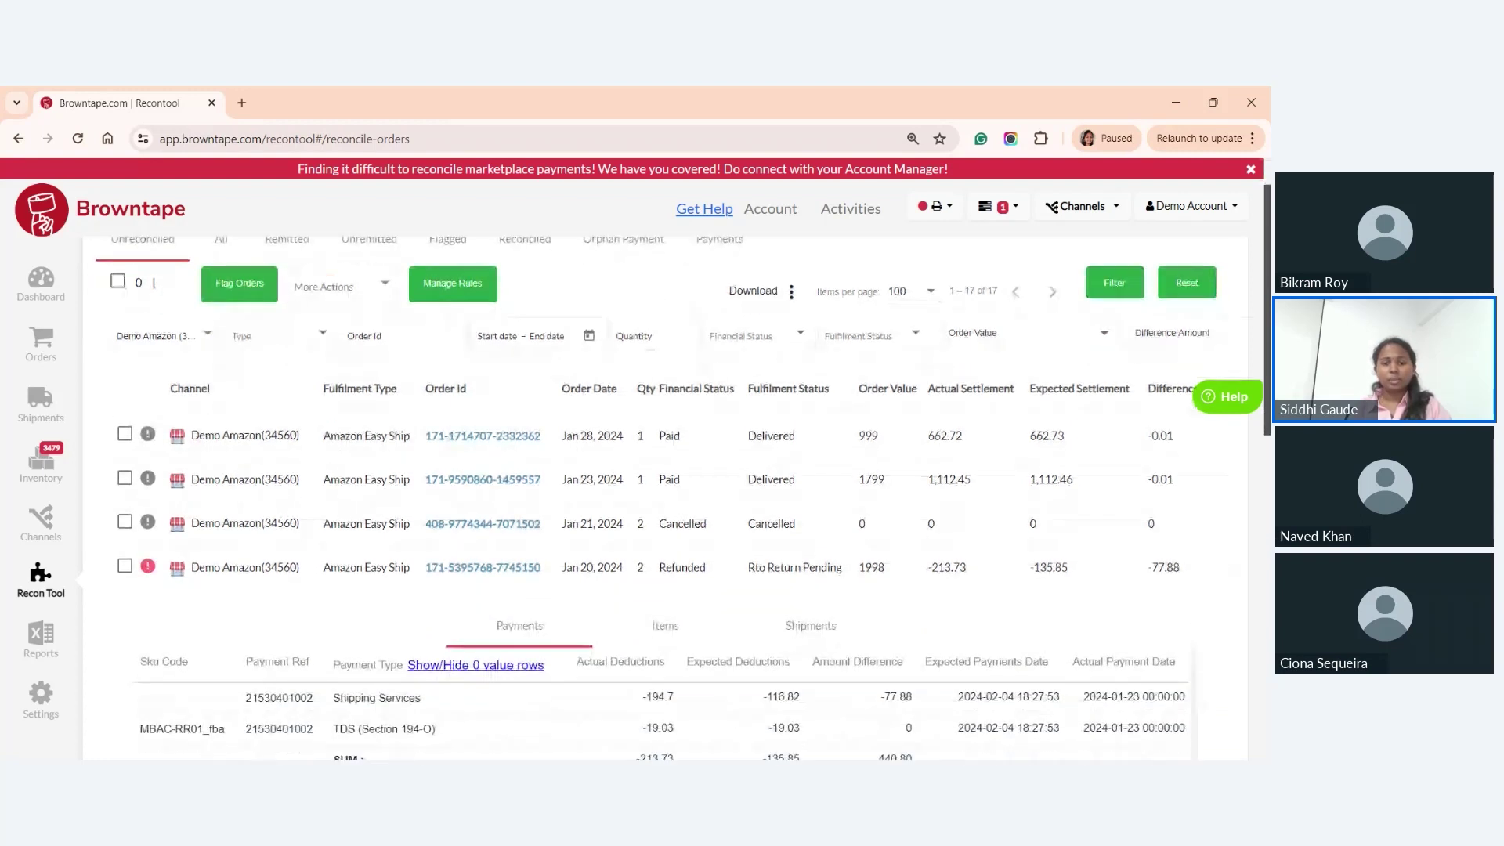
{"action": "scroll", "coordinate": [616, 614], "scroll_direction": "down", "scroll_amount": 1}
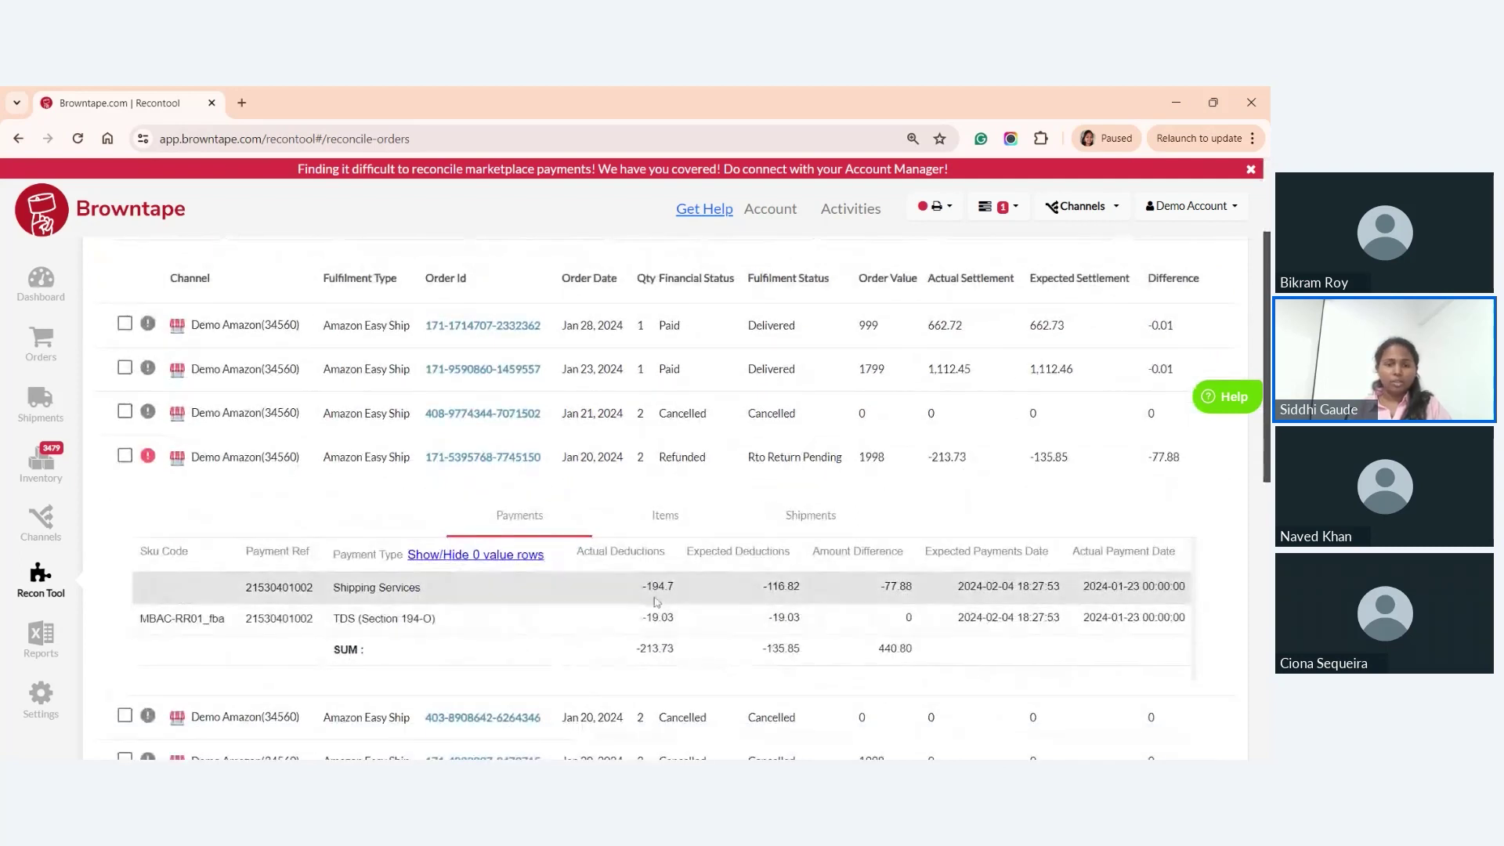
{"action": "left_click_drag", "start_coordinate": [676, 587], "coordinate": [611, 592]}
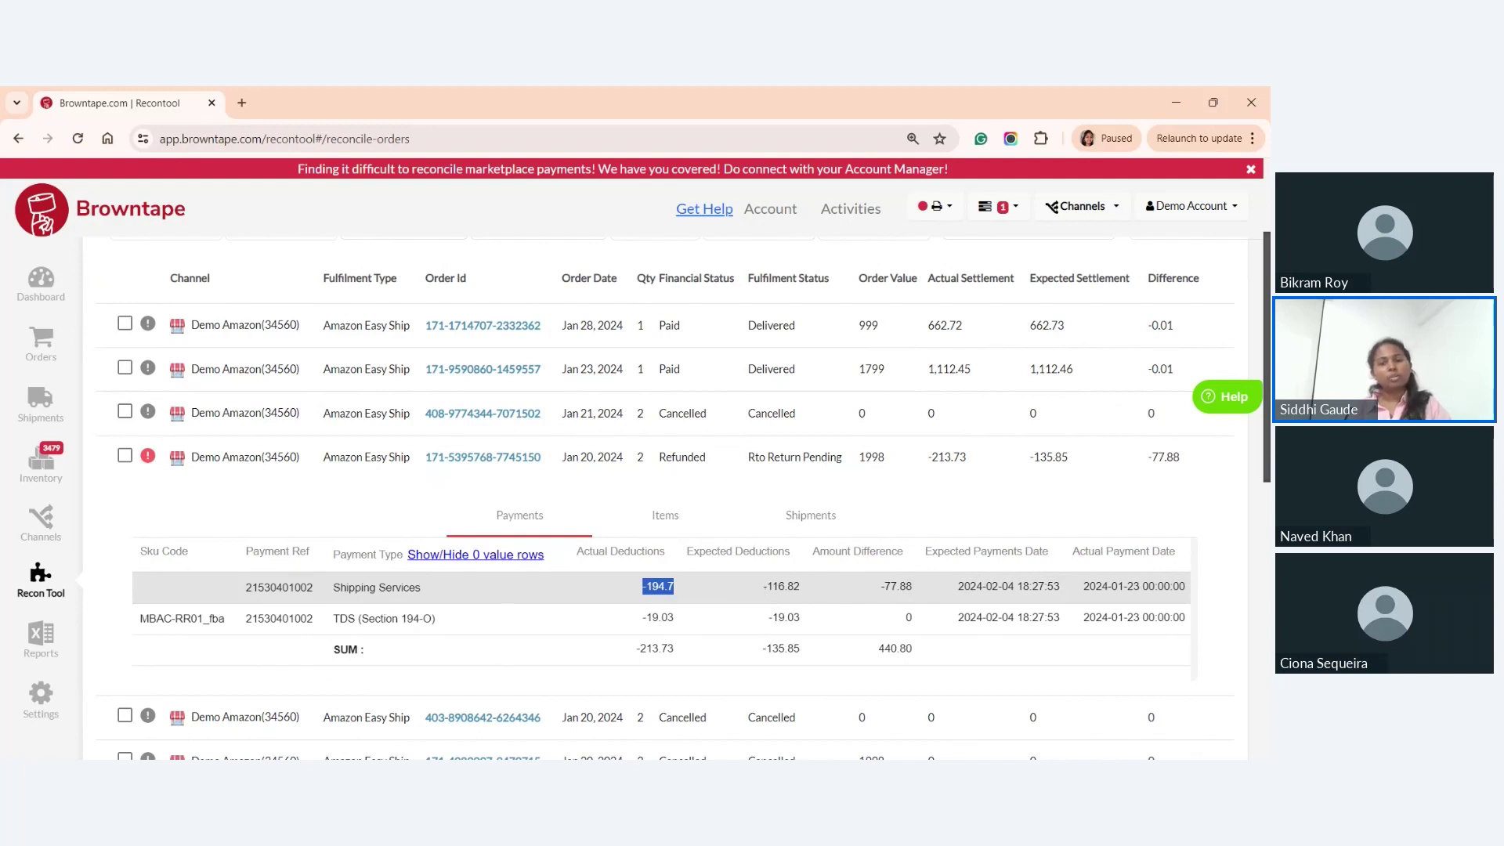
{"action": "left_click_drag", "start_coordinate": [765, 587], "coordinate": [800, 587]}
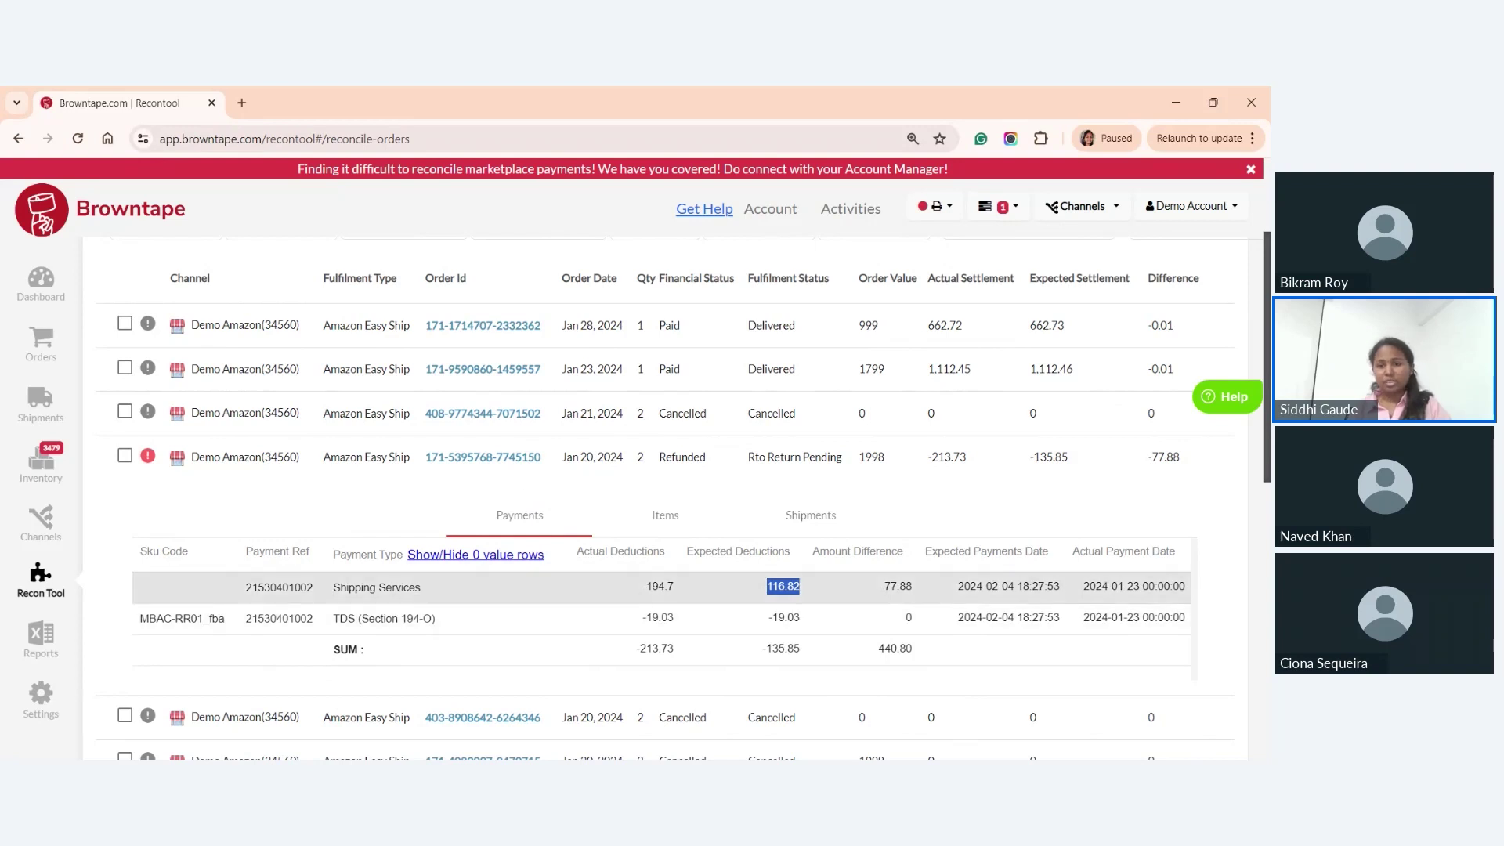
{"action": "left_click_drag", "start_coordinate": [884, 587], "coordinate": [900, 586]}
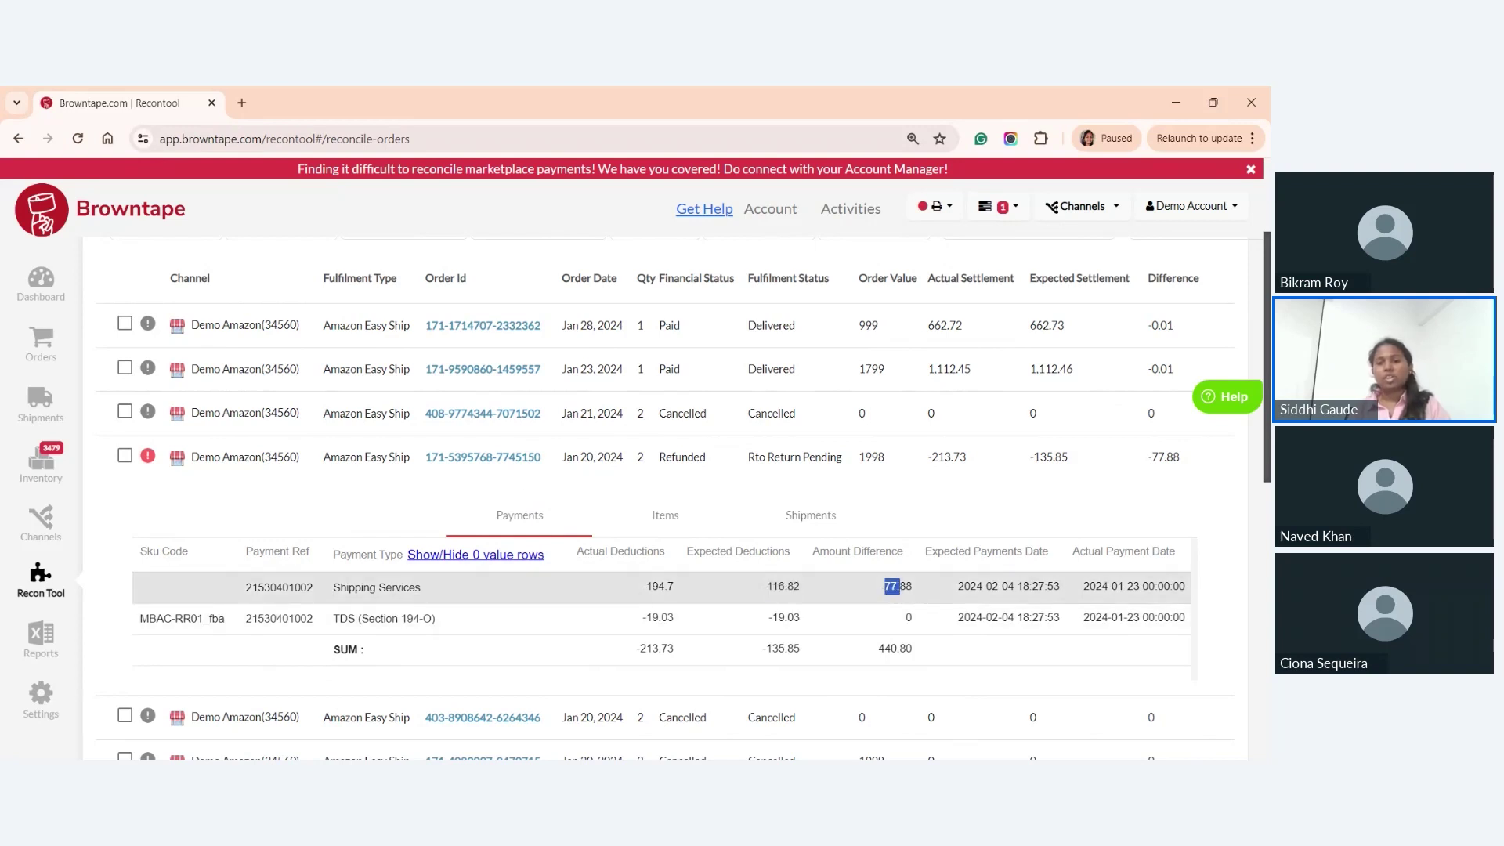
{"action": "left_click", "coordinate": [900, 586]}
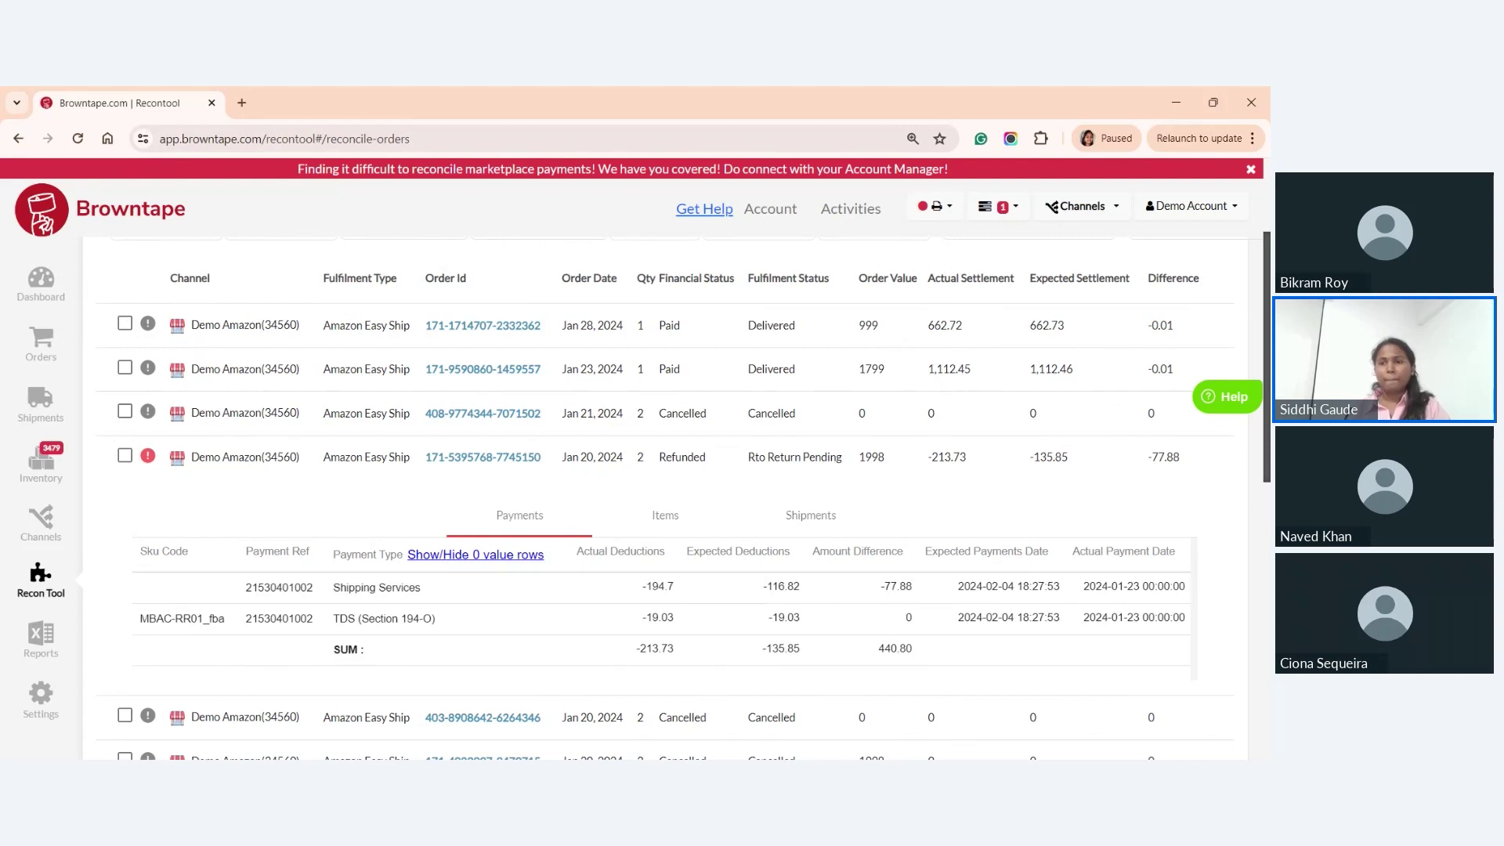
{"action": "scroll", "coordinate": [666, 294], "scroll_direction": "up", "scroll_amount": 3}
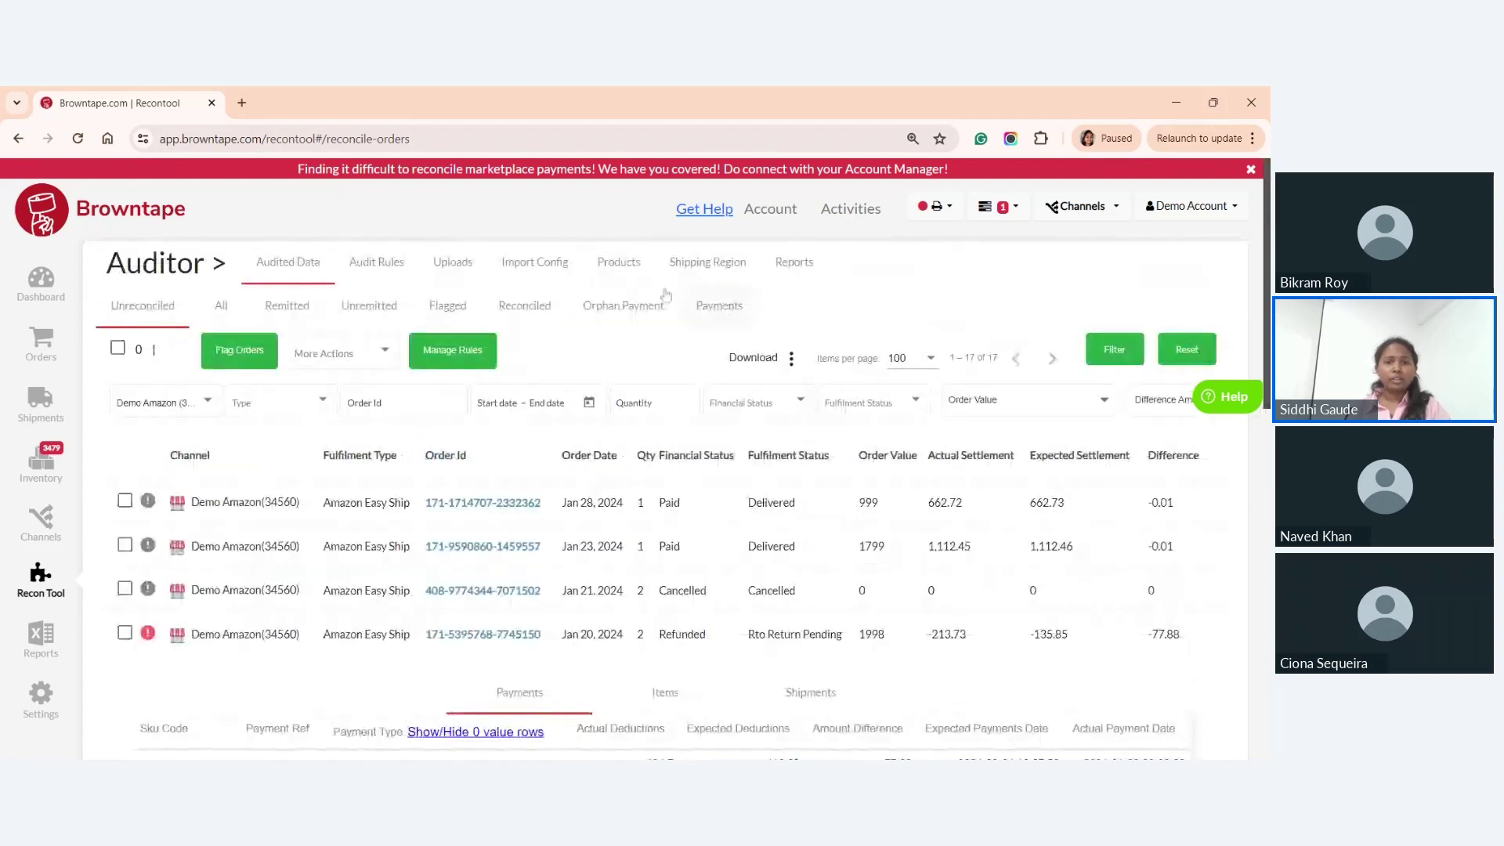
- Go to Import Config and review the Upload Type options on the blank new-configuration form
{"action": "left_click", "coordinate": [531, 273]}
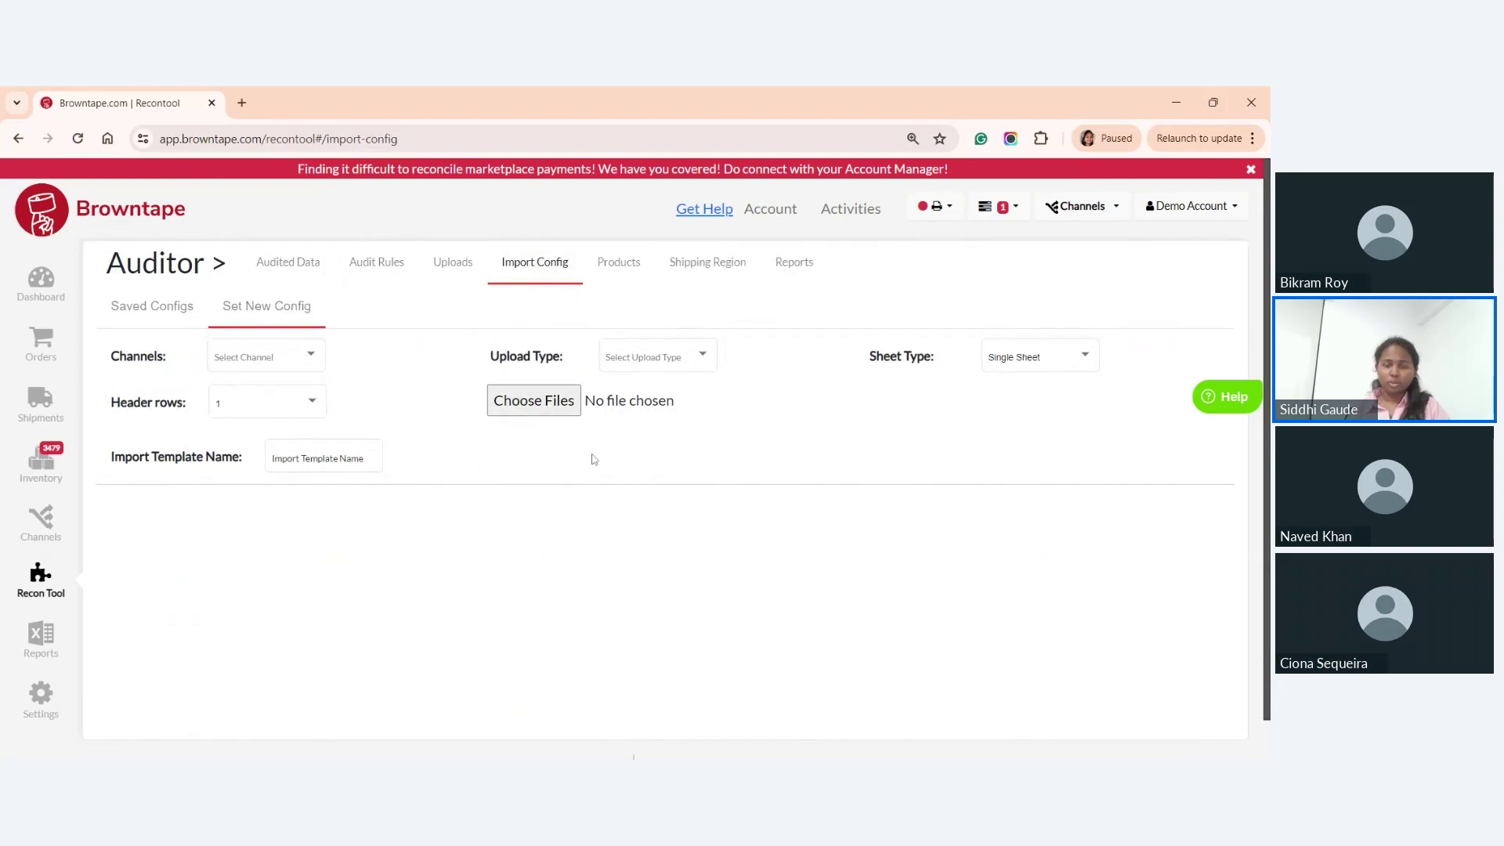
{"action": "left_click", "coordinate": [657, 358]}
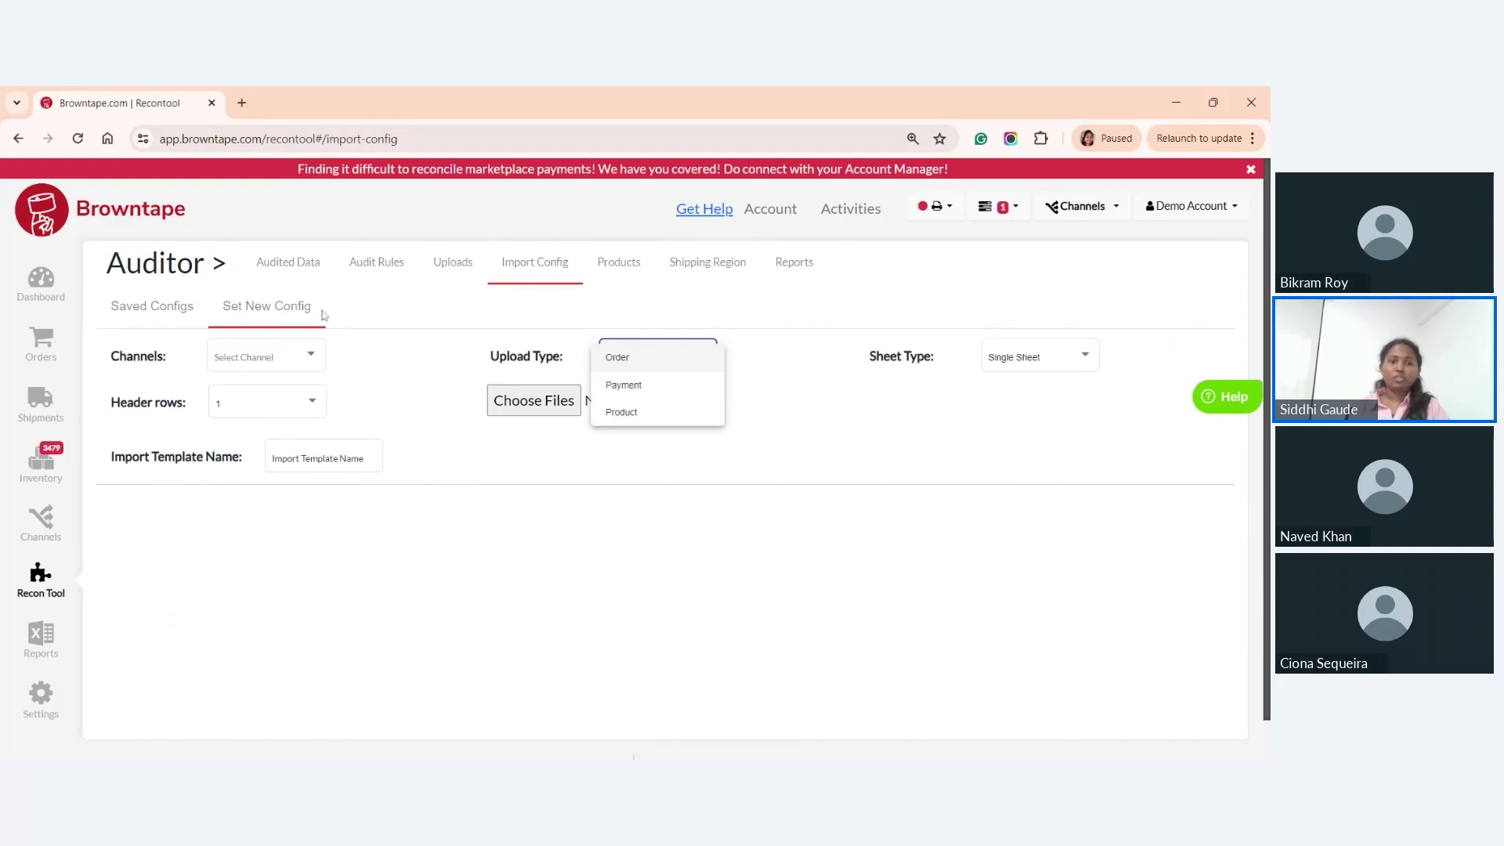
{"action": "left_click", "coordinate": [144, 312]}
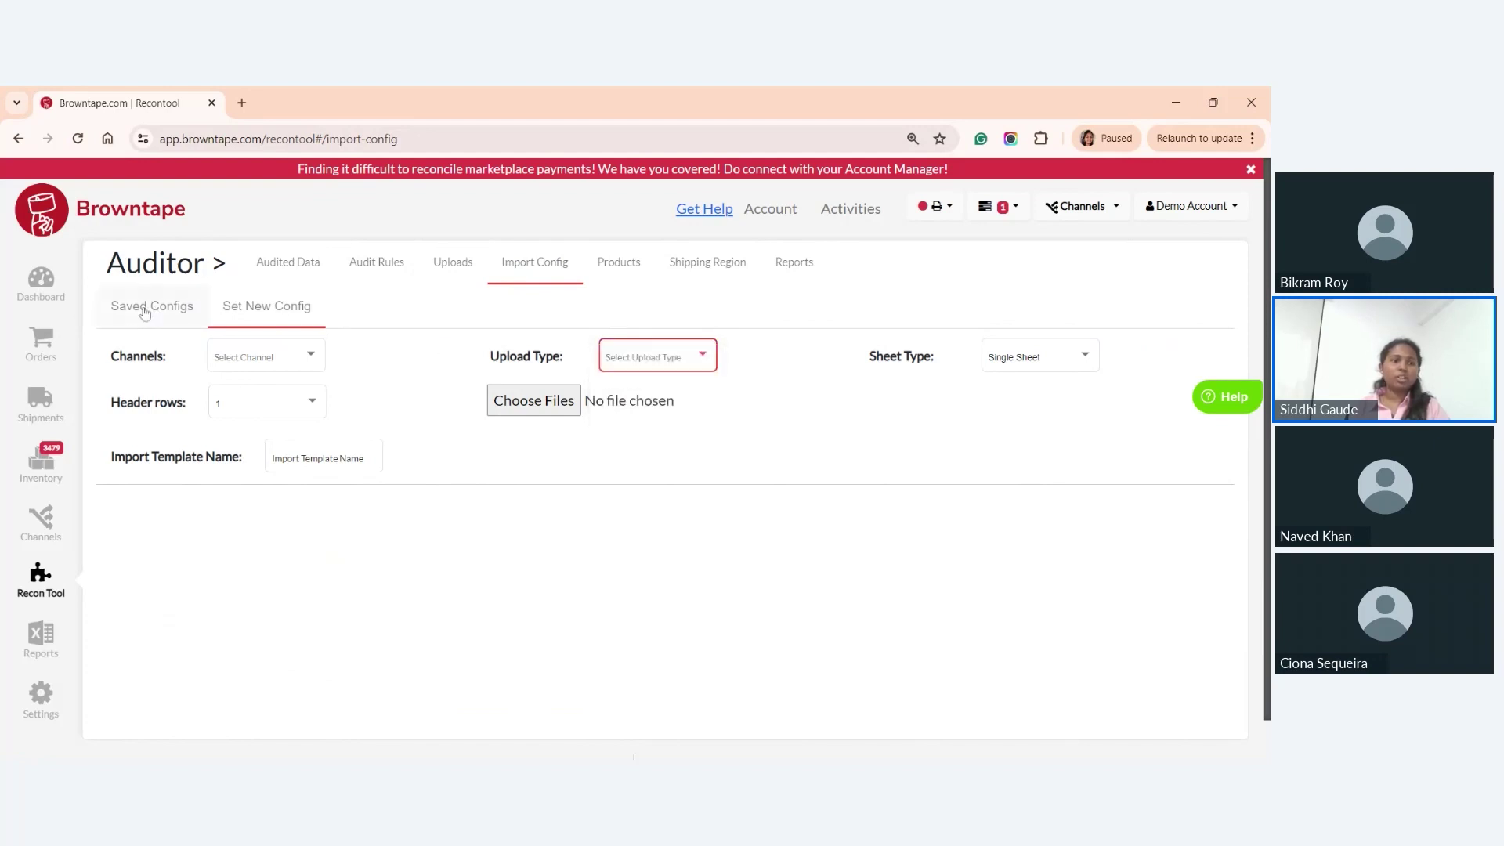
- View the 119 saved import configurations with their channel, import type and source file
{"action": "left_click", "coordinate": [145, 312]}
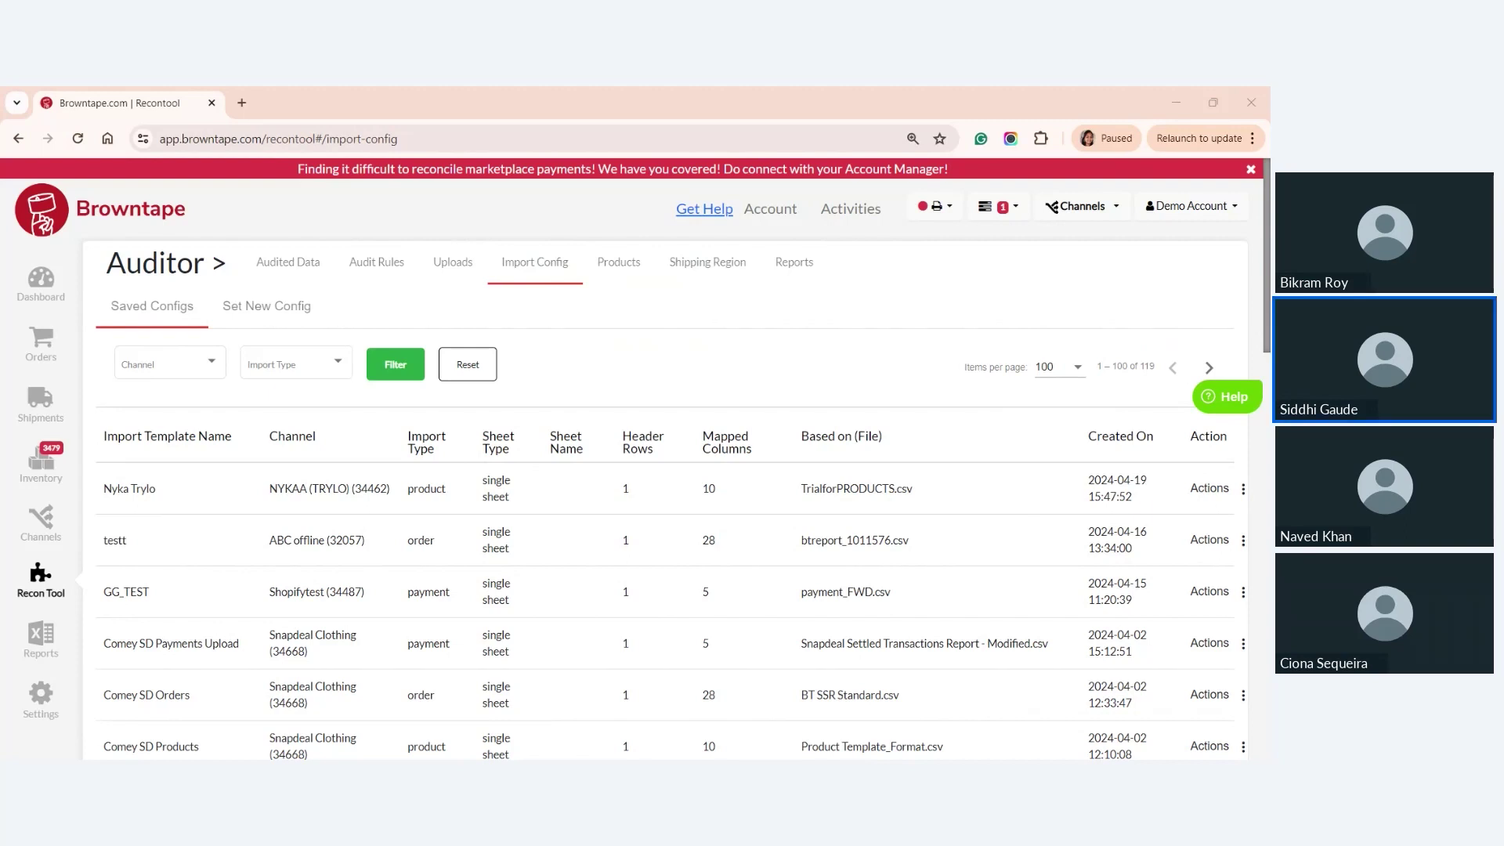
{"action": "left_click", "coordinate": [380, 485]}
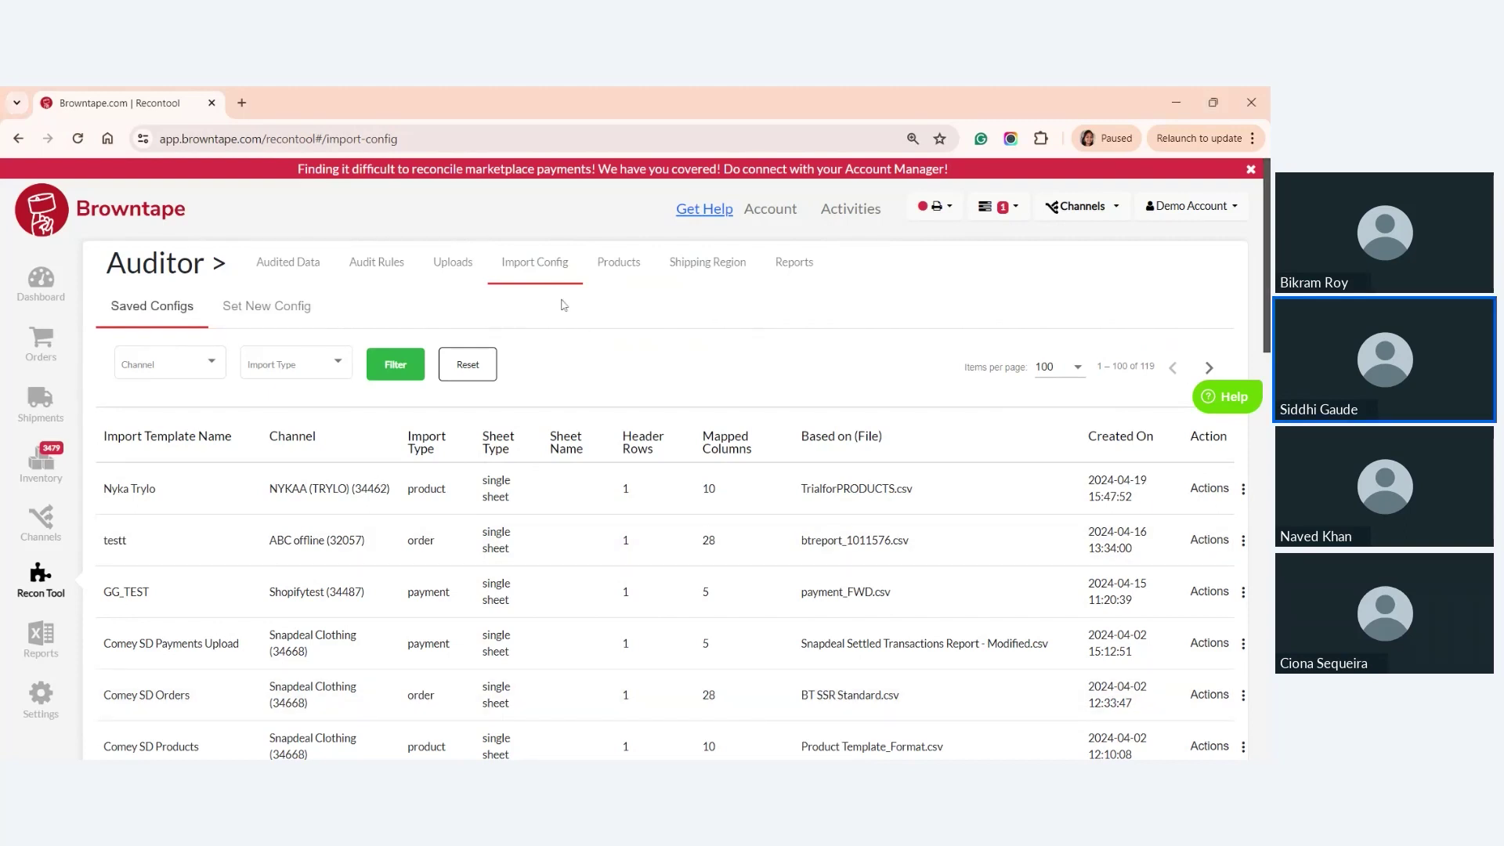
- In Uploads, set Upload Type to Payment, browse the templates, then view Upload History's two Testt.csv uploads
{"action": "left_click", "coordinate": [453, 263]}
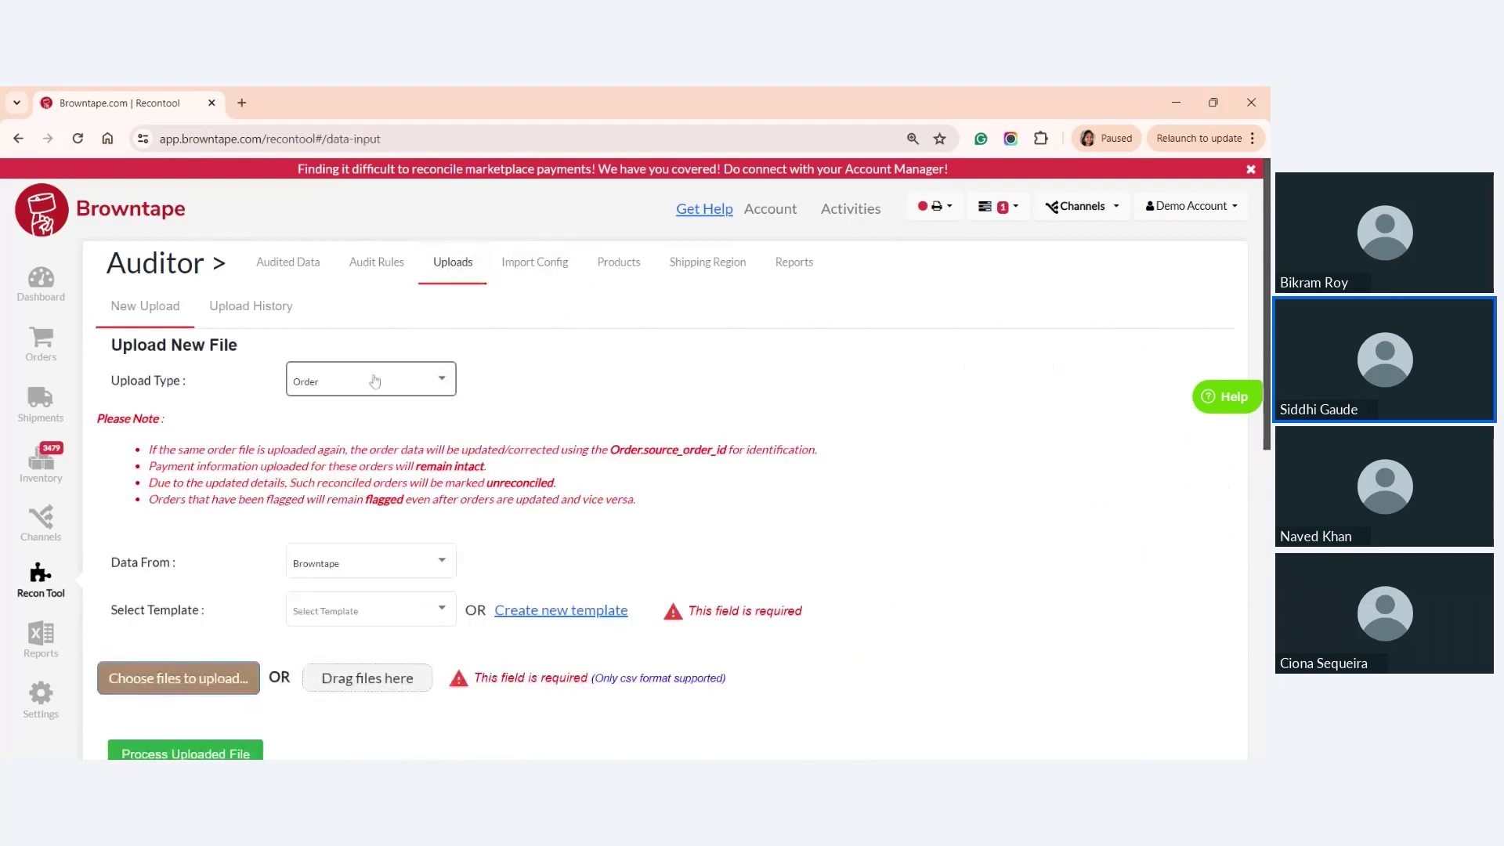
{"action": "left_click", "coordinate": [374, 388]}
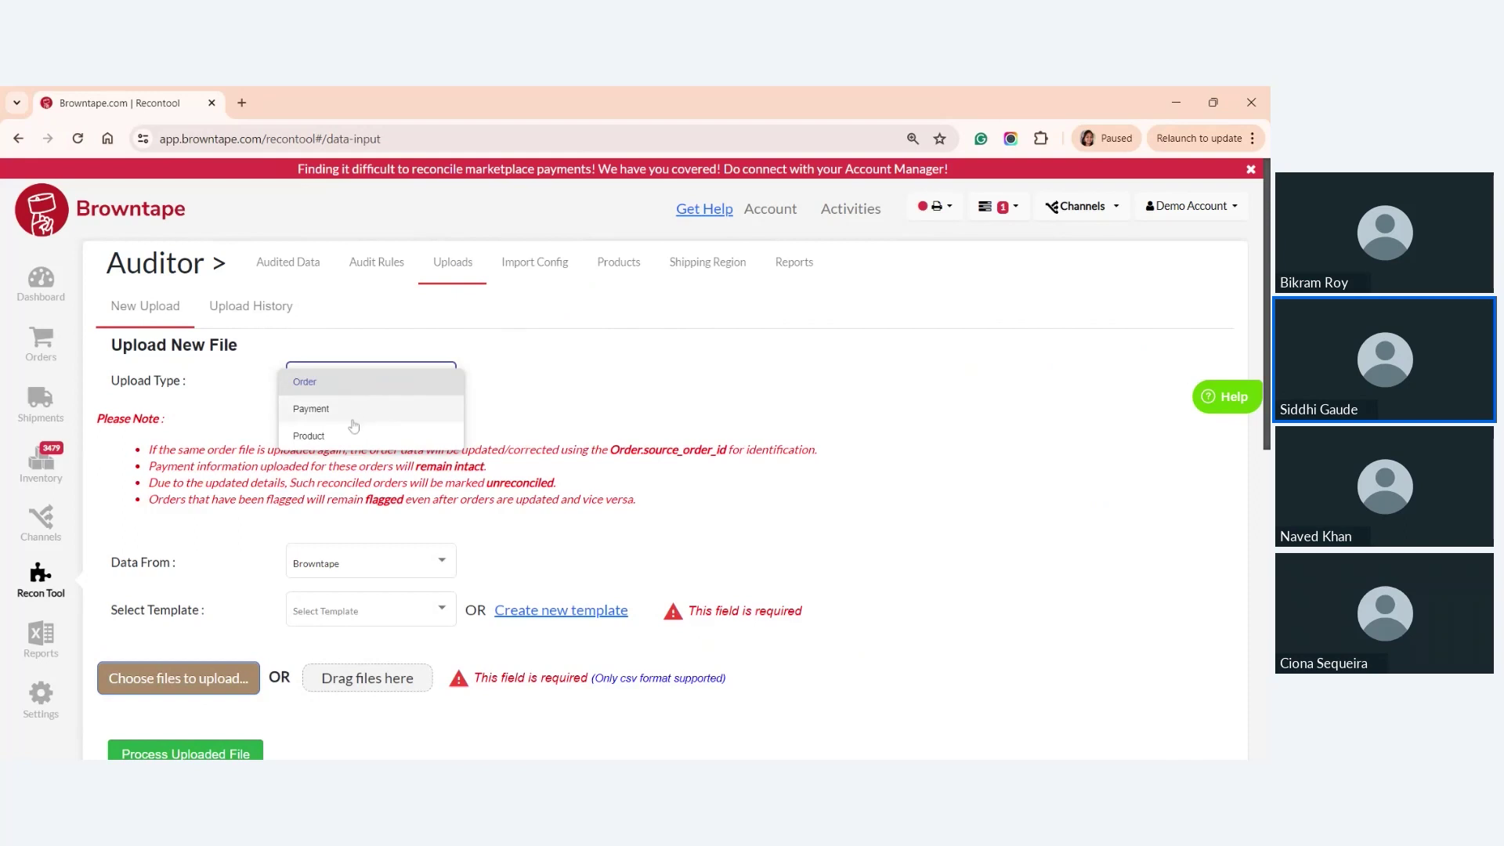
{"action": "left_click", "coordinate": [314, 410]}
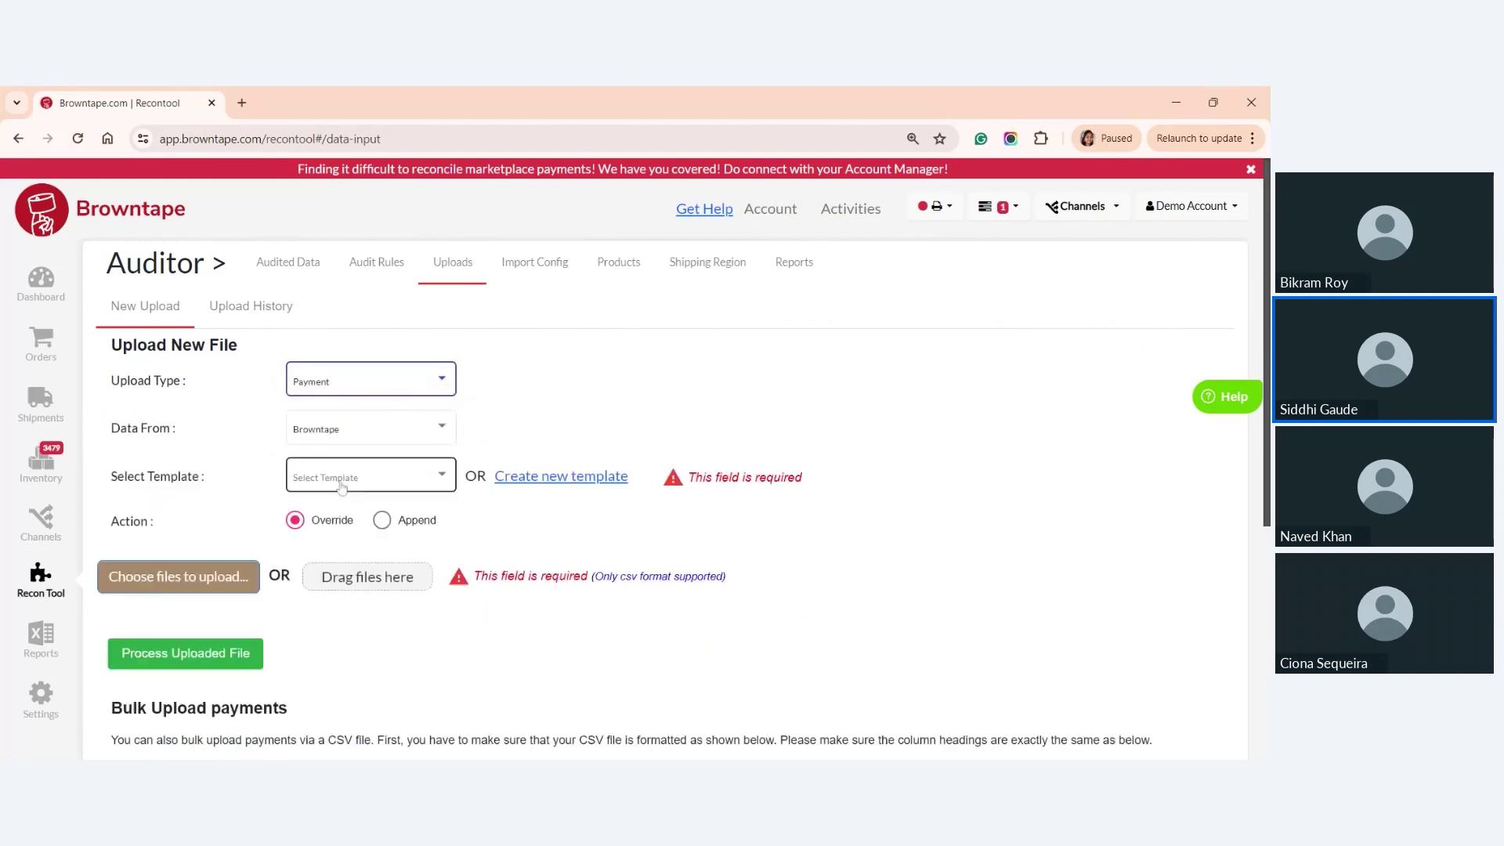
{"action": "left_click", "coordinate": [342, 488]}
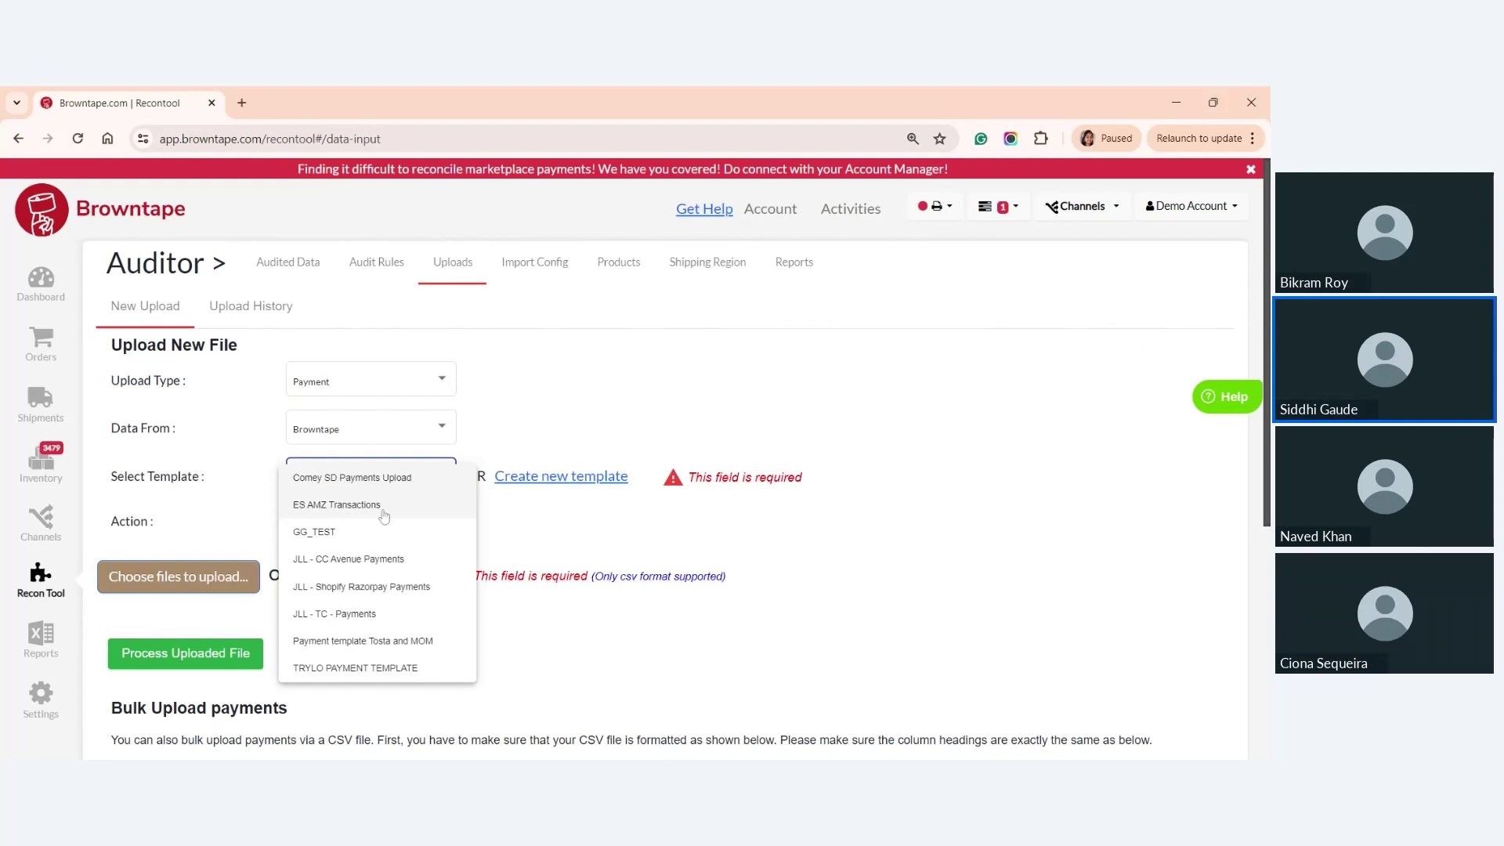
{"action": "left_click", "coordinate": [497, 527]}
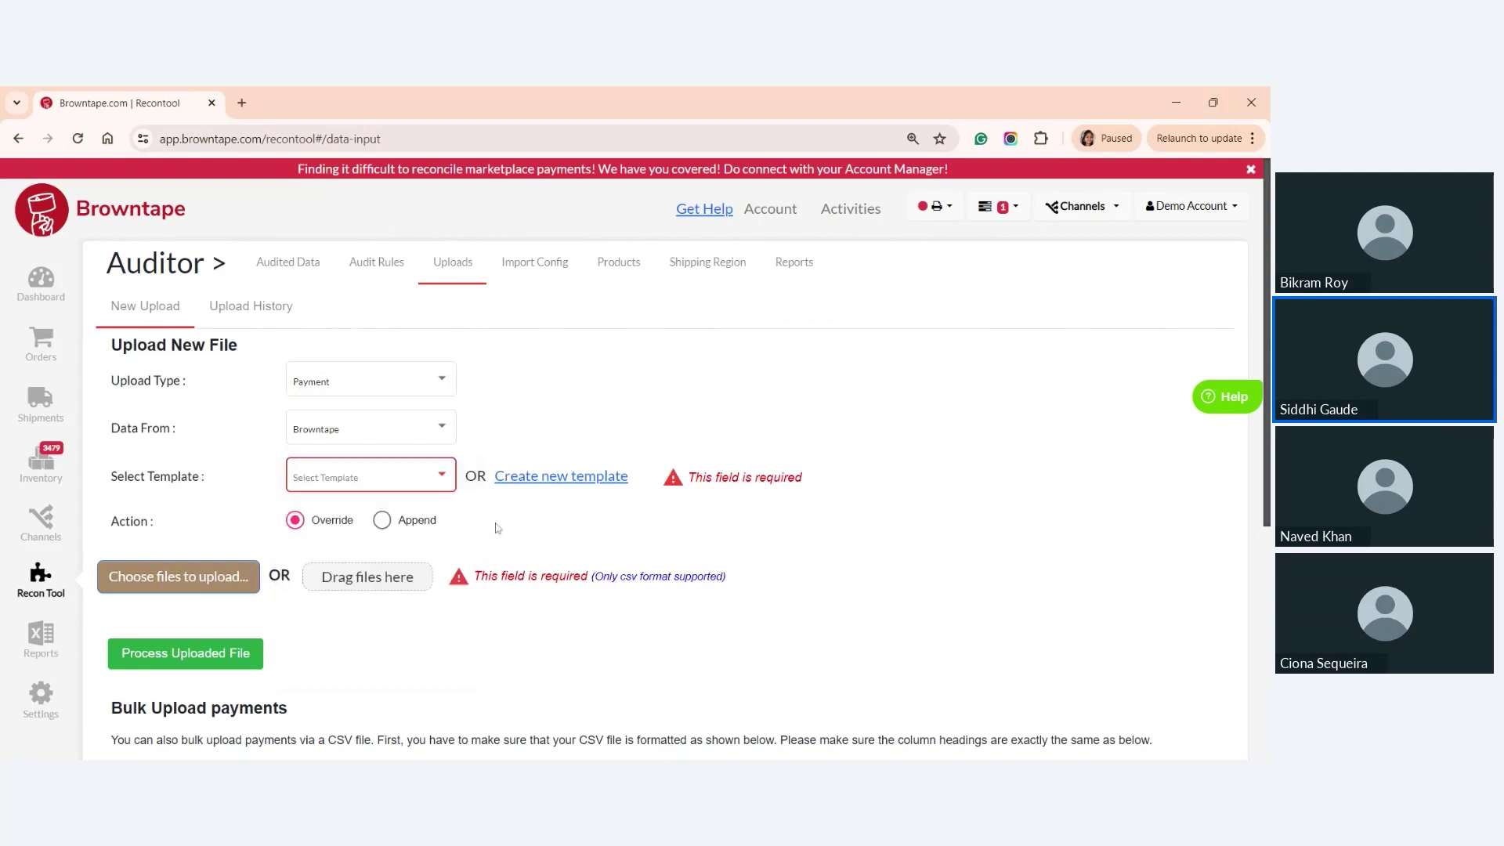
{"action": "left_click", "coordinate": [258, 310]}
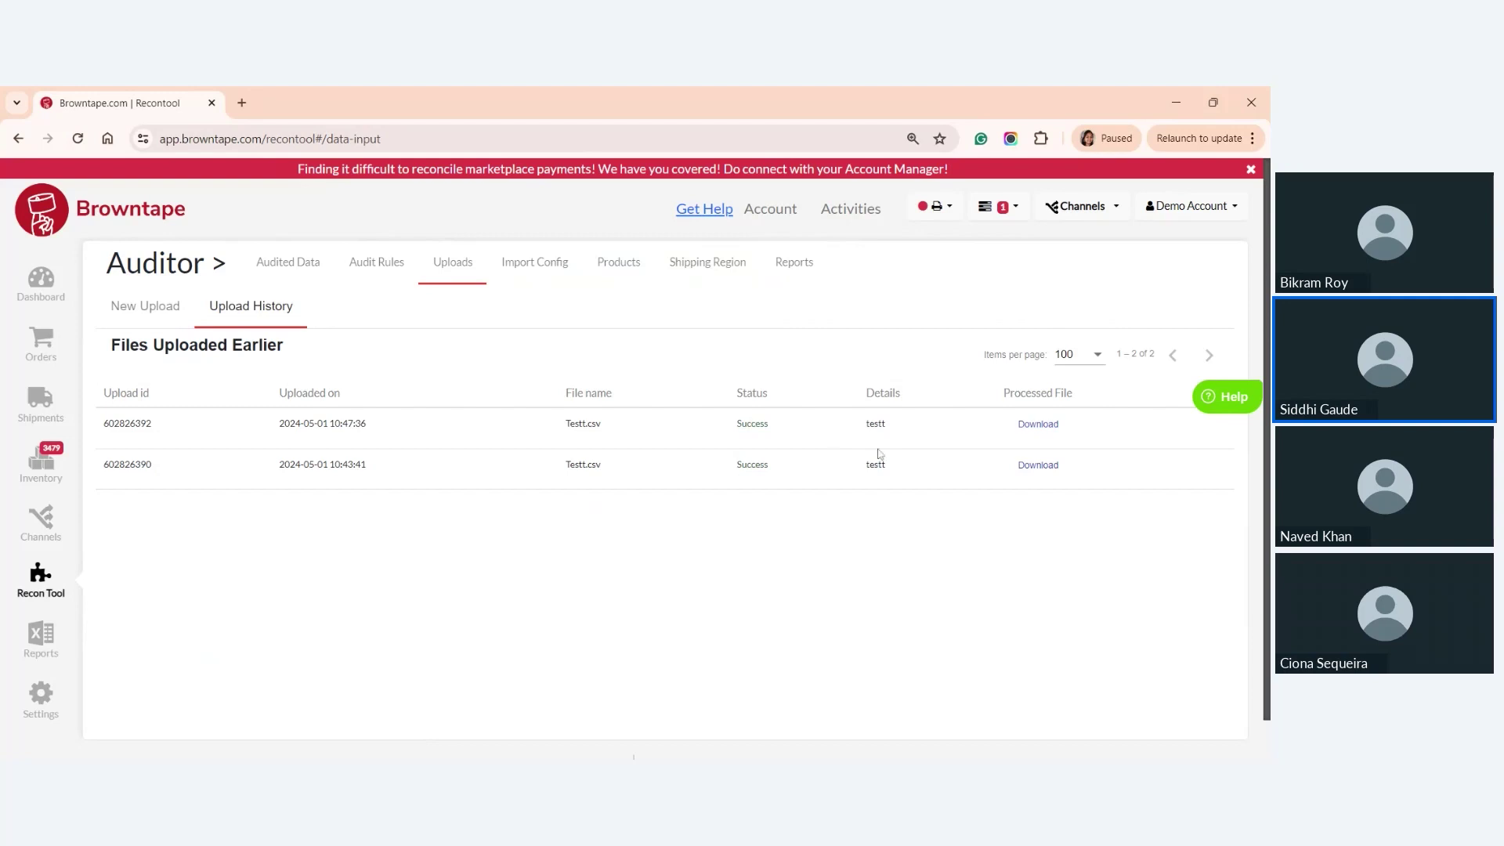
- Return to Audited Data, listing all 472 unreconciled orders across every channel
{"action": "left_click_drag", "start_coordinate": [1015, 393], "coordinate": [1062, 411]}
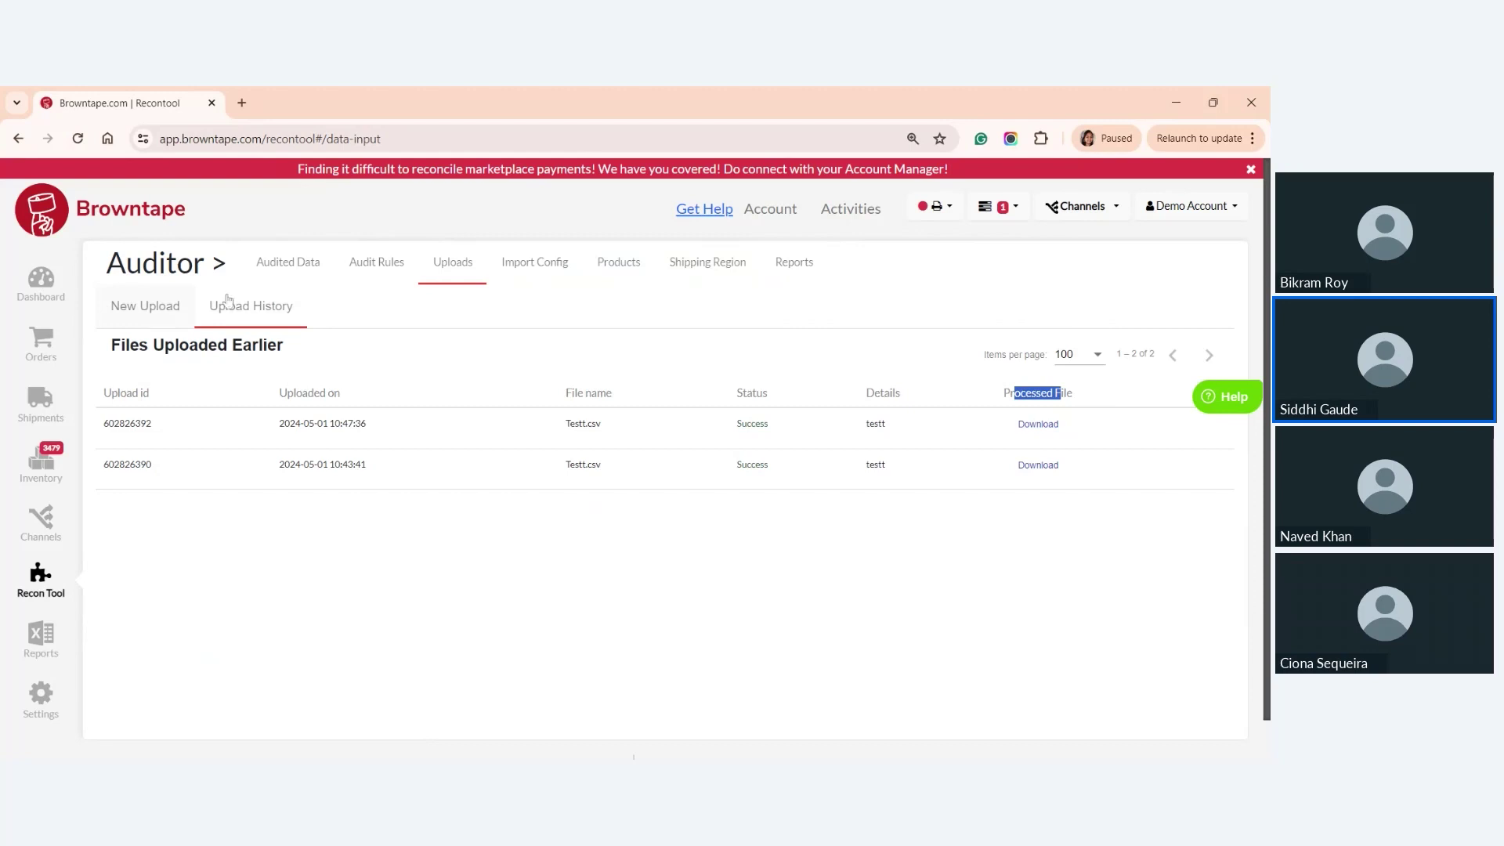
{"action": "left_click", "coordinate": [288, 269]}
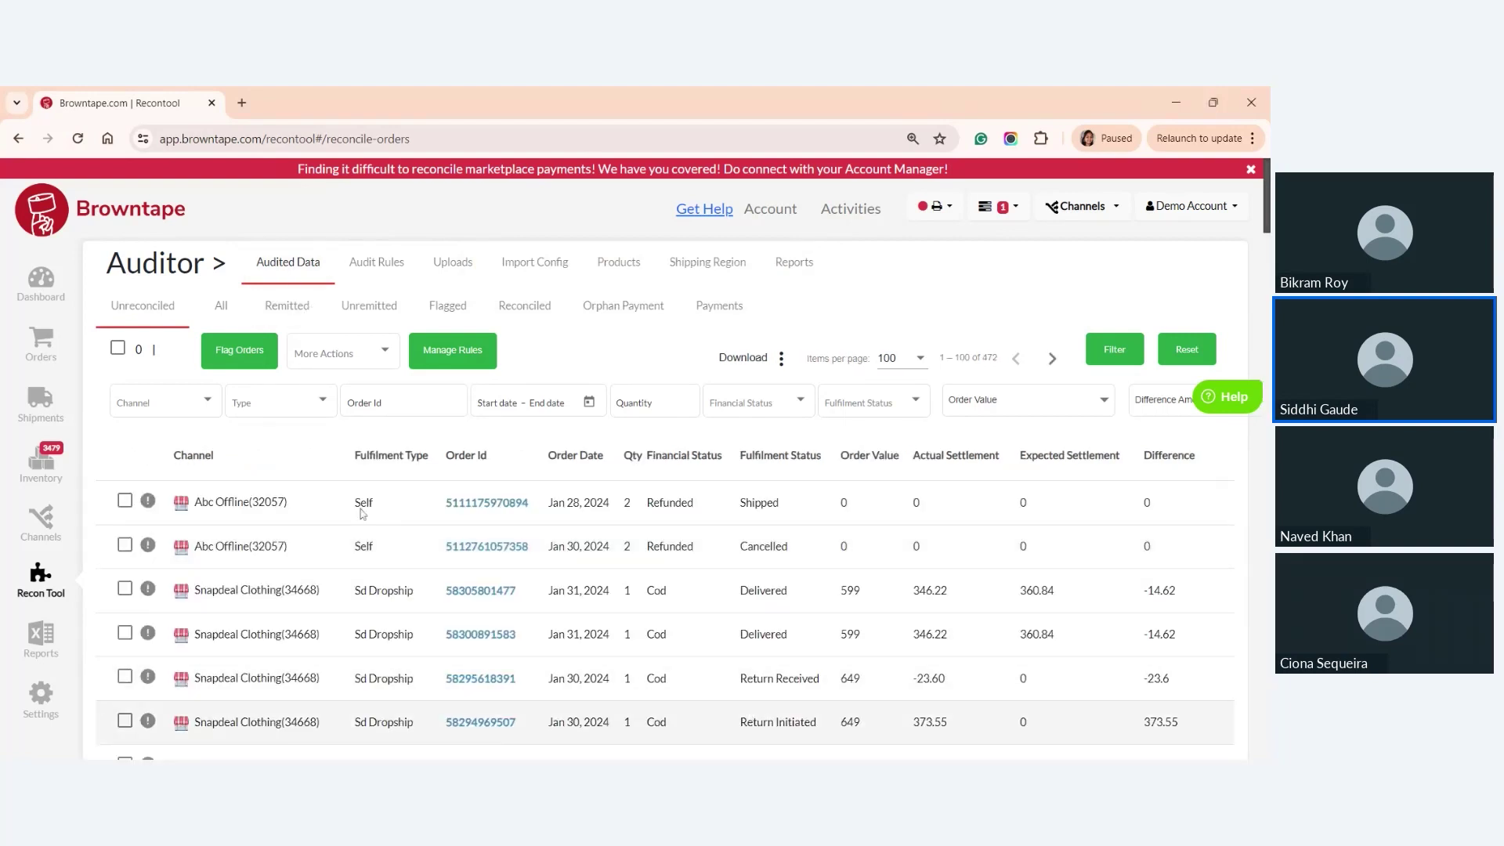
- Filter the unreconciled orders to the Demo Amazon (34560) channel, leaving 17 orders
{"action": "left_click", "coordinate": [184, 411]}
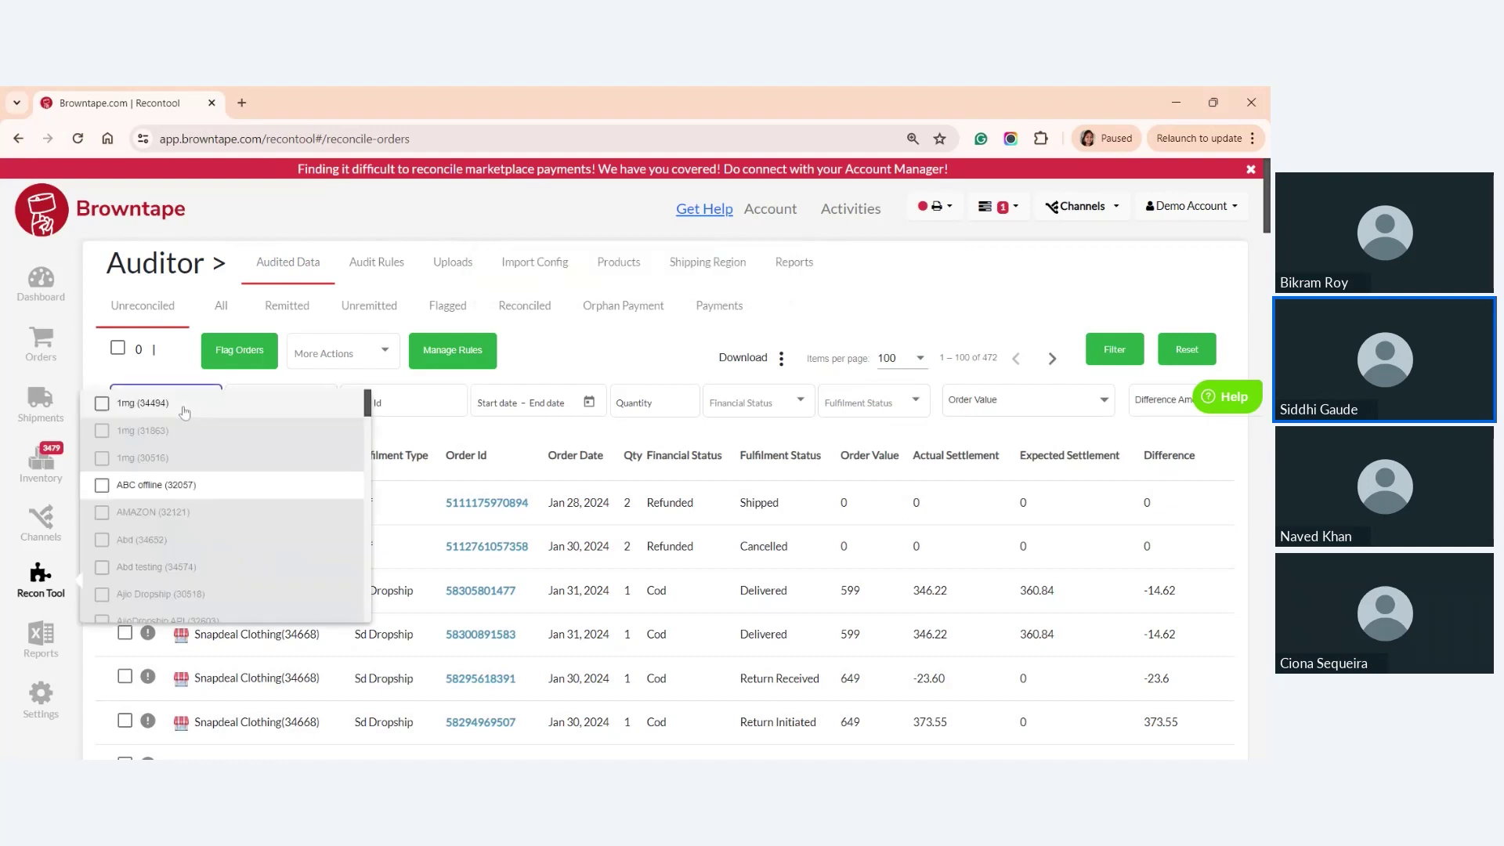
{"action": "scroll", "coordinate": [219, 505], "scroll_direction": "down", "scroll_amount": 2}
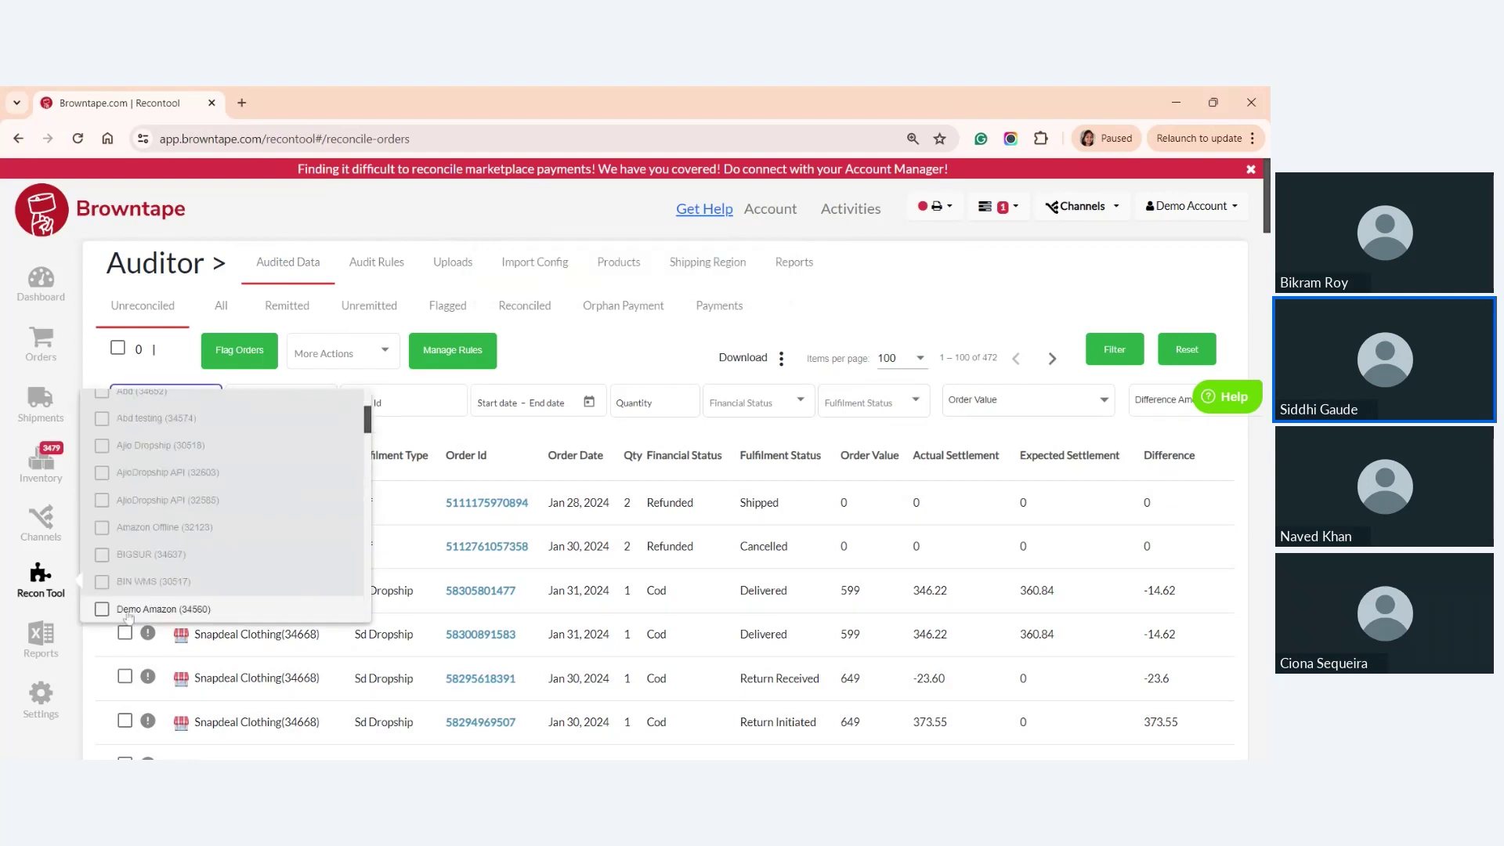
{"action": "left_click", "coordinate": [123, 616]}
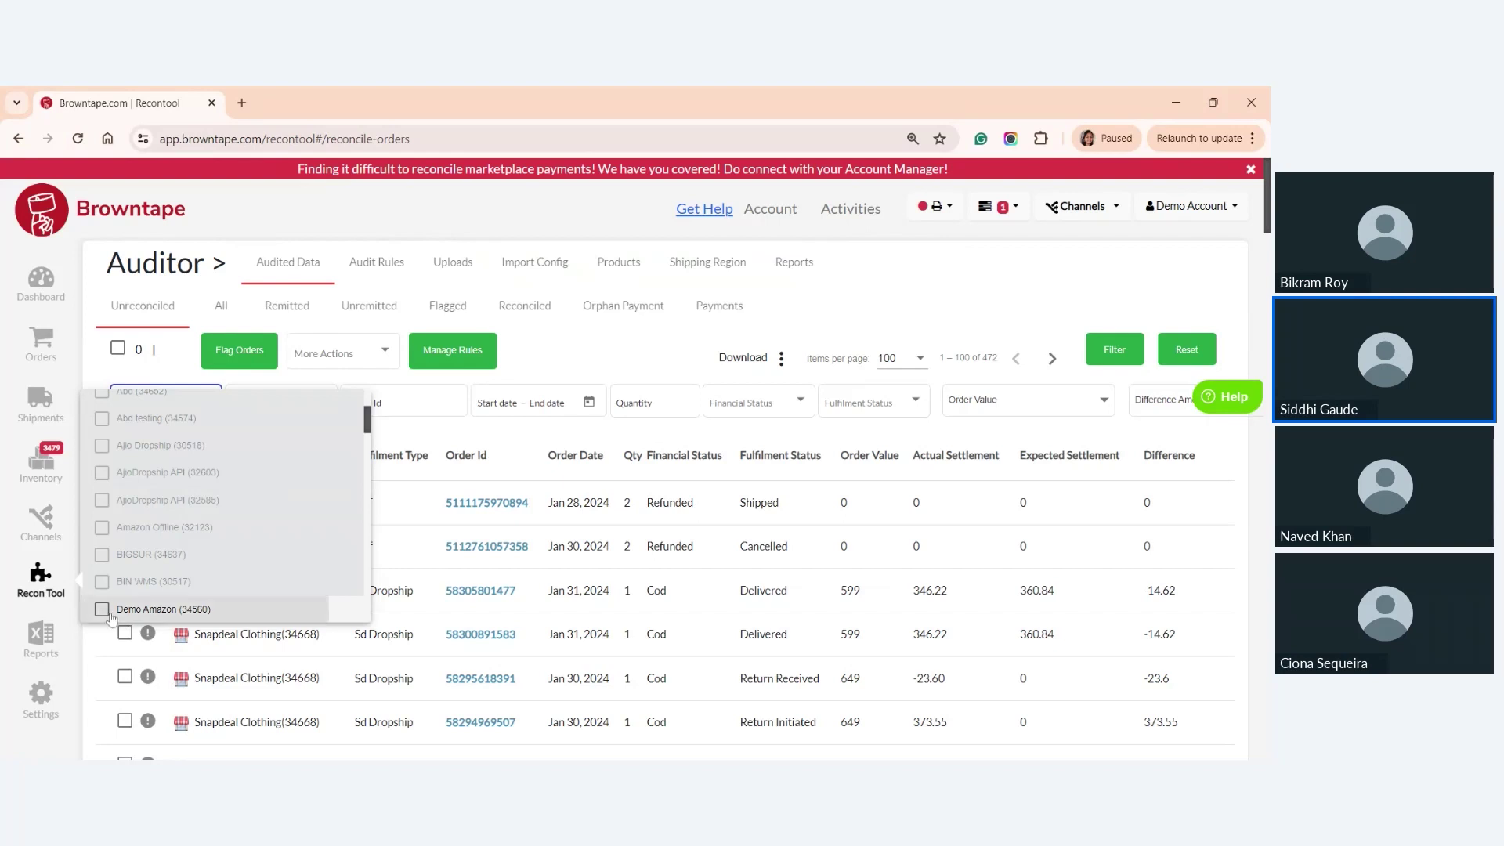
{"action": "left_click", "coordinate": [1113, 355]}
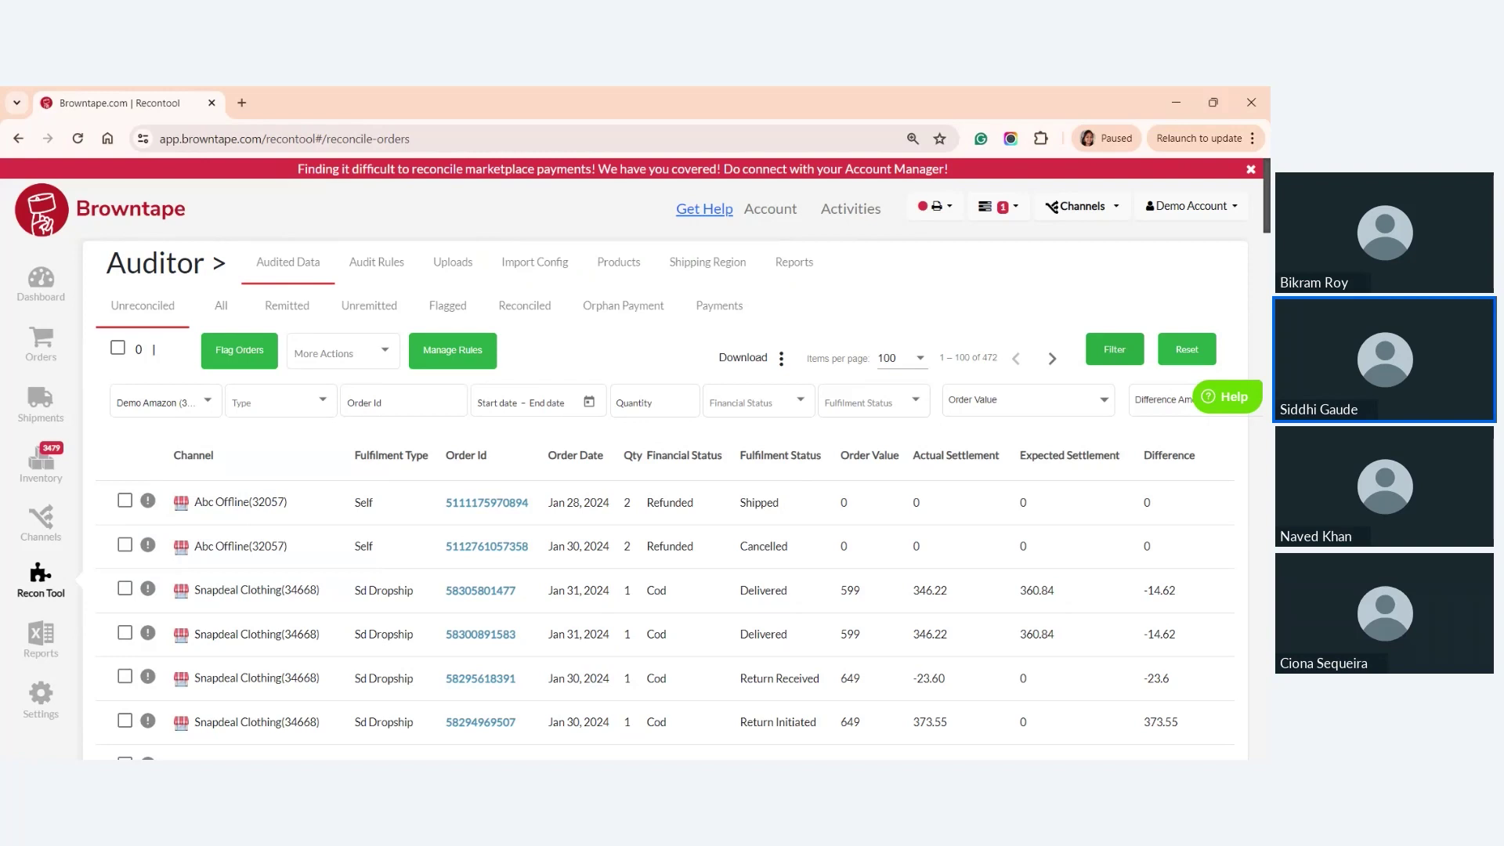
{"action": "left_click", "coordinate": [1110, 358]}
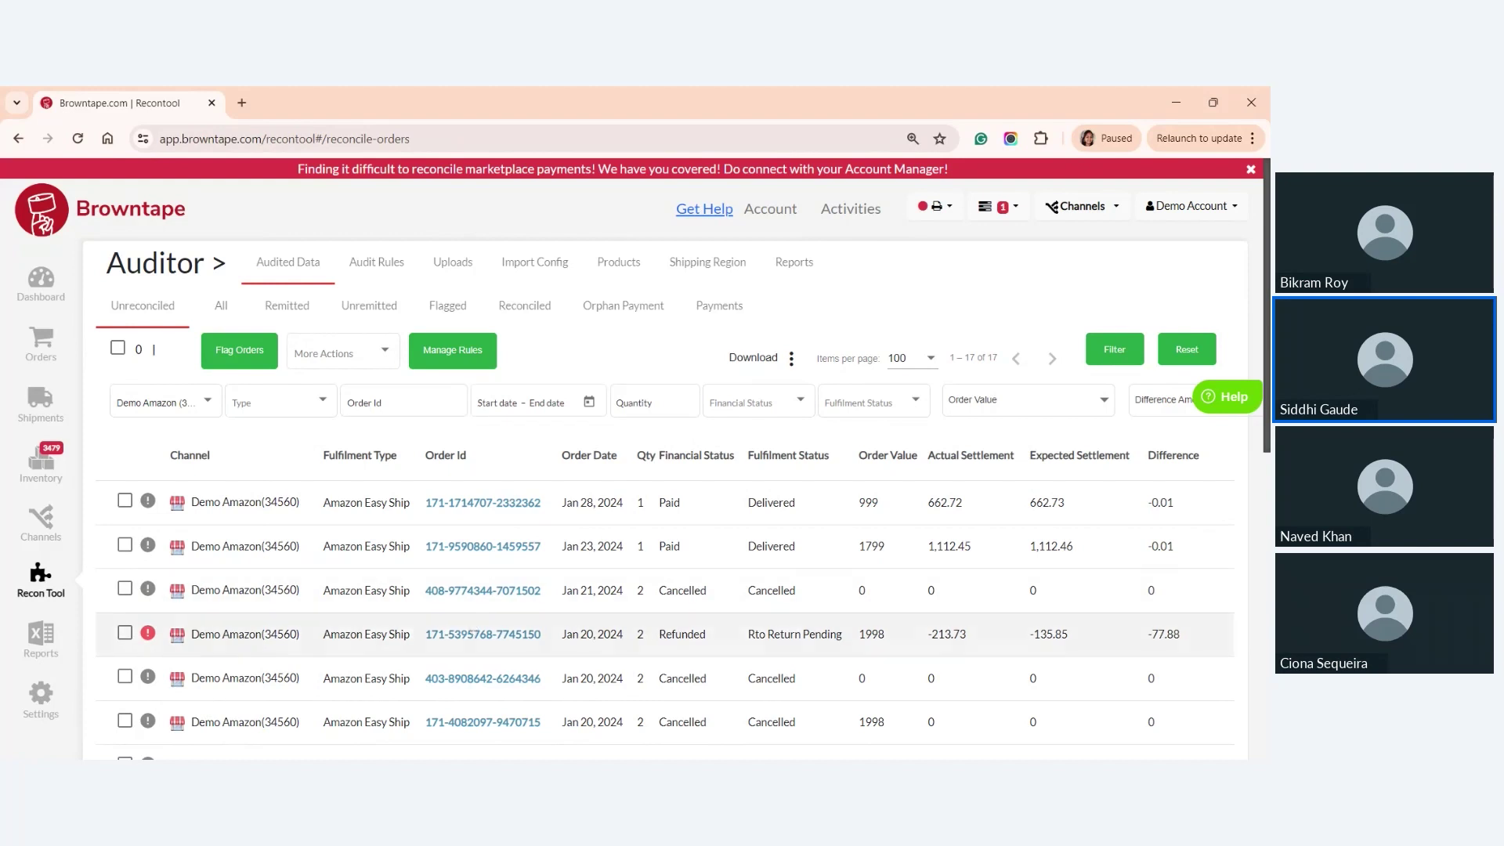
- Expand the refunded Jan 20, 2024 order and check its -77.88 Shipping Services difference
{"action": "left_click", "coordinate": [483, 633]}
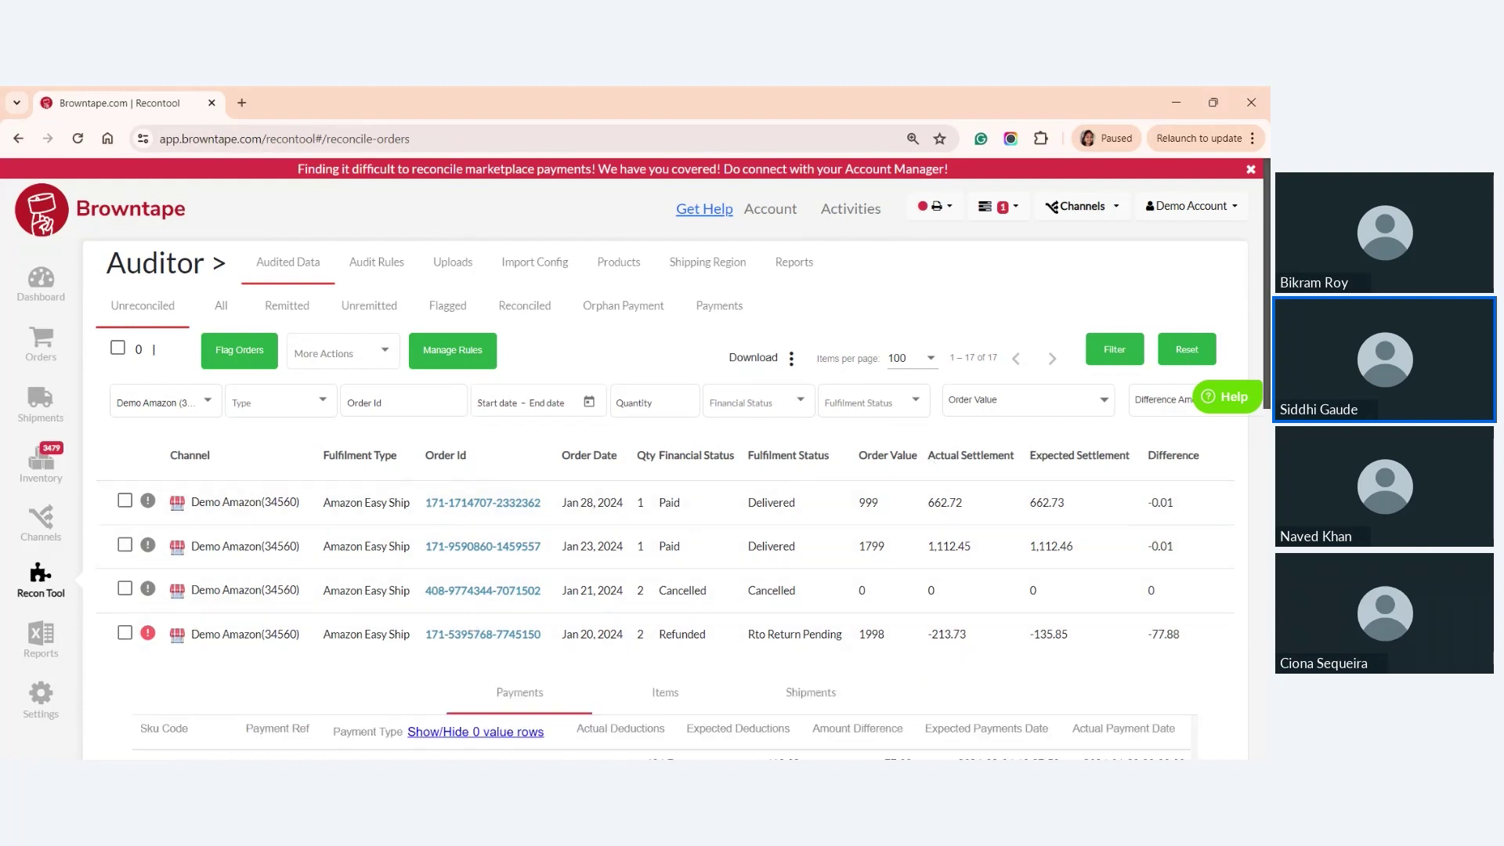
{"action": "scroll", "coordinate": [673, 470], "scroll_direction": "down", "scroll_amount": 1}
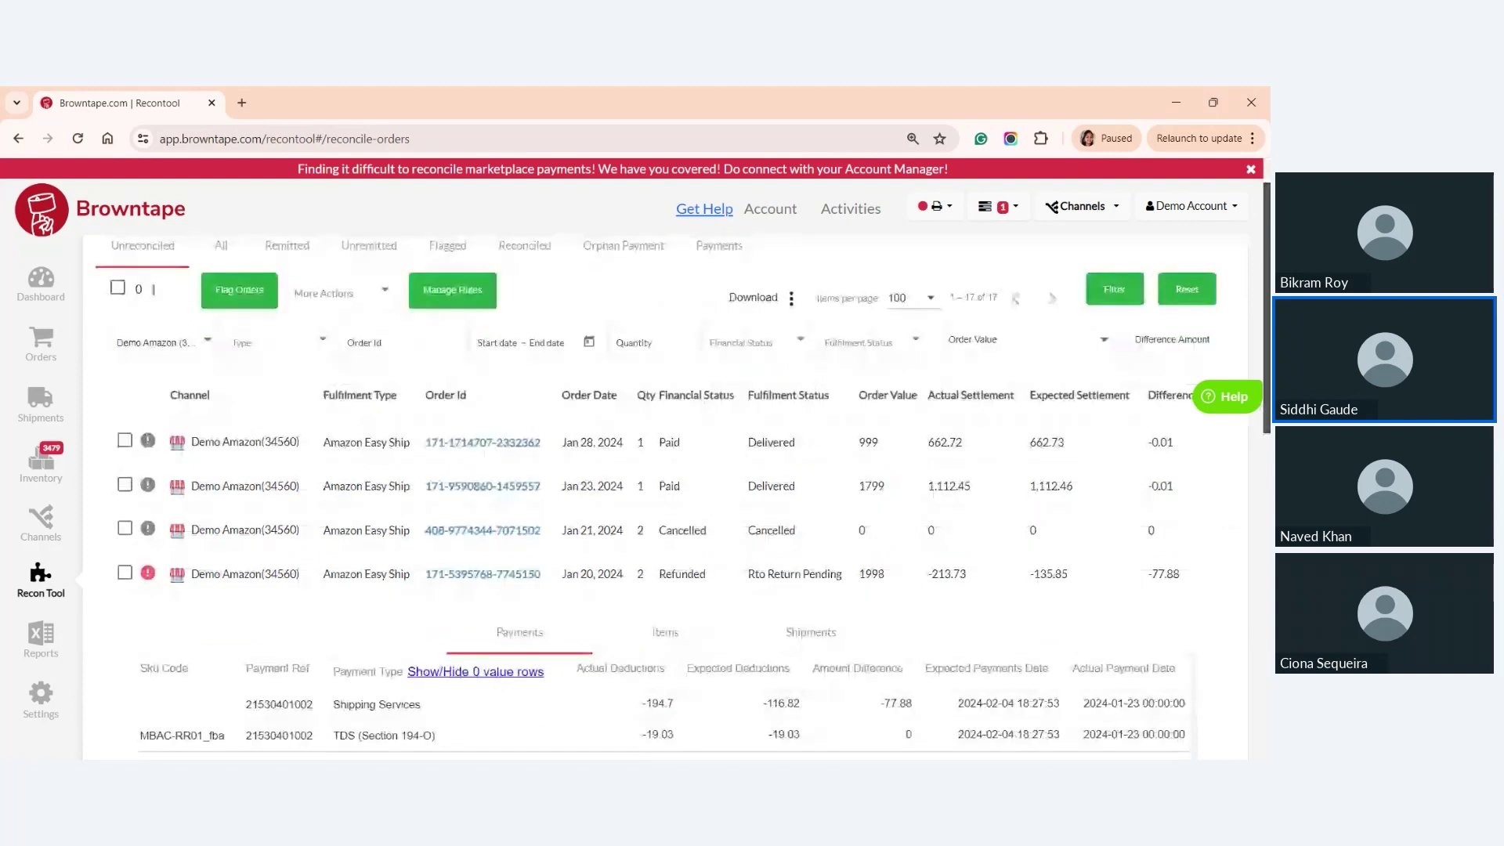
{"action": "scroll", "coordinate": [882, 670], "scroll_direction": "down", "scroll_amount": 1}
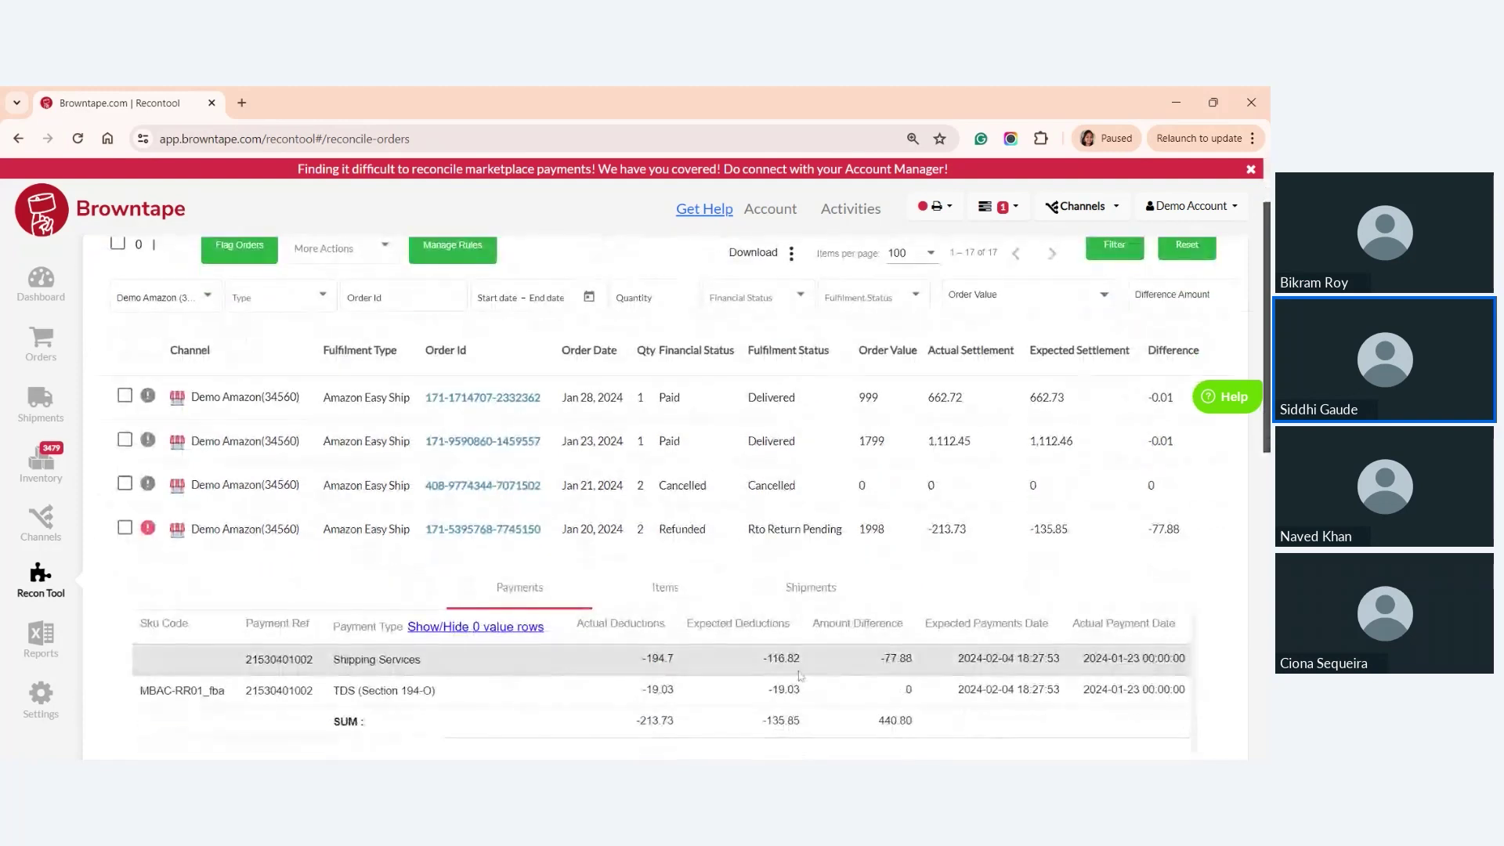
{"action": "double_click", "coordinate": [897, 658]}
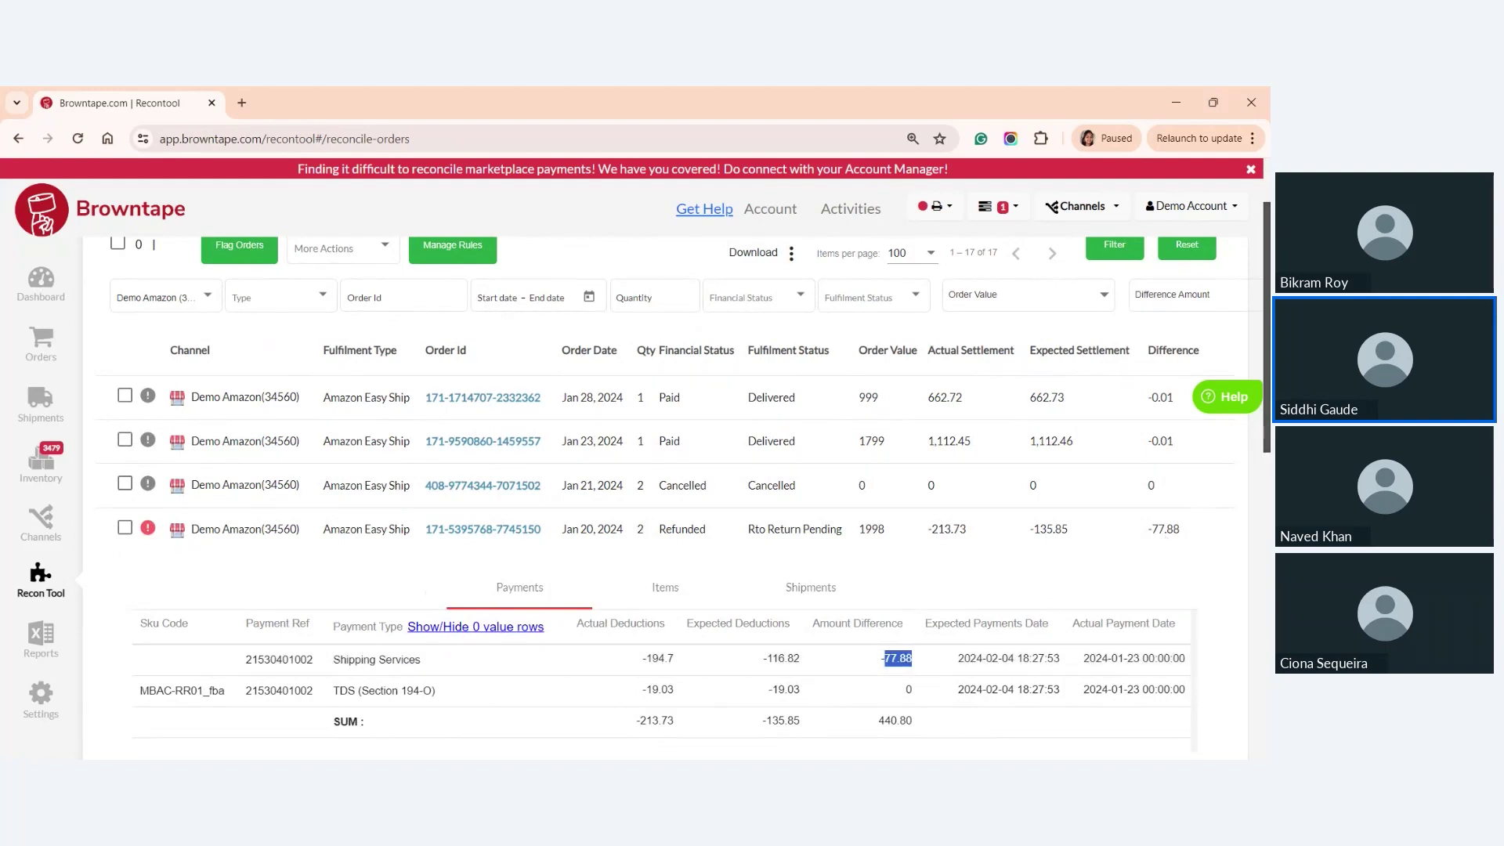
{"action": "scroll", "coordinate": [152, 321], "scroll_direction": "up", "scroll_amount": 2}
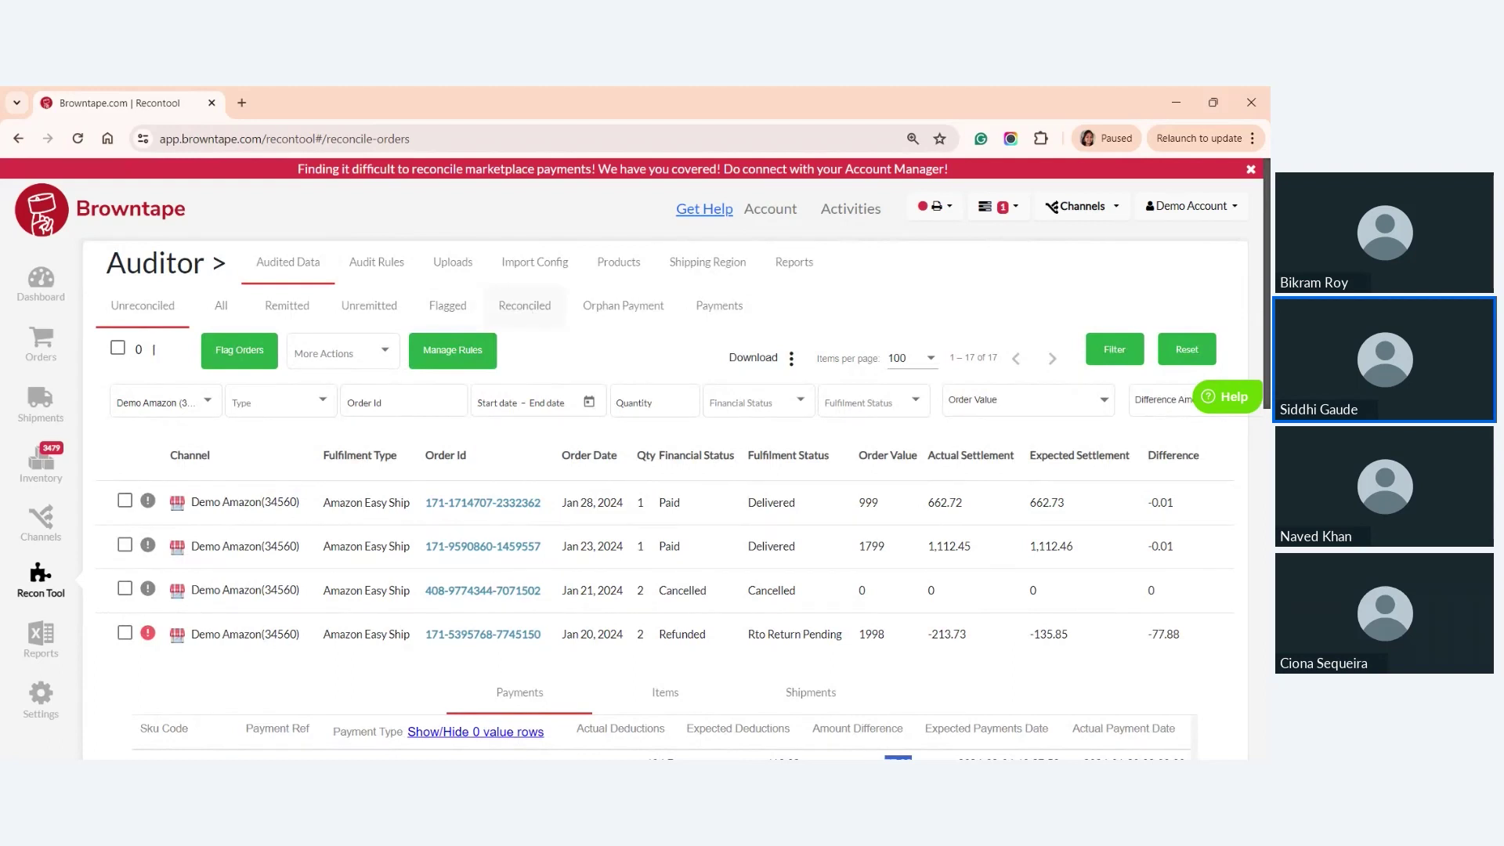
- In Reconciled orders, compare the TDS and shipping deductions, where actual and expected -116.82 match
{"action": "left_click", "coordinate": [525, 312]}
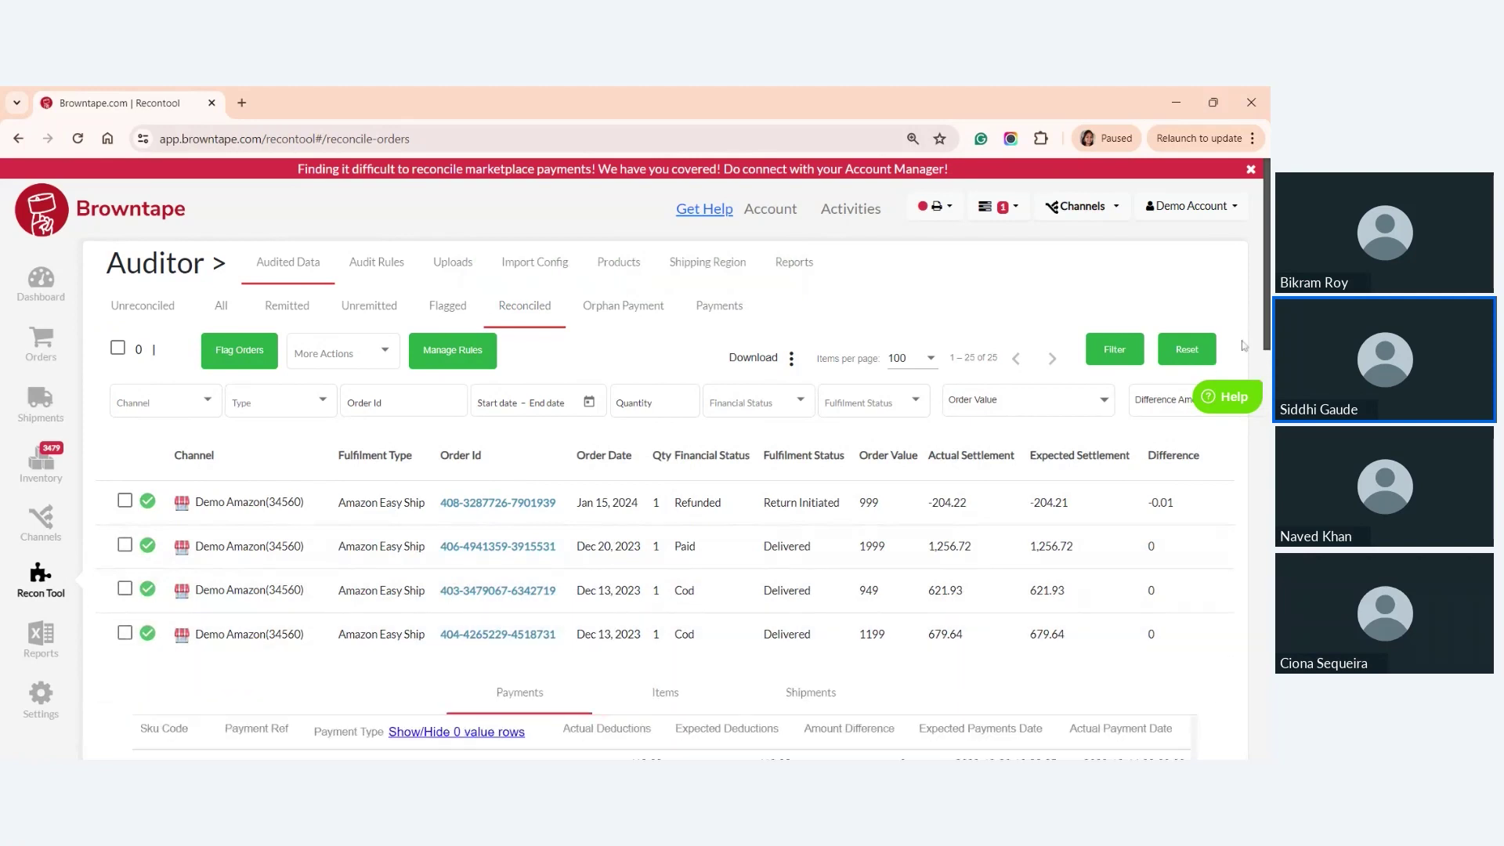
{"action": "scroll", "coordinate": [666, 470], "scroll_direction": "down", "scroll_amount": 2}
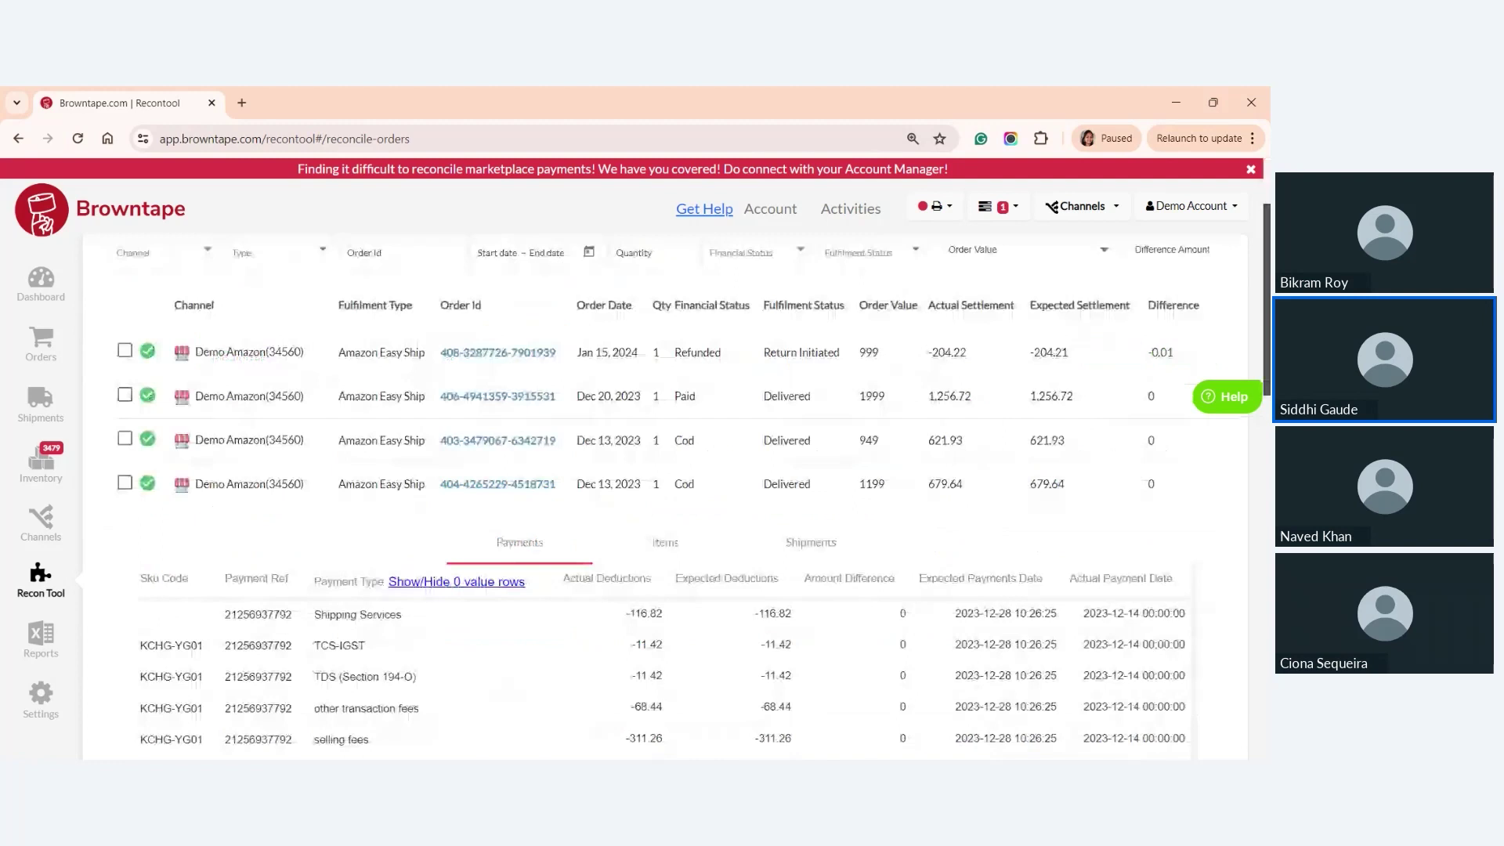
{"action": "scroll", "coordinate": [666, 486], "scroll_direction": "down", "scroll_amount": 2}
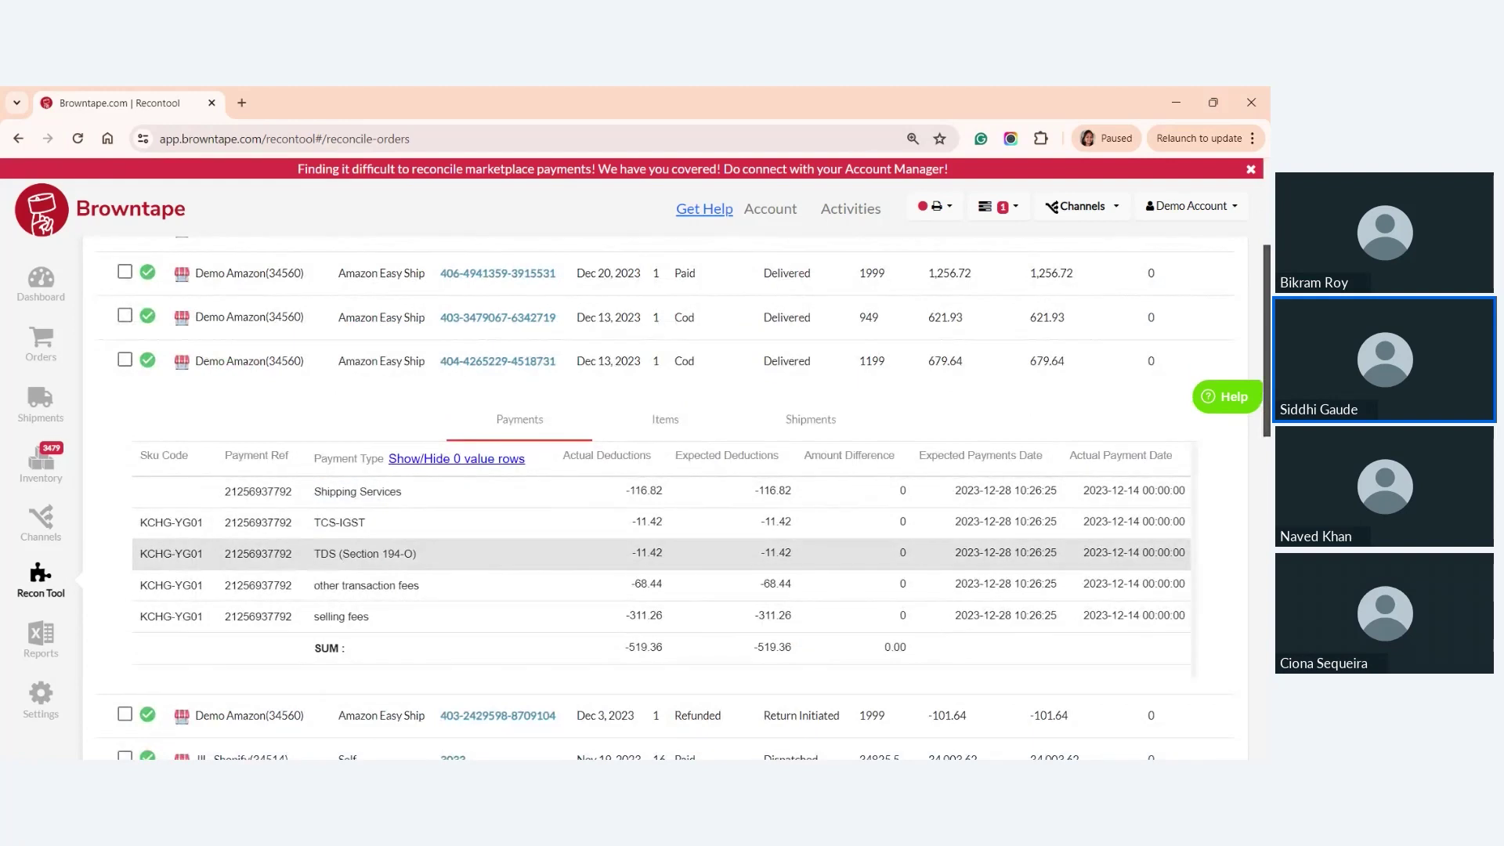
{"action": "left_click_drag", "start_coordinate": [321, 554], "coordinate": [395, 554]}
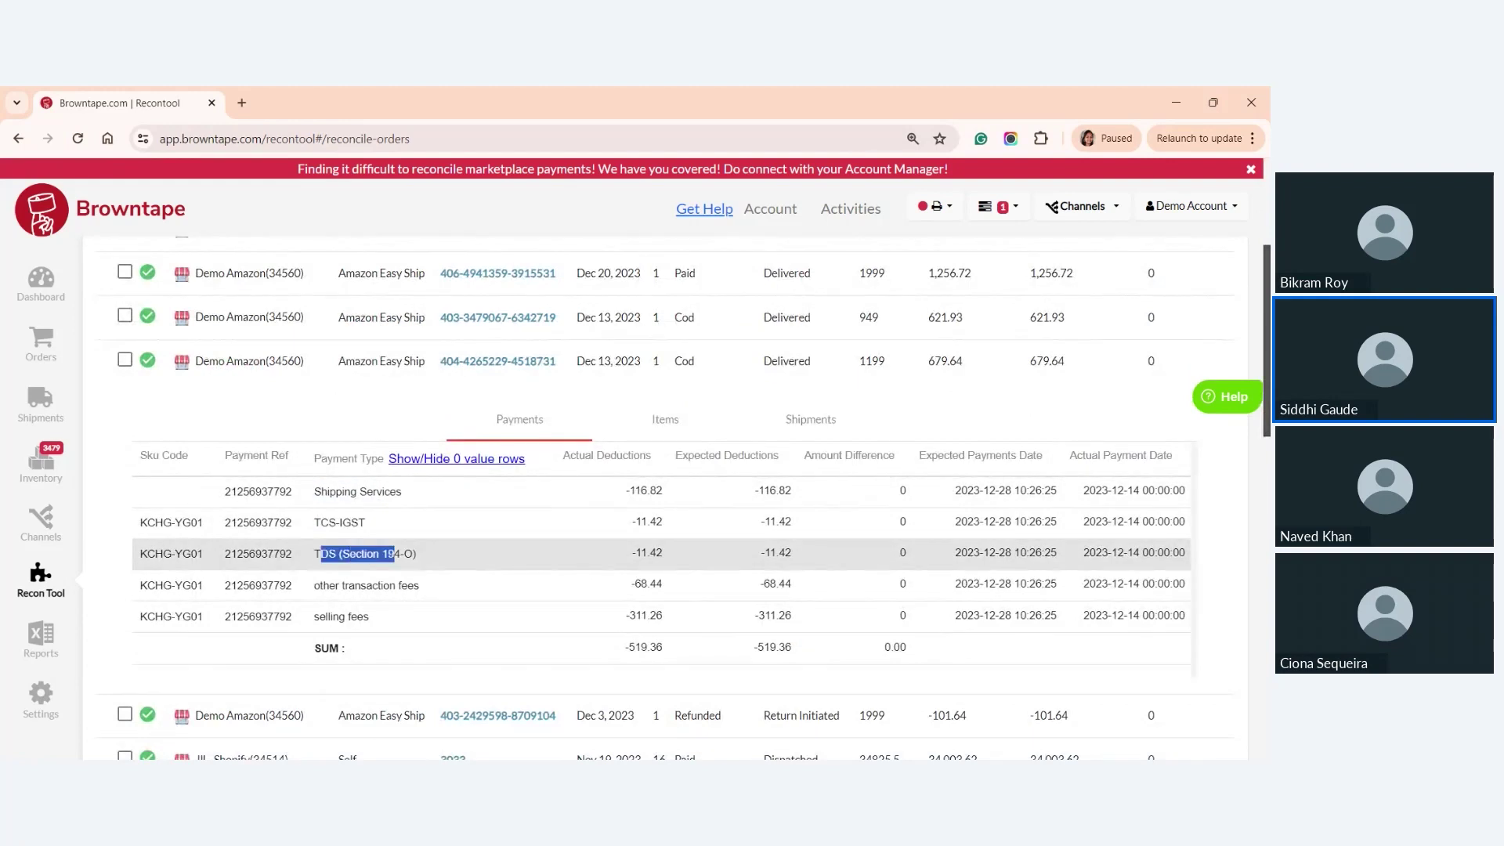
{"action": "left_click_drag", "start_coordinate": [630, 492], "coordinate": [666, 492]}
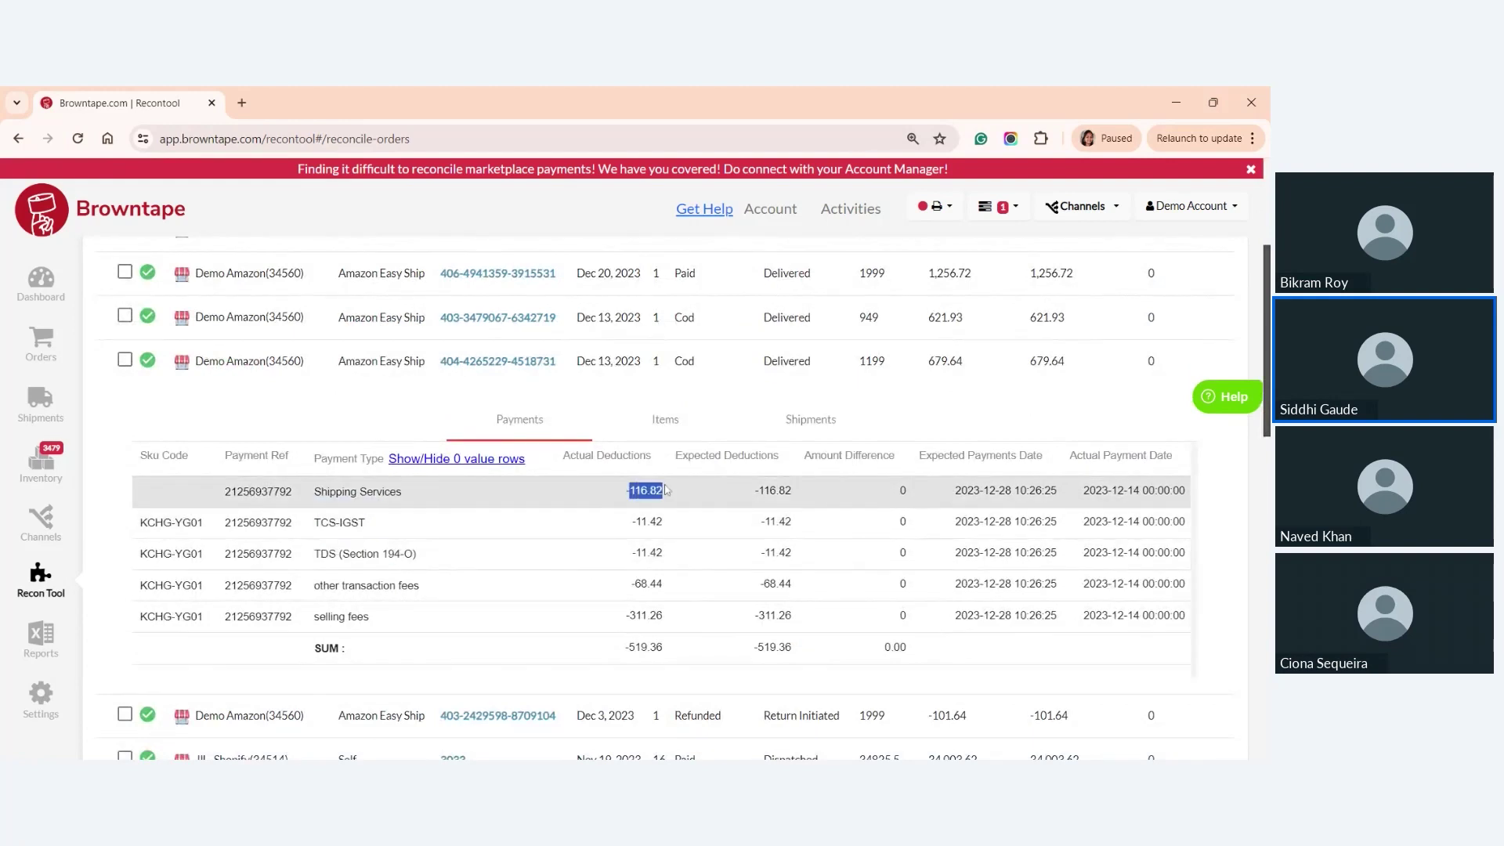
{"action": "left_click_drag", "start_coordinate": [764, 492], "coordinate": [792, 491]}
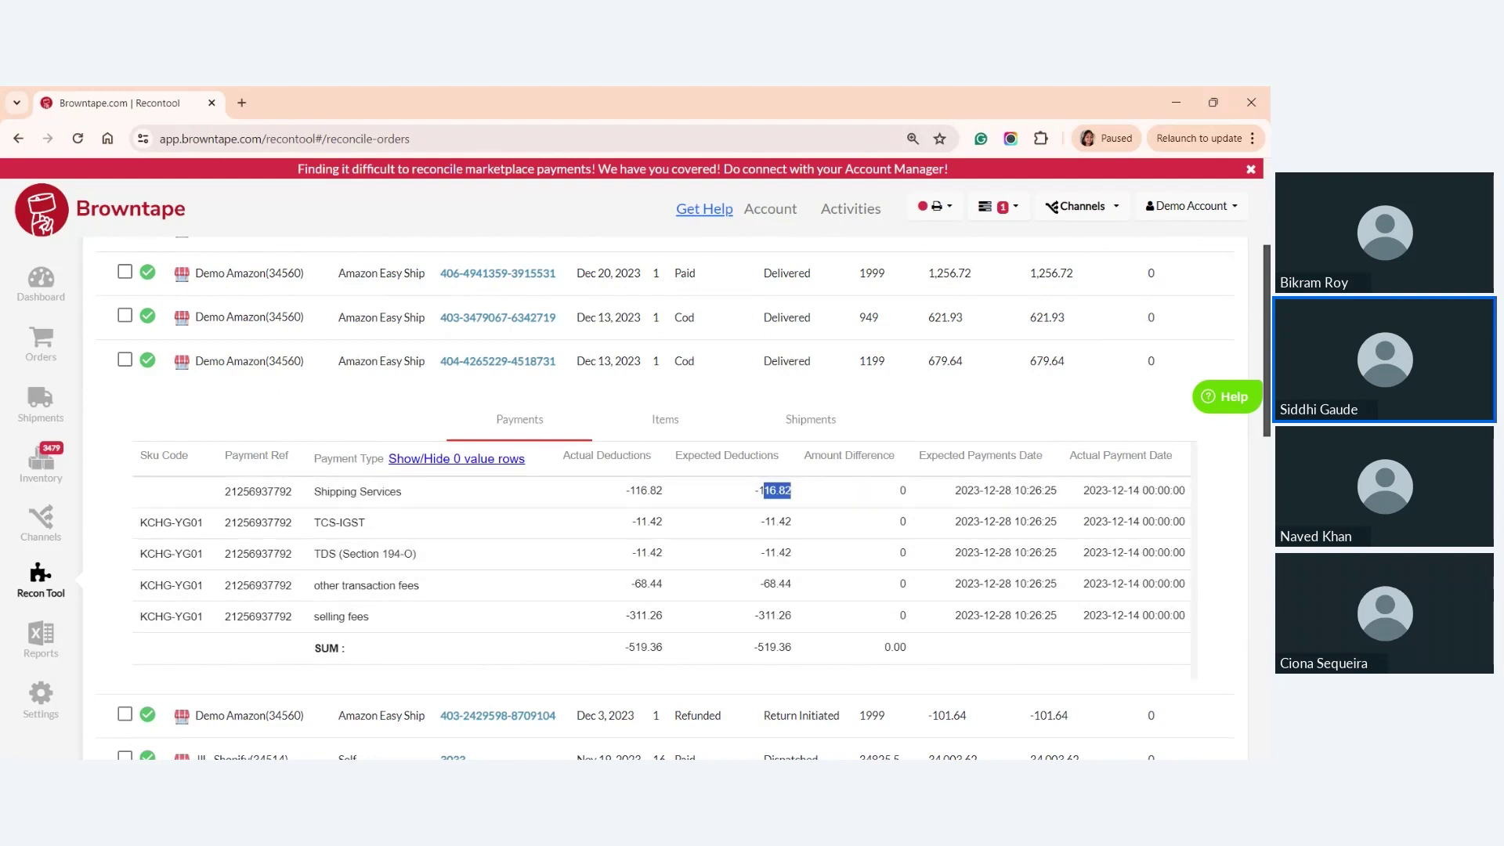
- Point out the Payment Ref column, the first row's payment reference and the Sku Code column
{"action": "left_click_drag", "start_coordinate": [225, 455], "coordinate": [294, 465]}
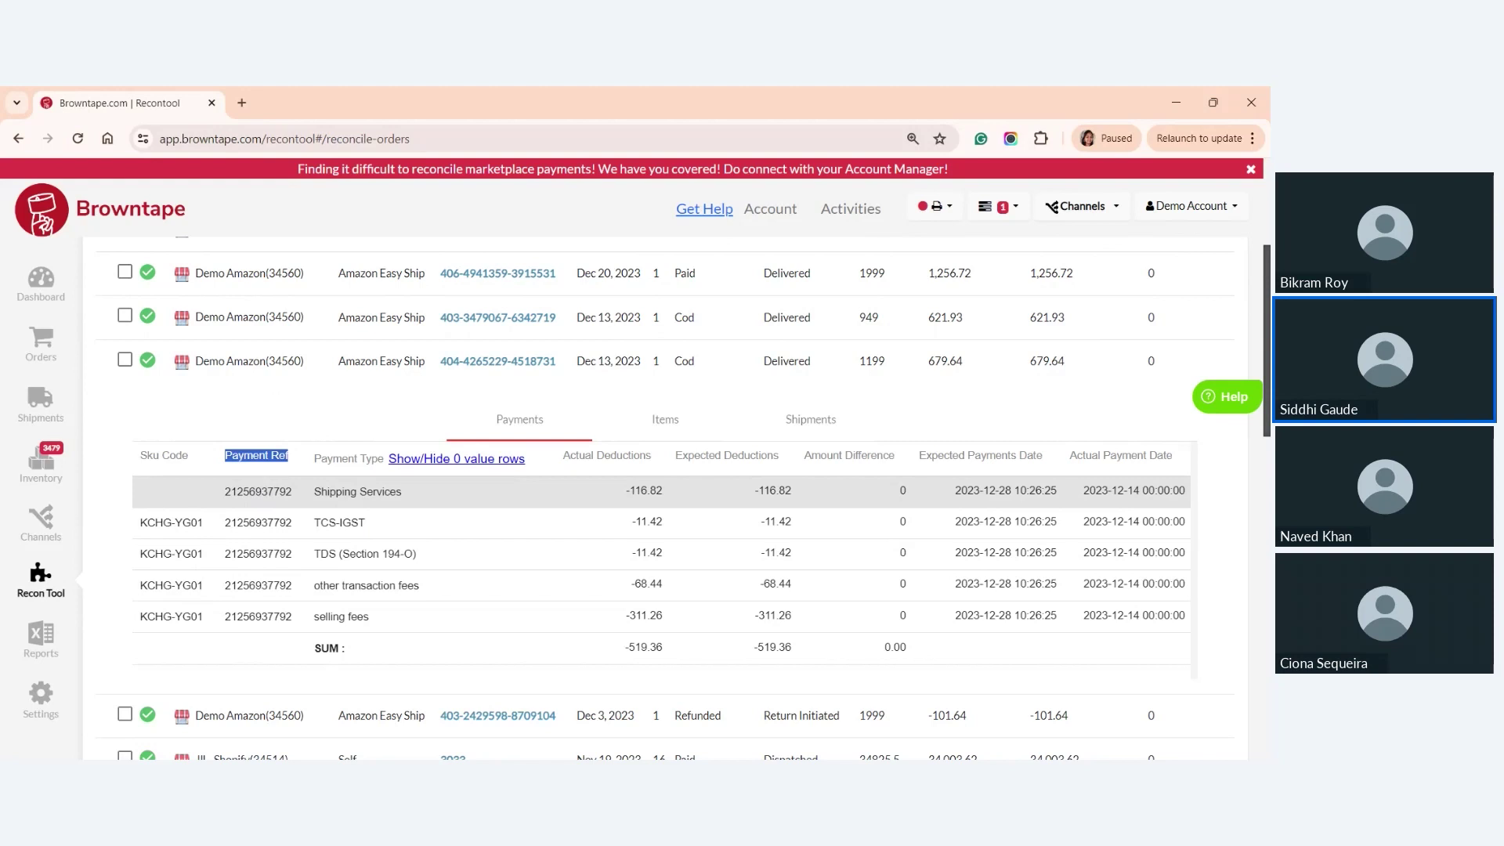
{"action": "left_click_drag", "start_coordinate": [231, 491], "coordinate": [287, 494]}
{"action": "left_click", "coordinate": [138, 460]}
{"action": "left_click_drag", "start_coordinate": [137, 460], "coordinate": [183, 460]}
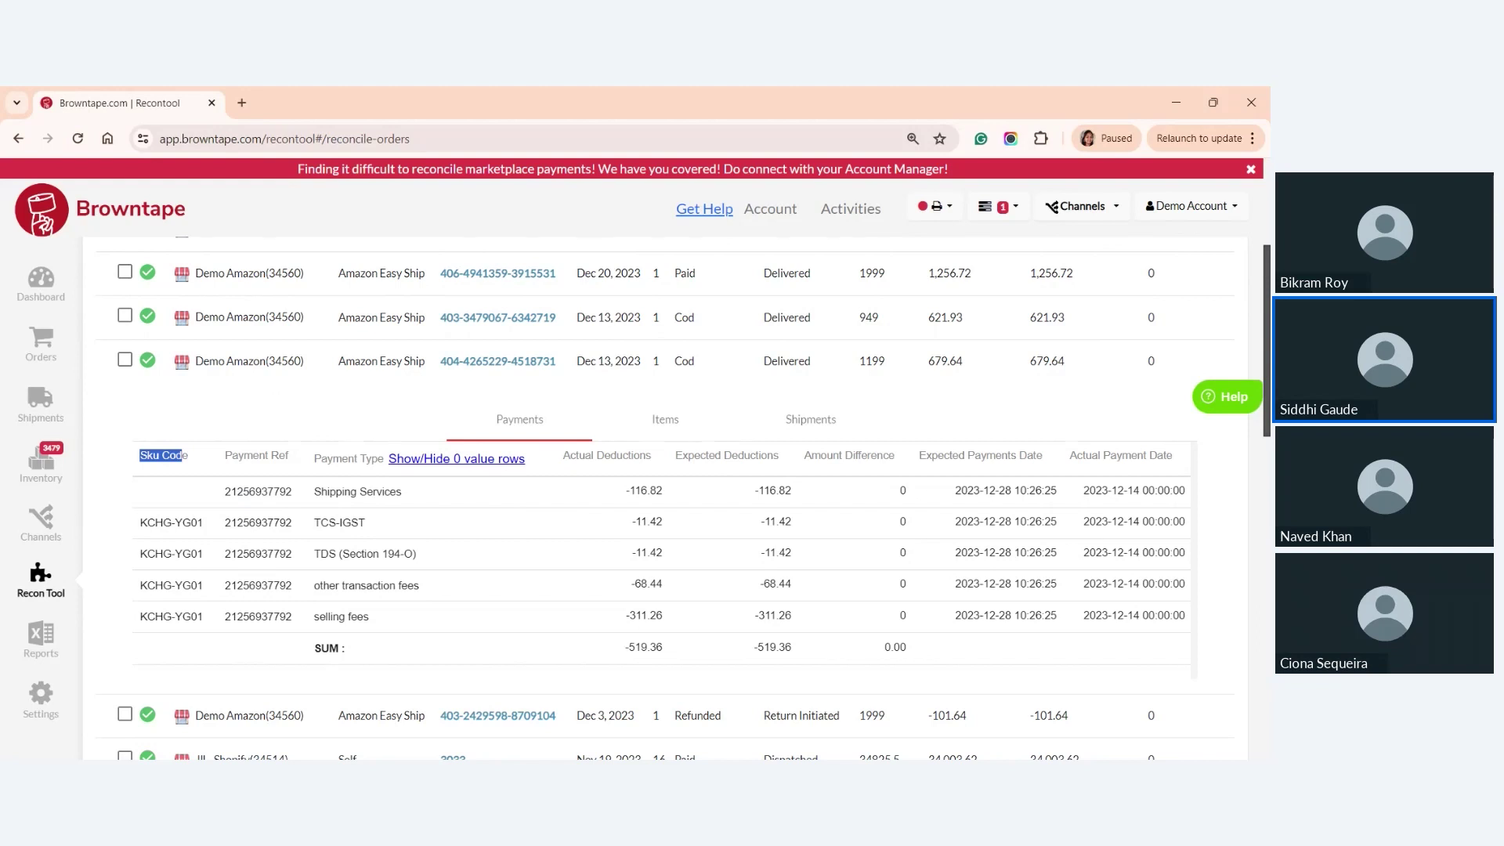
{"action": "scroll", "coordinate": [262, 315], "scroll_direction": "up", "scroll_amount": 3}
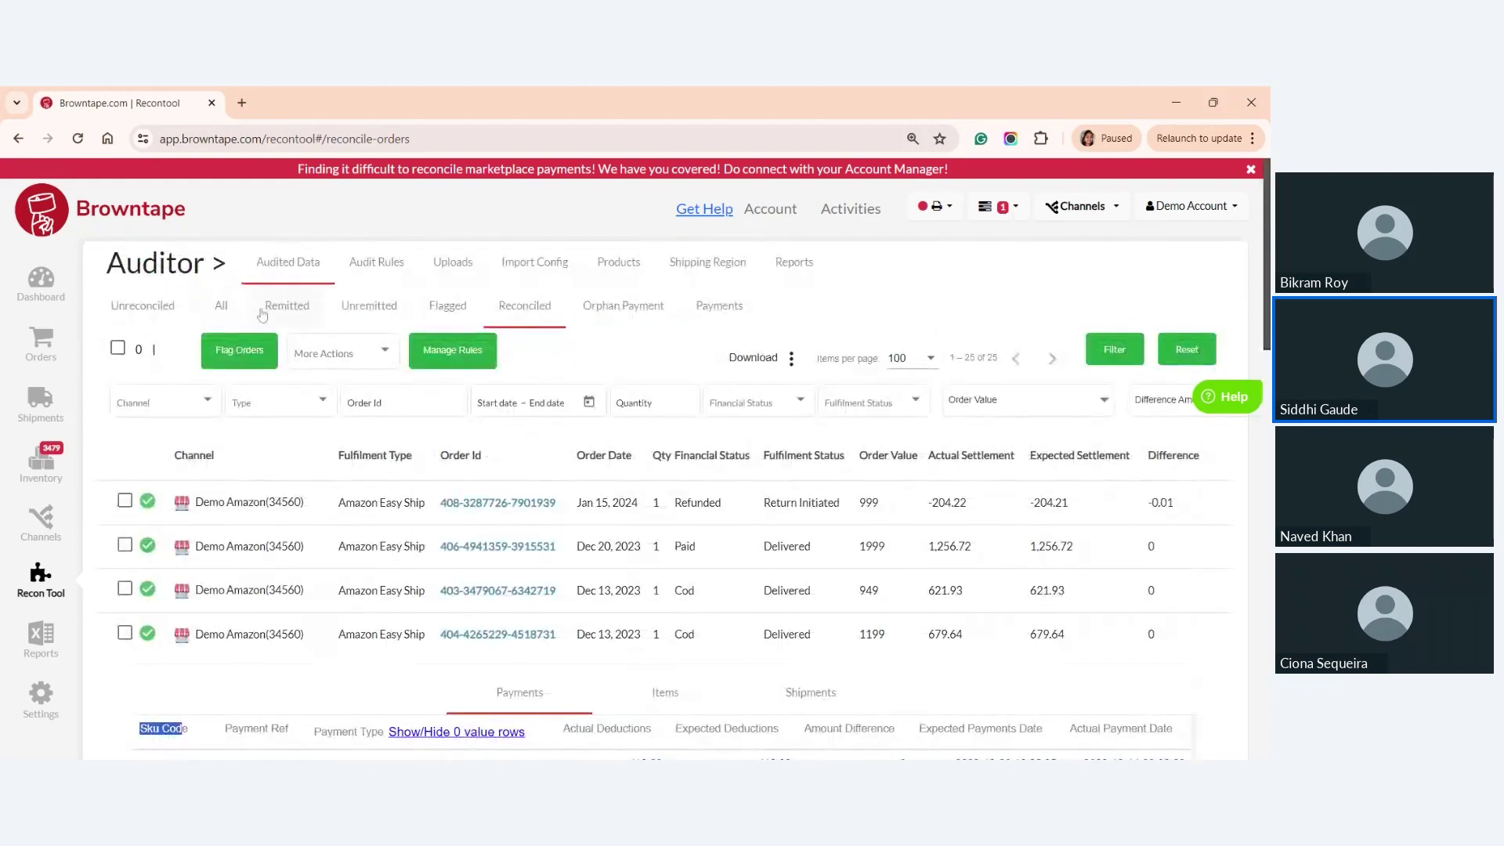
- Check the Remitted list, then show the Unremitted list of 140 orders
{"action": "left_click", "coordinate": [273, 315]}
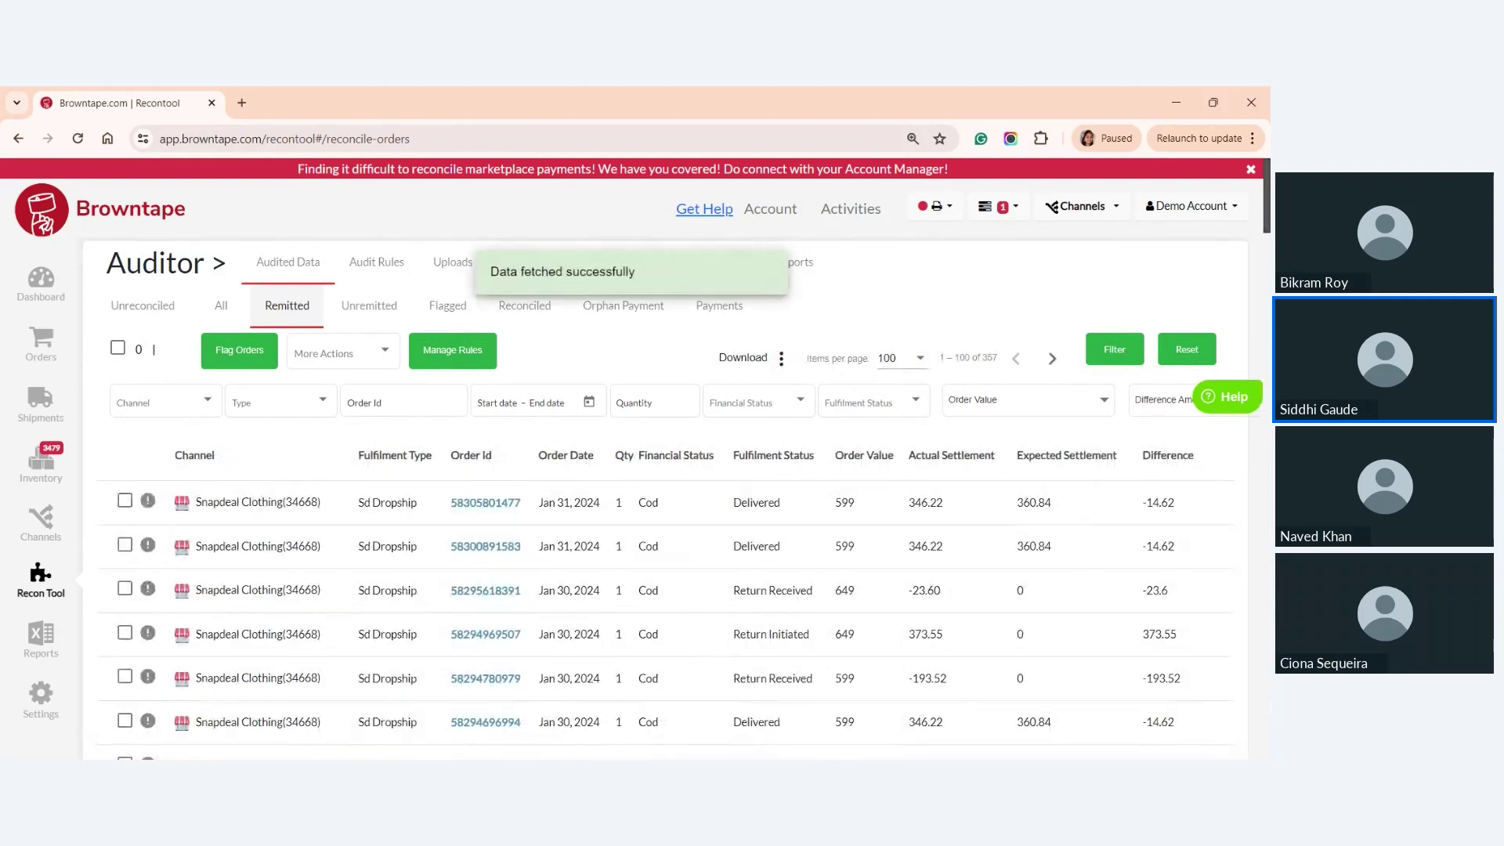
{"action": "left_click", "coordinate": [372, 306]}
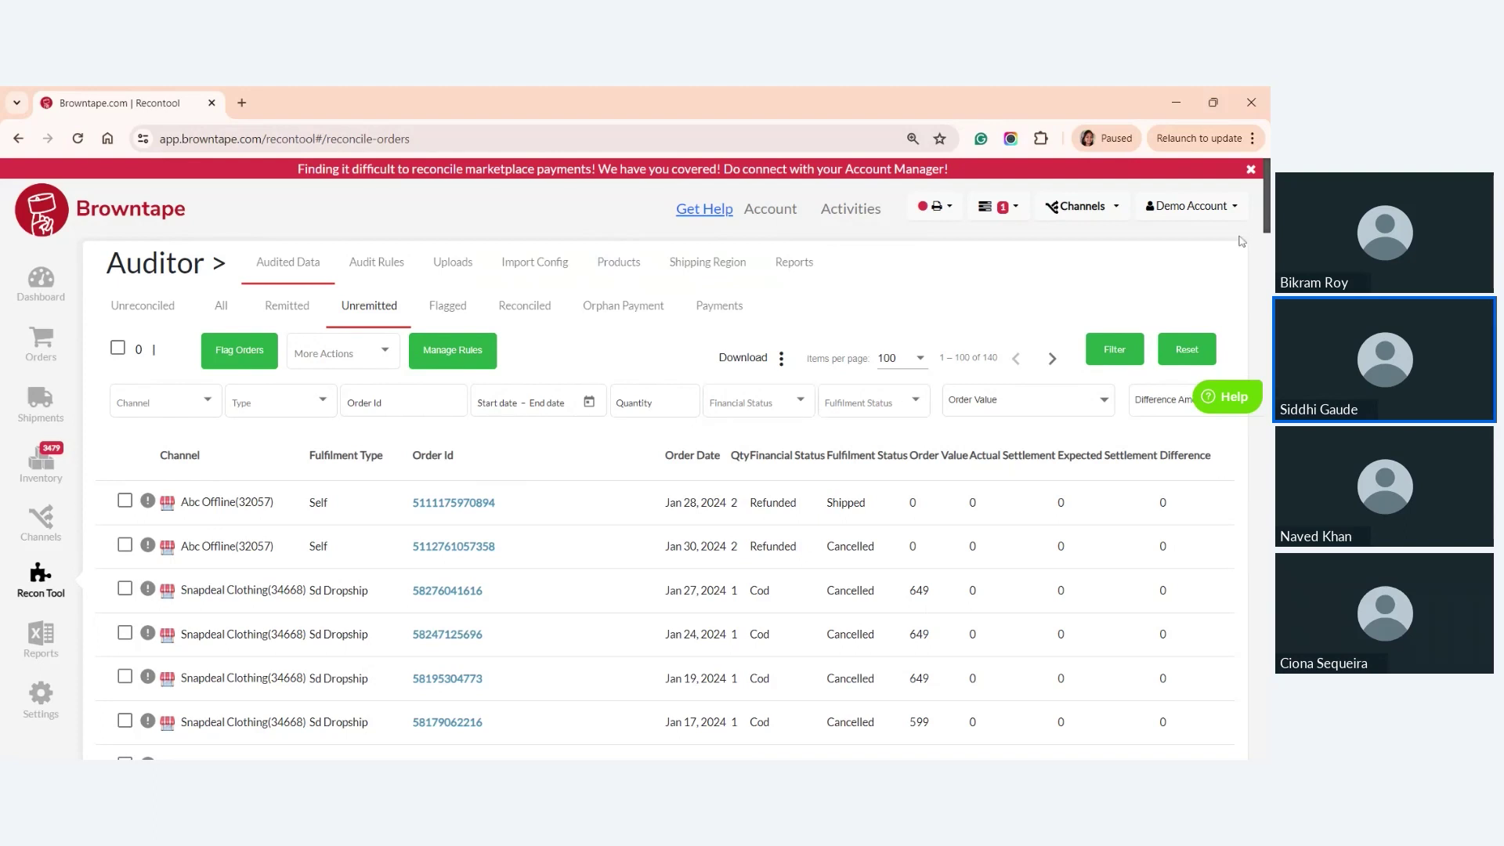
- Tick the three Delivered Snapdeal orders from Dec 20–21, 2023 in the Unremitted list
{"action": "scroll", "coordinate": [666, 502], "scroll_direction": "down", "scroll_amount": 1}
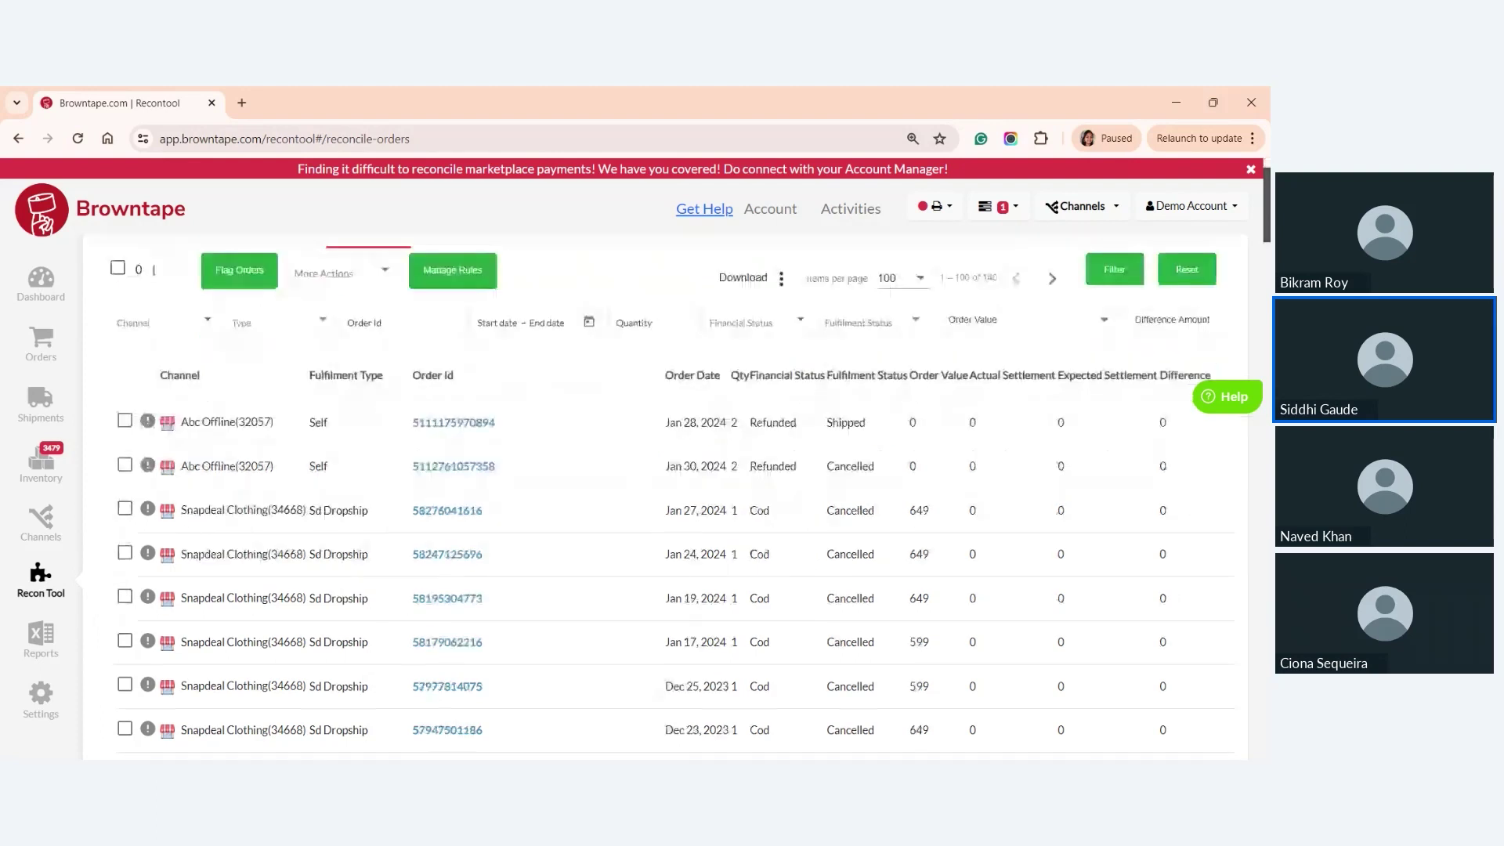
{"action": "scroll", "coordinate": [404, 662], "scroll_direction": "down", "scroll_amount": 2}
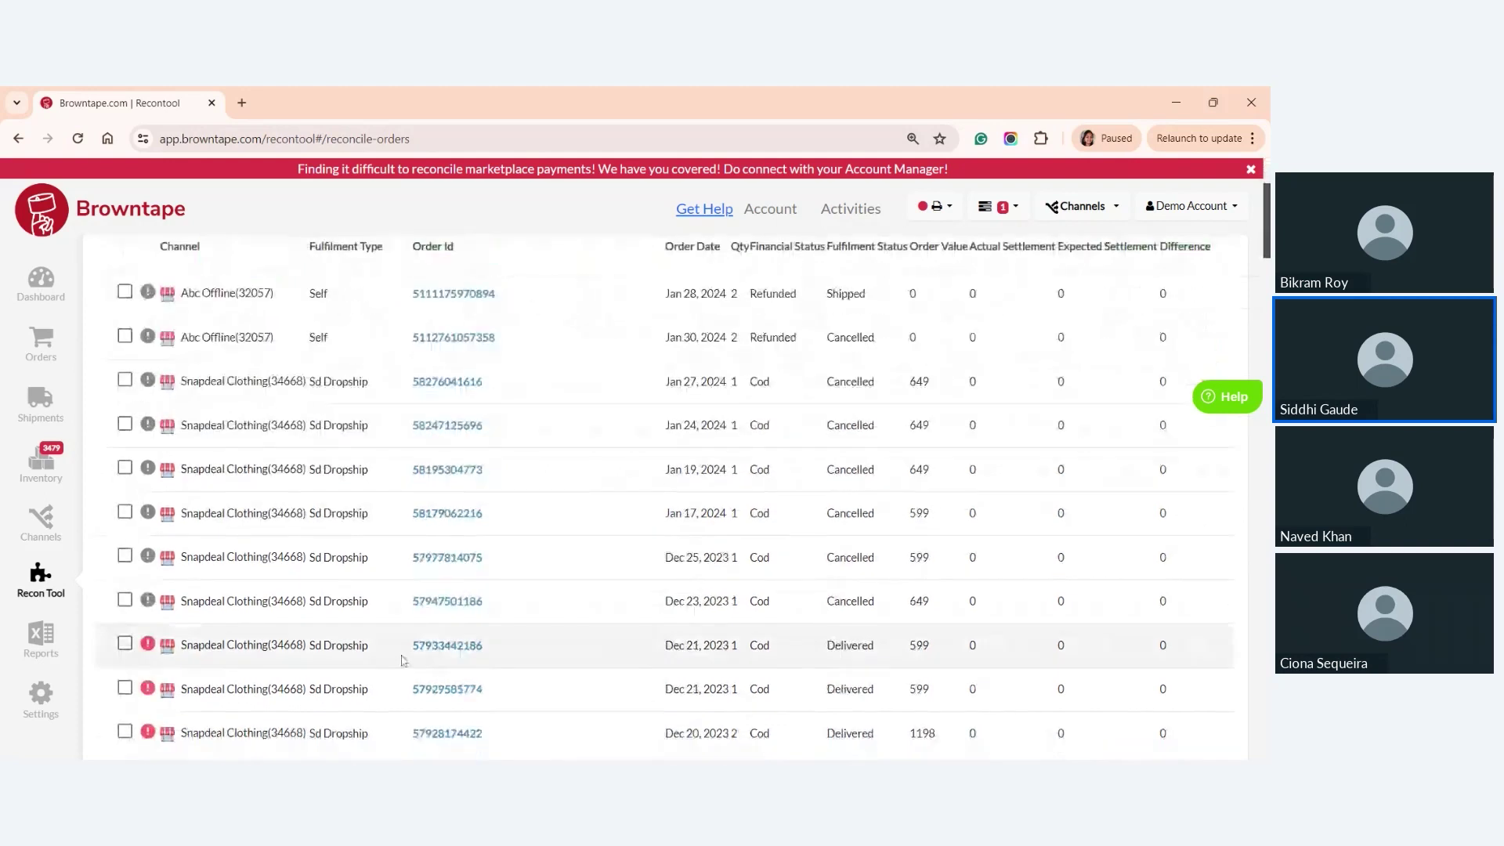
{"action": "left_click", "coordinate": [124, 644]}
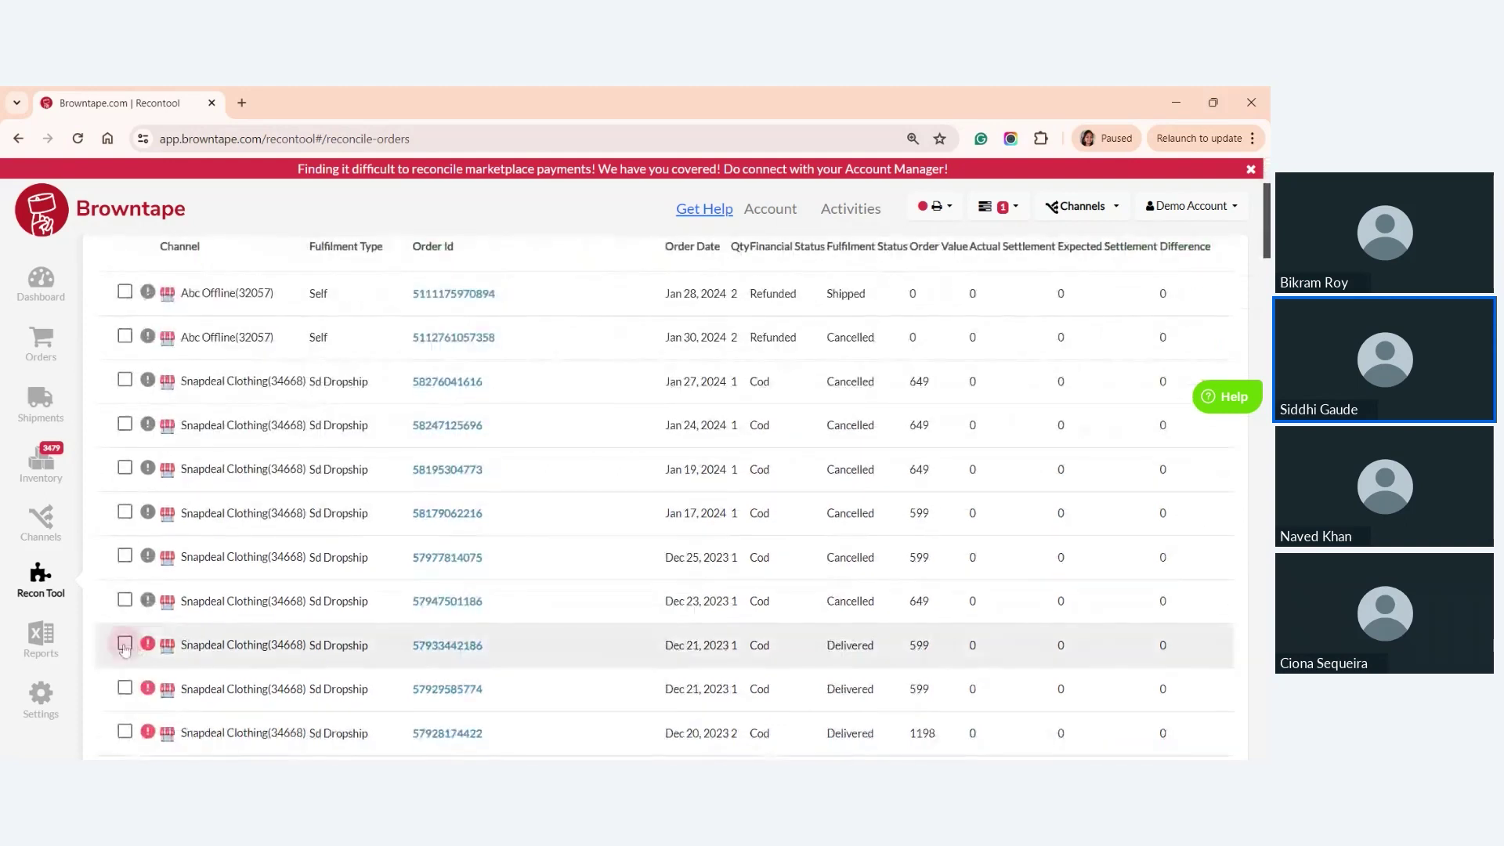
{"action": "left_click", "coordinate": [125, 688]}
{"action": "left_click", "coordinate": [124, 732]}
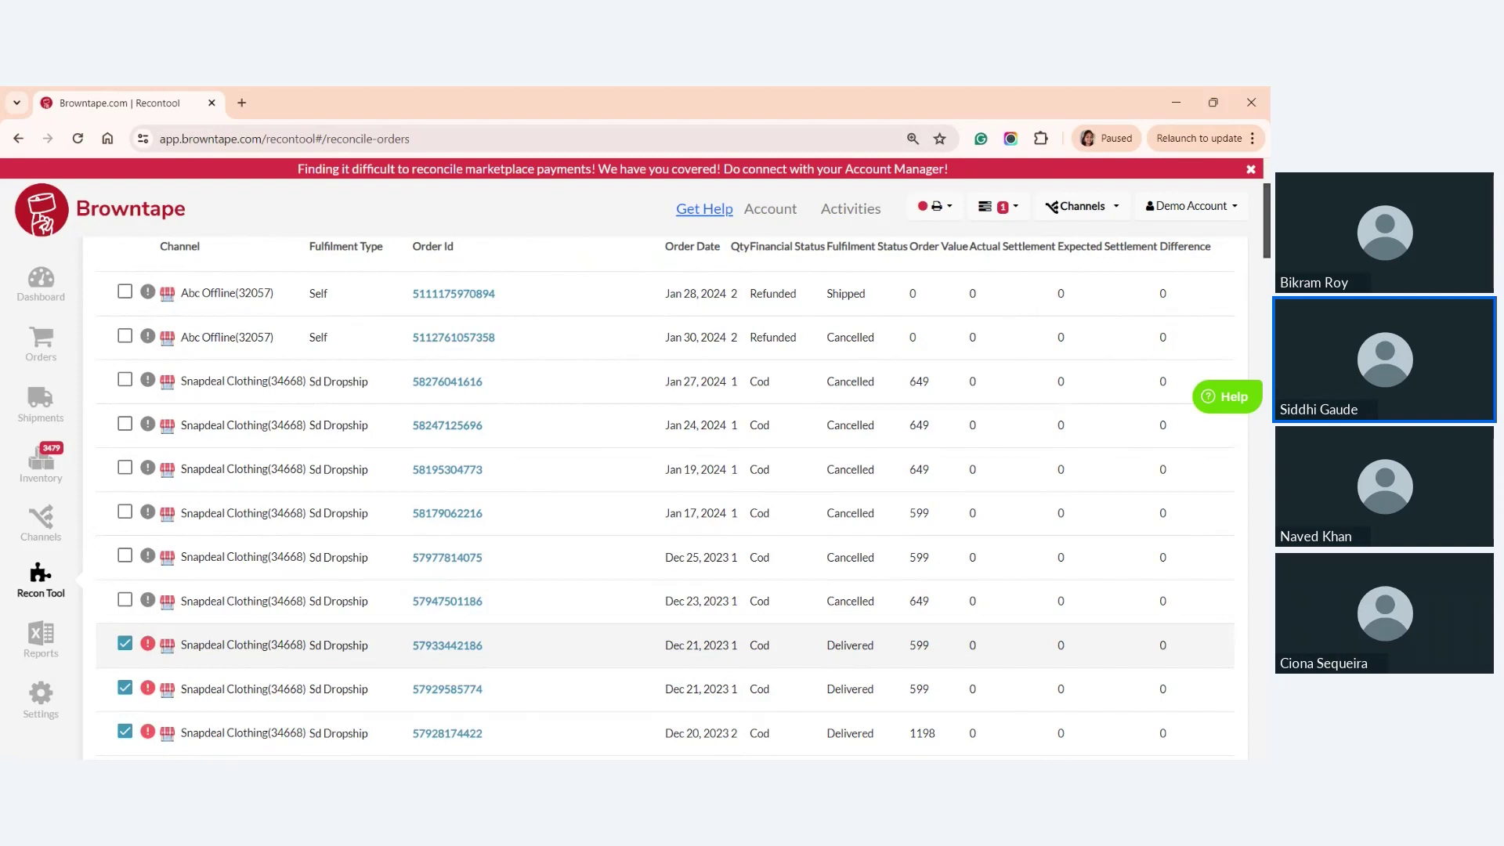
{"action": "left_click_drag", "start_coordinate": [674, 645], "coordinate": [715, 645]}
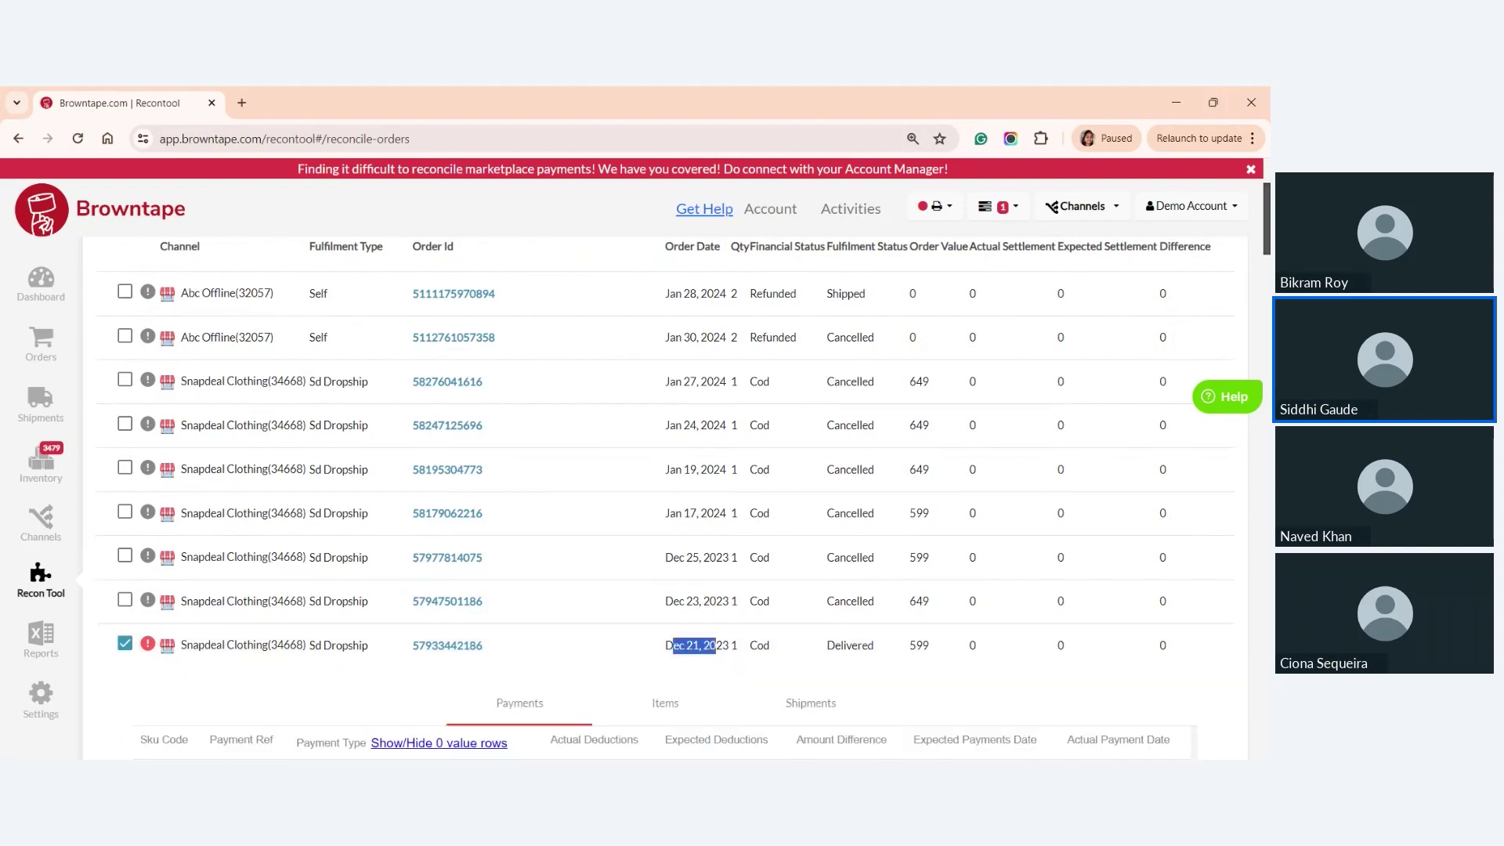
{"action": "left_click", "coordinate": [716, 645]}
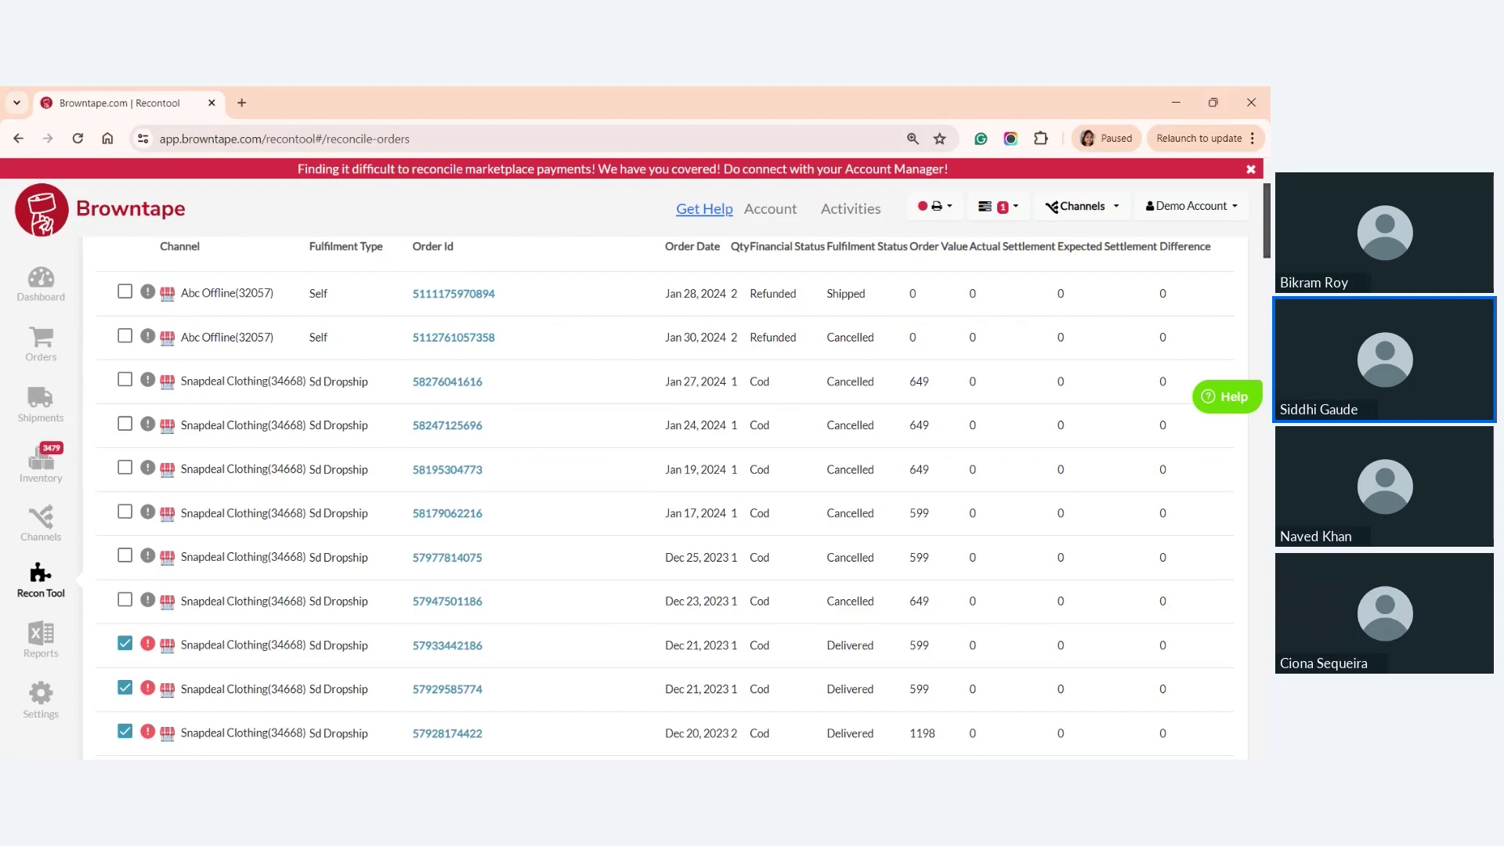
{"action": "scroll", "coordinate": [666, 470], "scroll_direction": "up", "scroll_amount": 3}
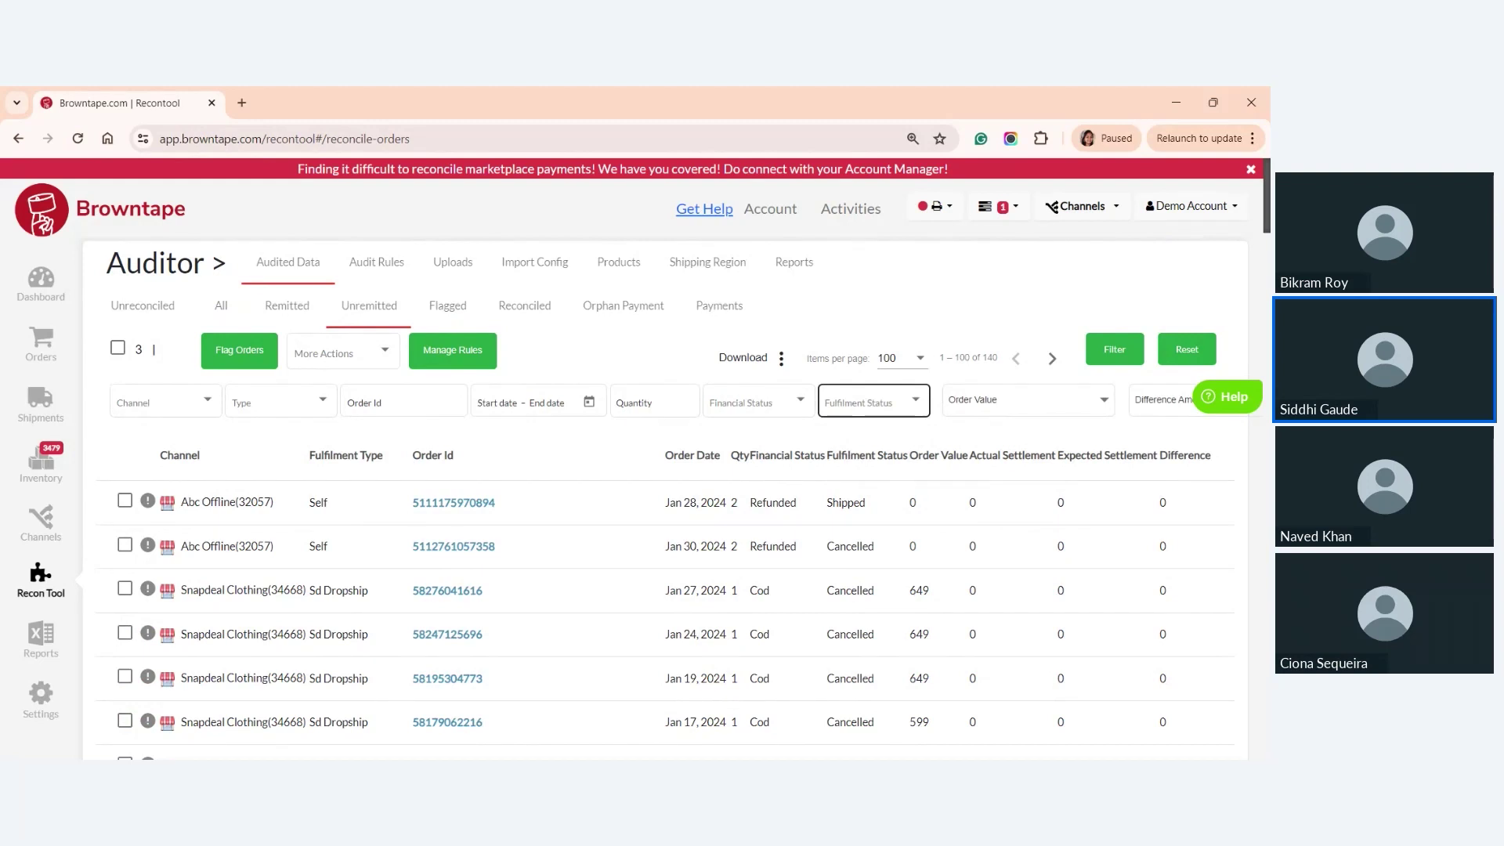
{"action": "left_click", "coordinate": [849, 409]}
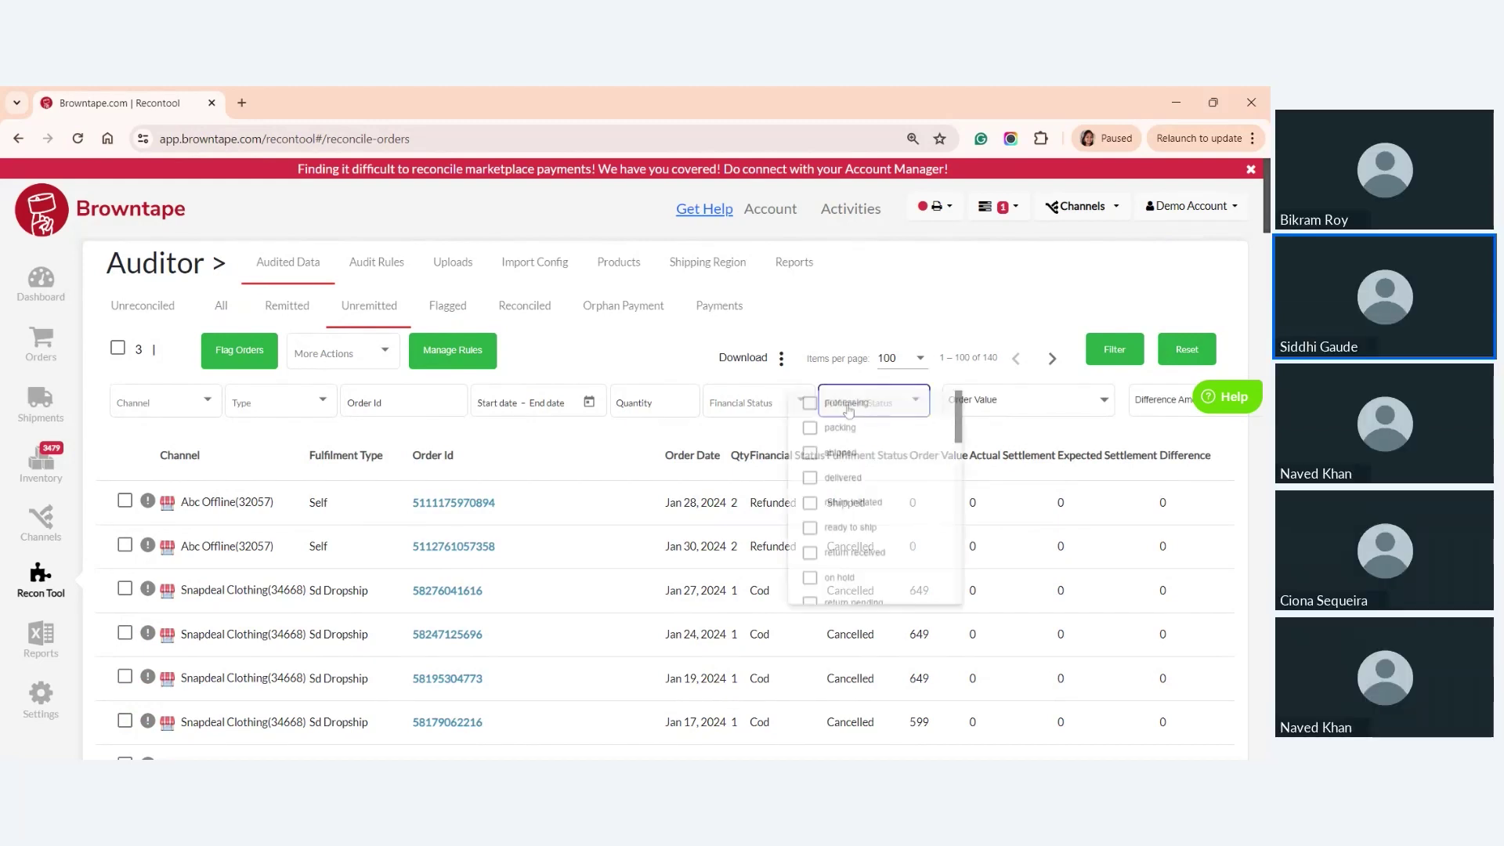
{"action": "left_click", "coordinate": [656, 437]}
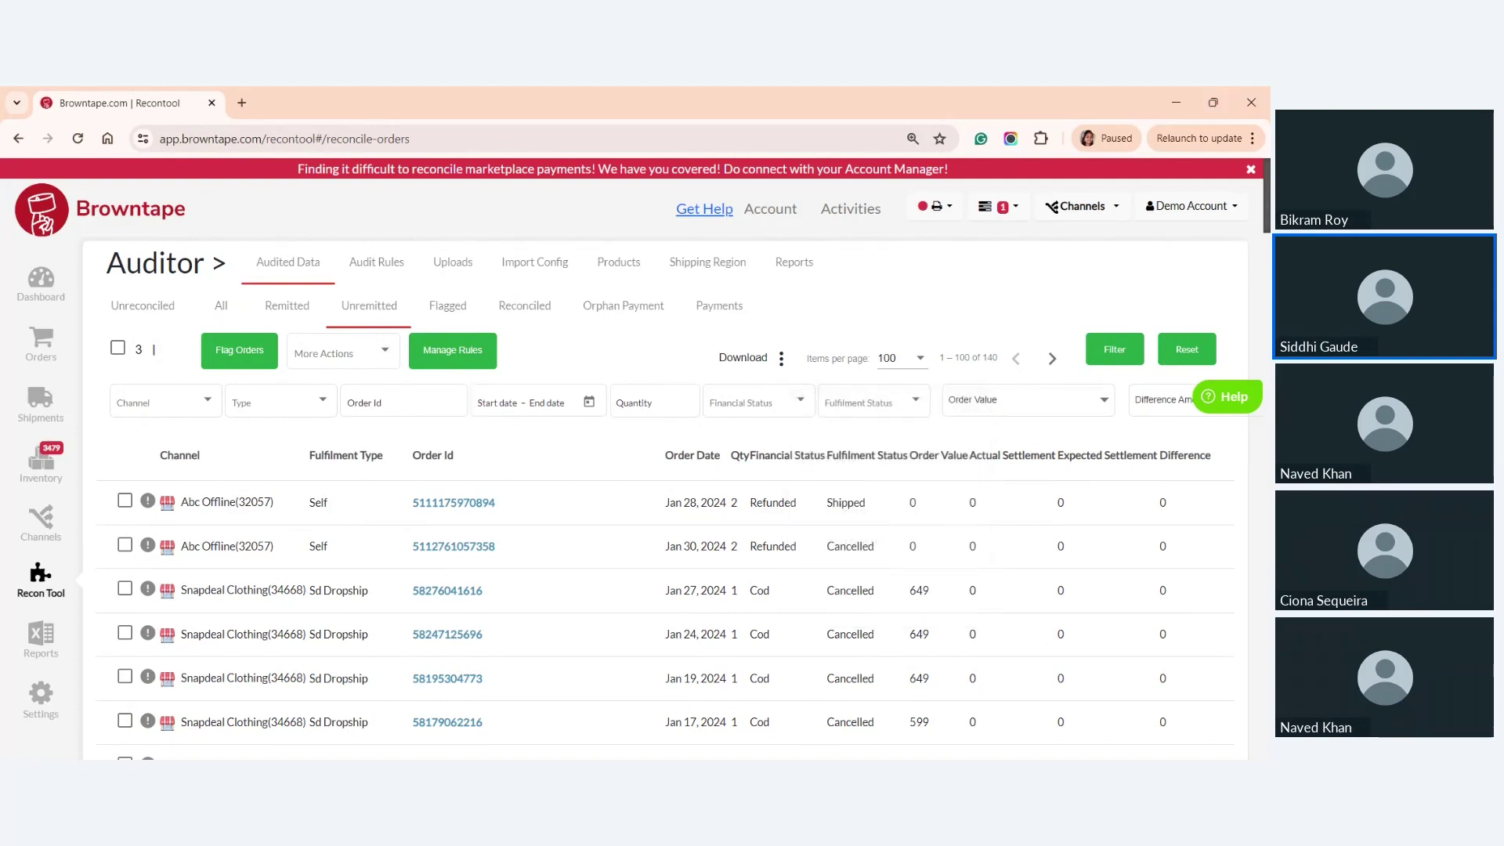
{"action": "scroll", "coordinate": [666, 501], "scroll_direction": "down", "scroll_amount": 3}
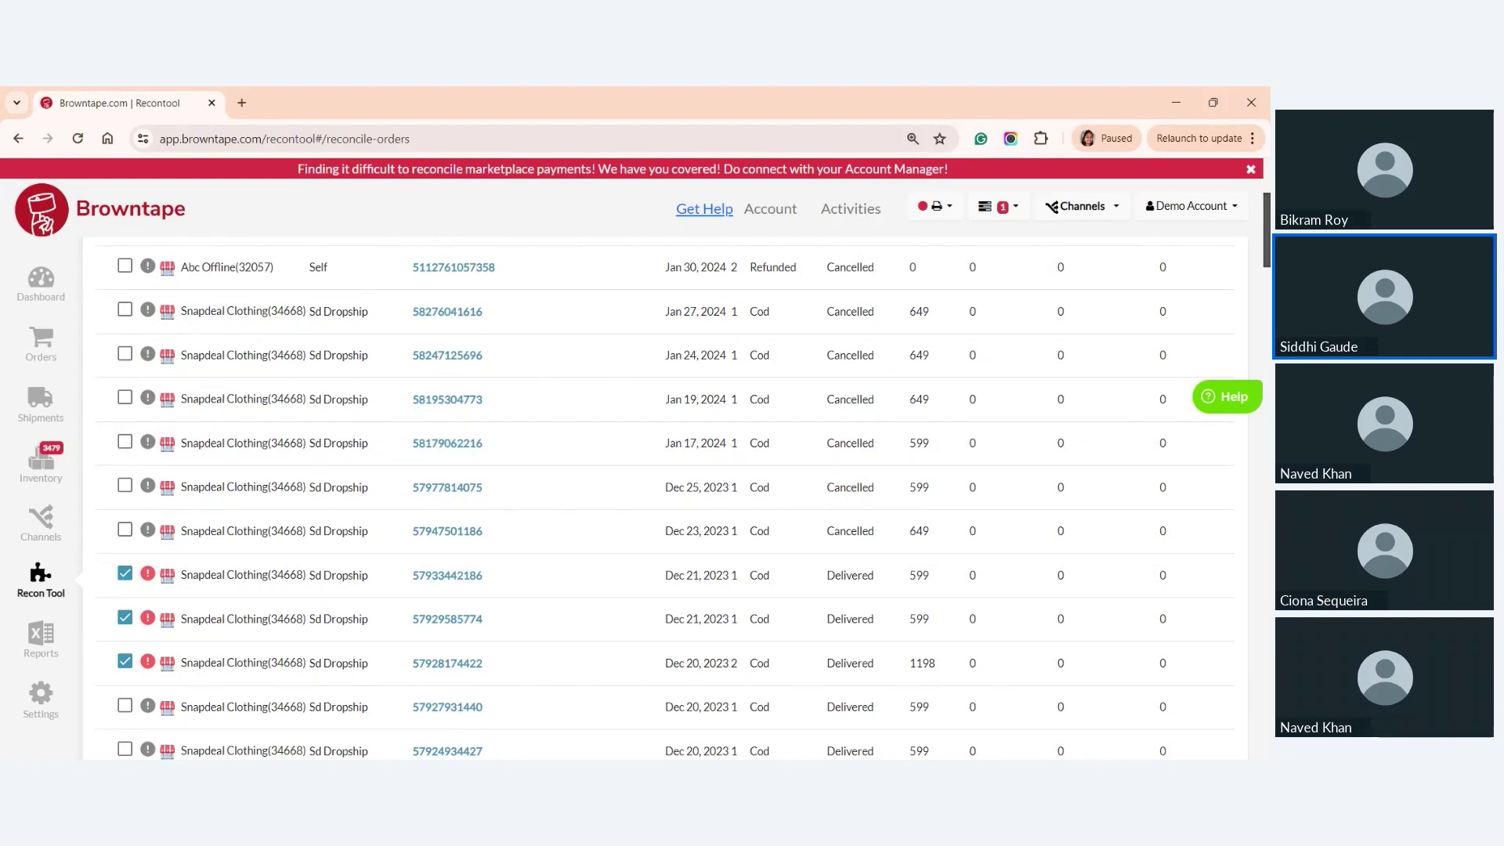
{"action": "scroll", "coordinate": [674, 501], "scroll_direction": "up", "scroll_amount": 1}
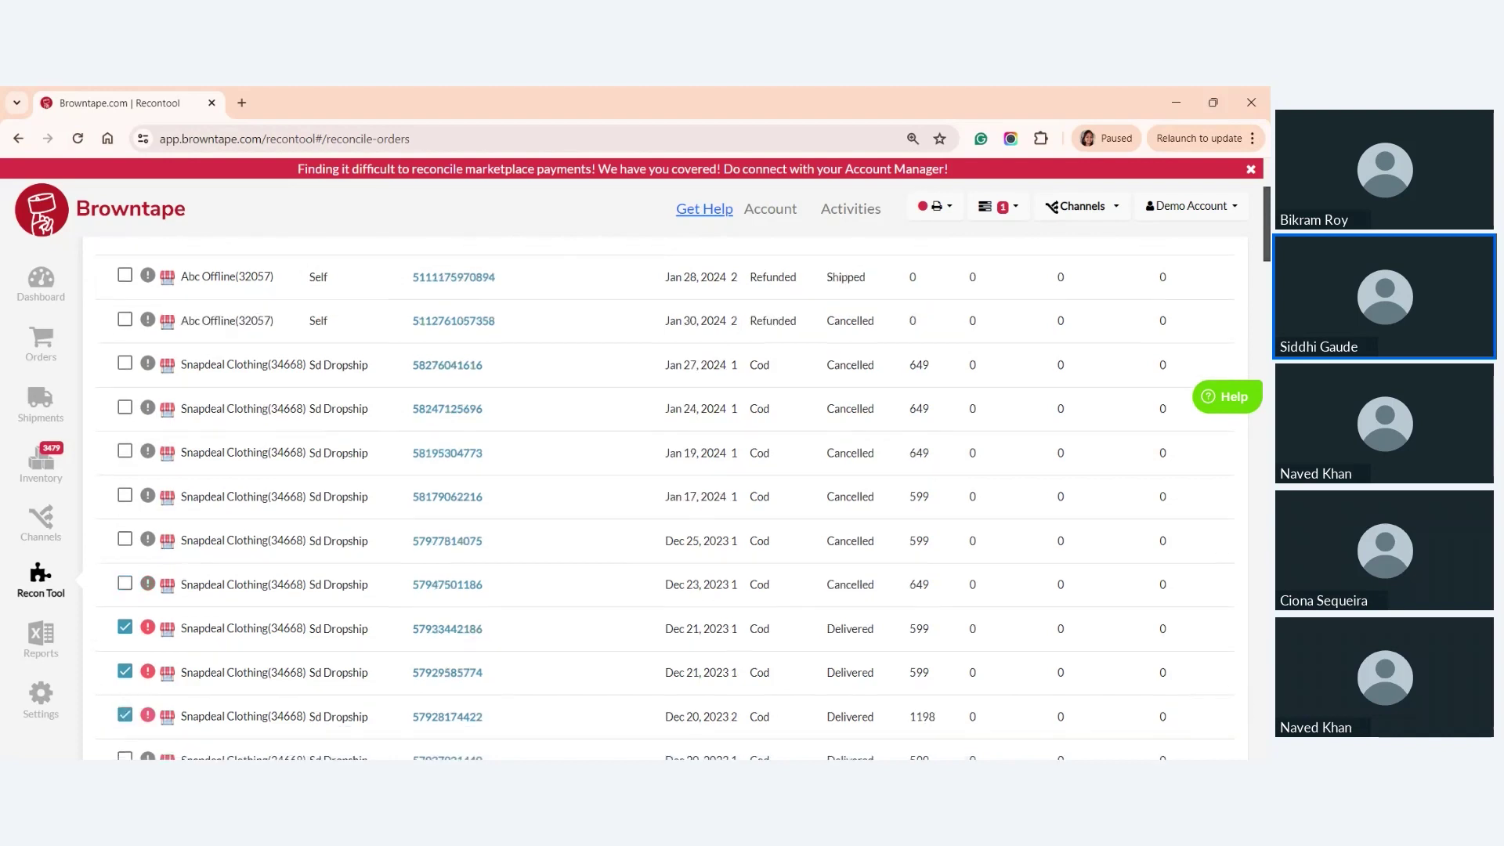
{"action": "scroll", "coordinate": [666, 502], "scroll_direction": "up", "scroll_amount": 5}
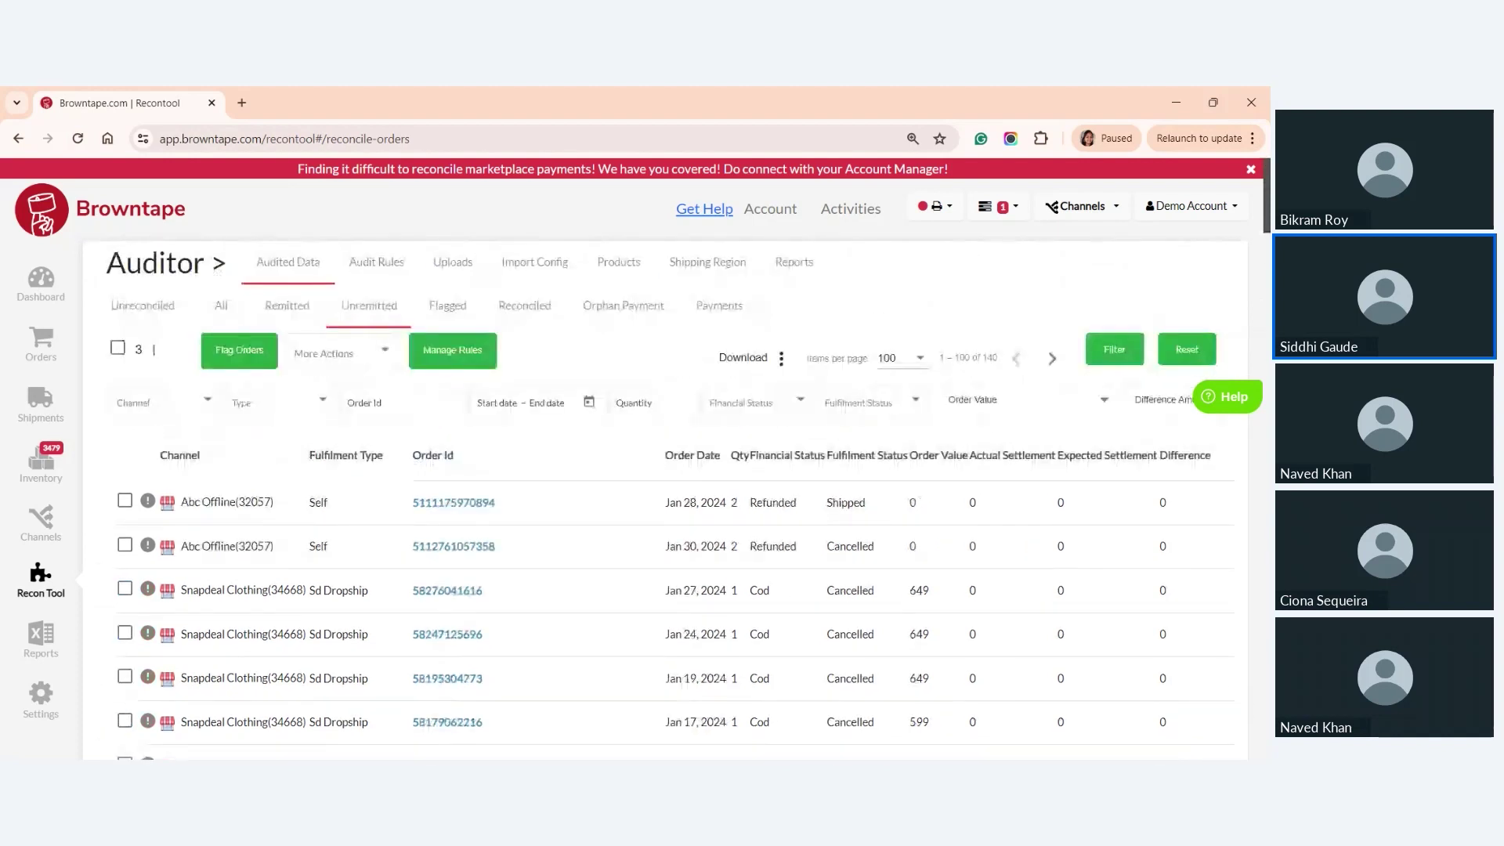
- Add the Abc Offline Jan 28 order, flag all four checked orders, and view the Flagged list
{"action": "left_click", "coordinate": [125, 502]}
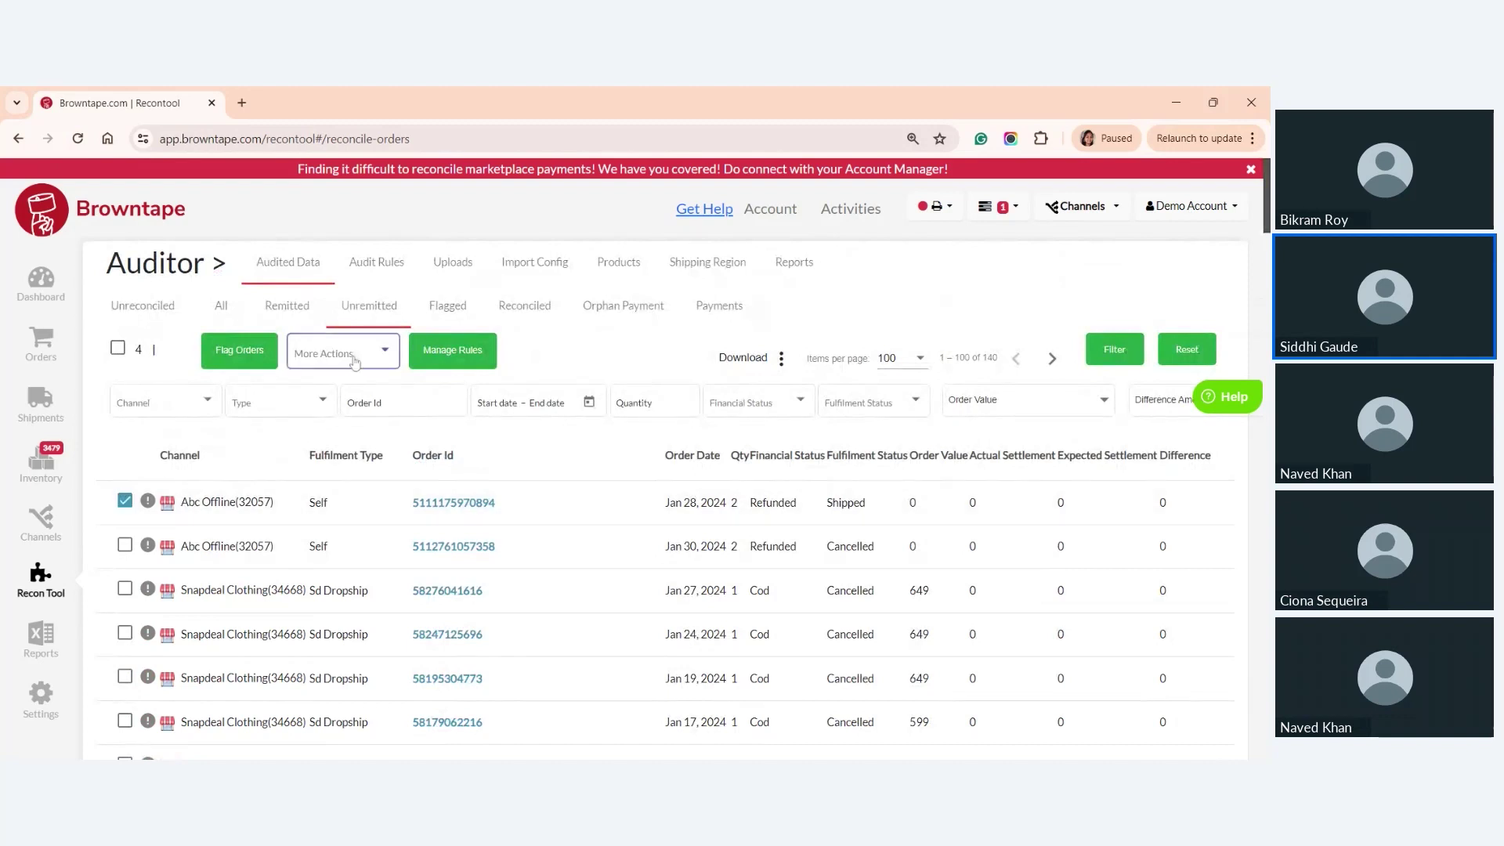
{"action": "left_click", "coordinate": [333, 353]}
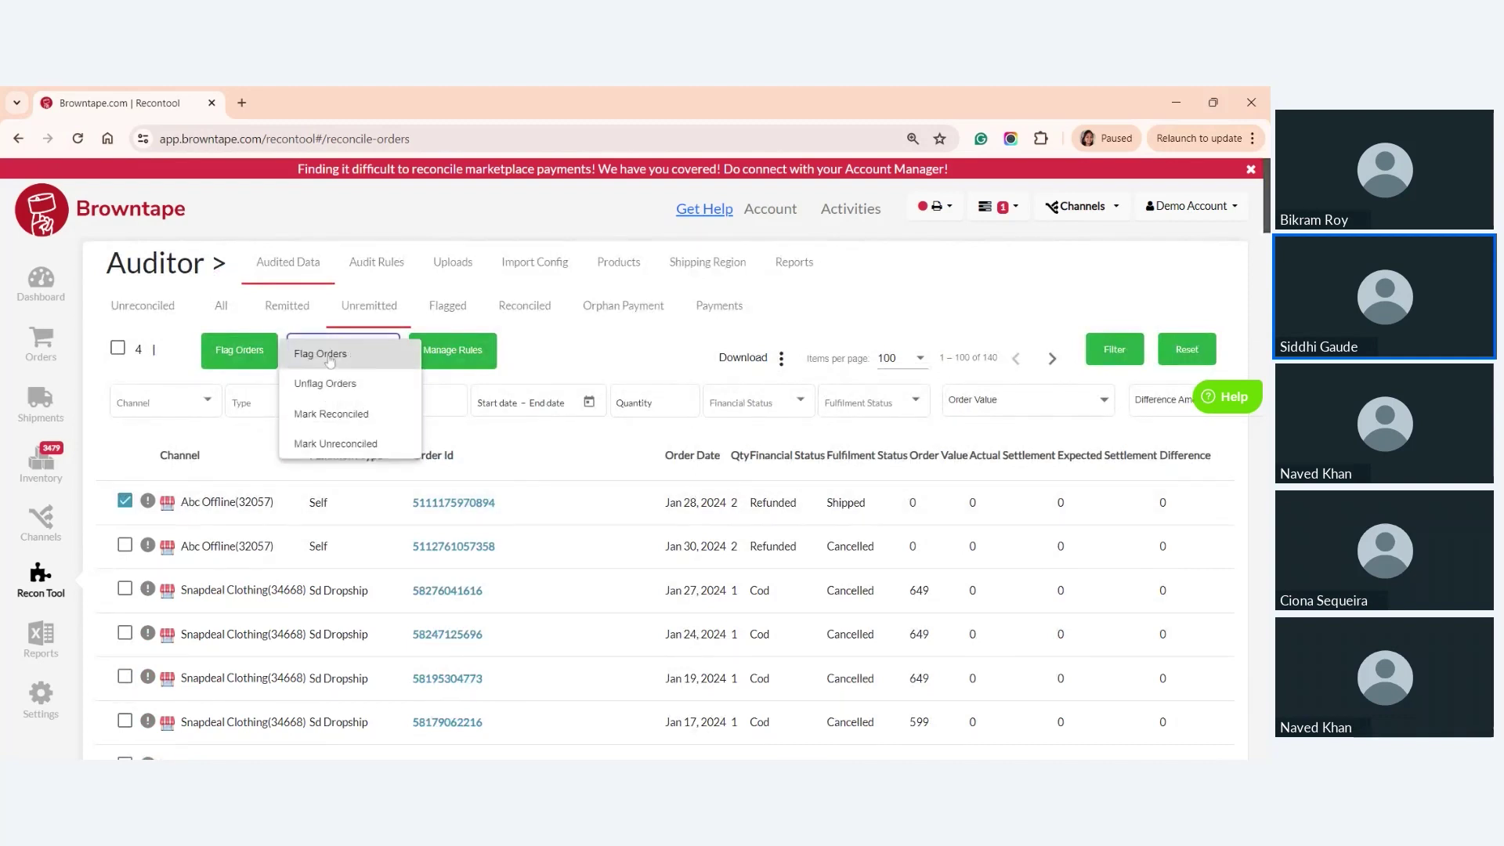
{"action": "left_click", "coordinate": [330, 357]}
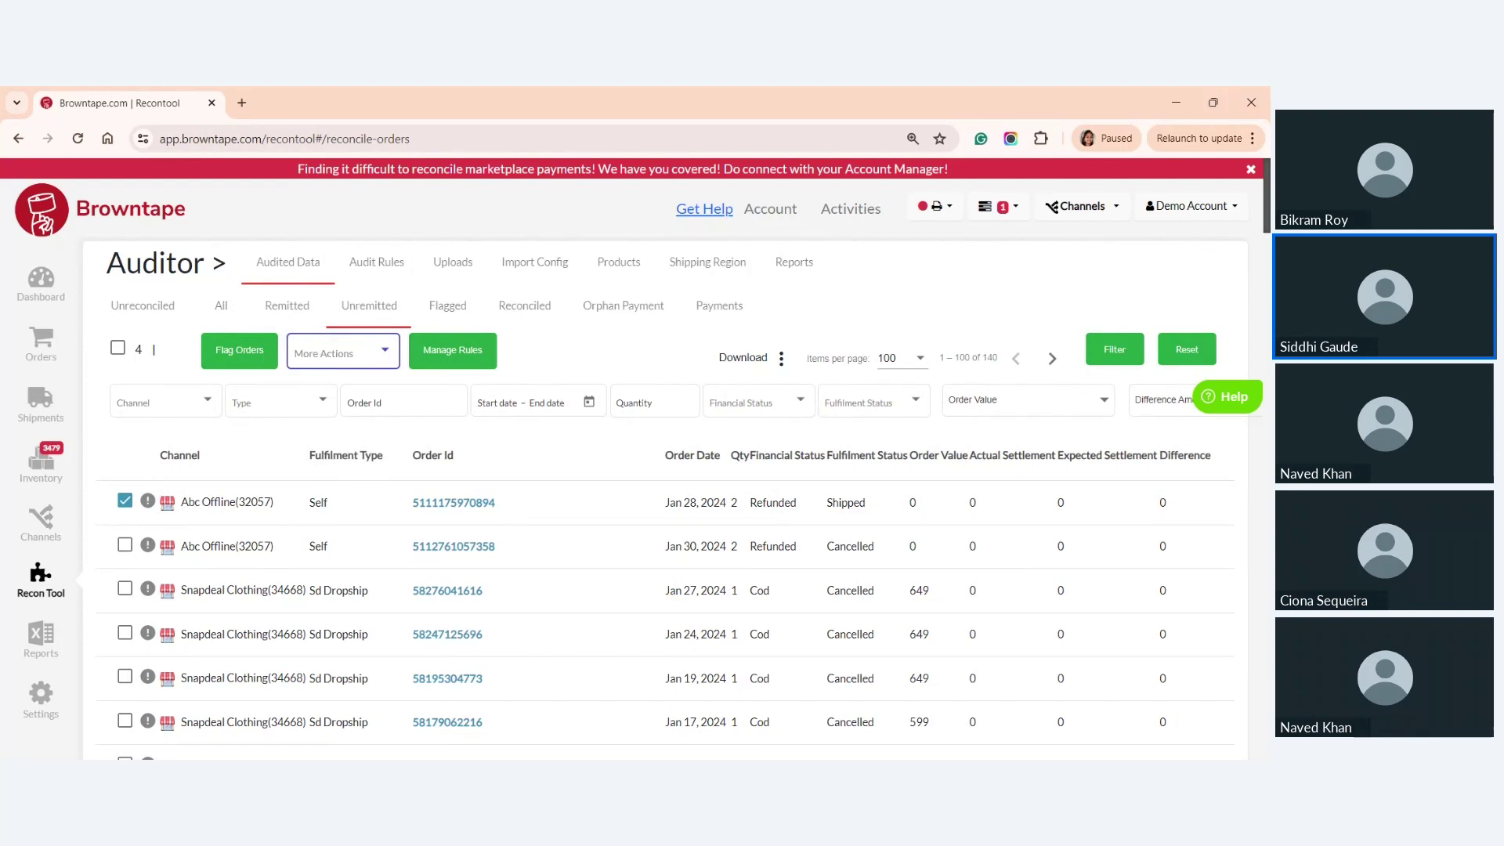
{"action": "left_click", "coordinate": [448, 307]}
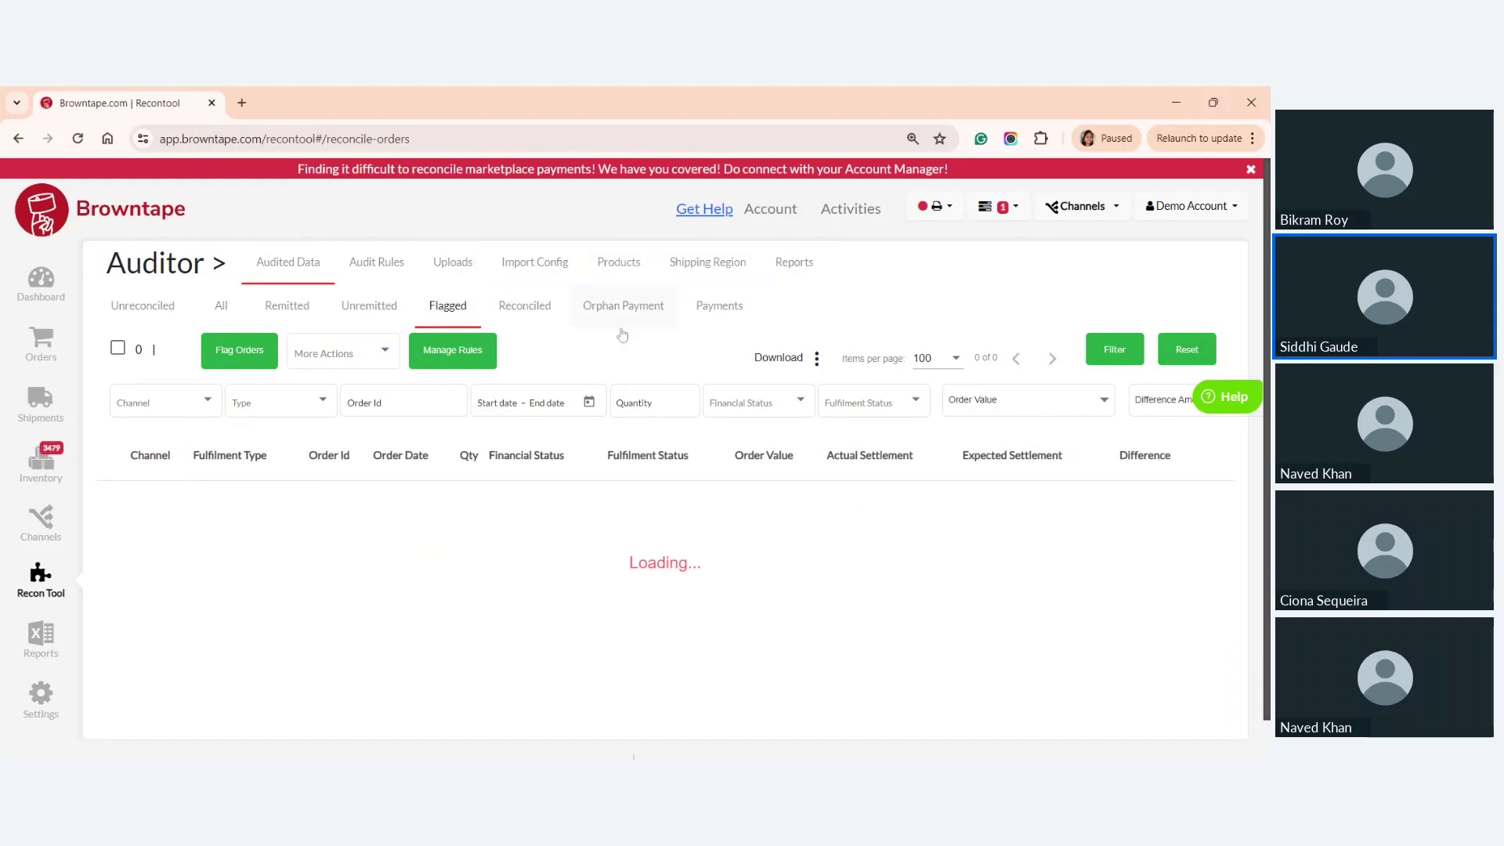
- Let the Flagged list load and scroll through its seven flagged orders
{"action": "left_click", "coordinate": [658, 401]}
{"action": "left_click", "coordinate": [1108, 350]}
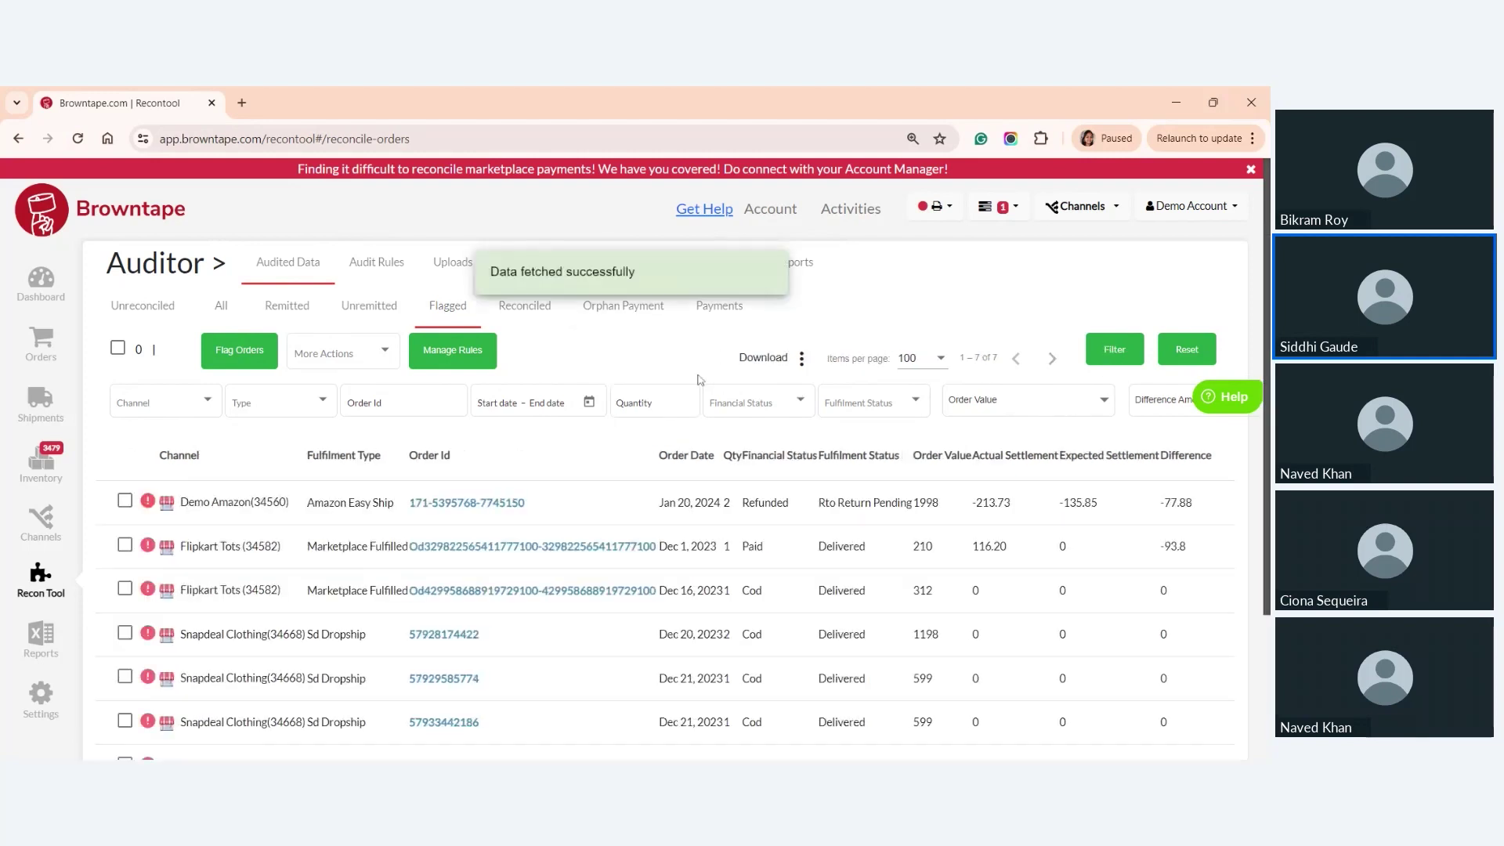
{"action": "scroll", "coordinate": [700, 379], "scroll_direction": "down", "scroll_amount": 1}
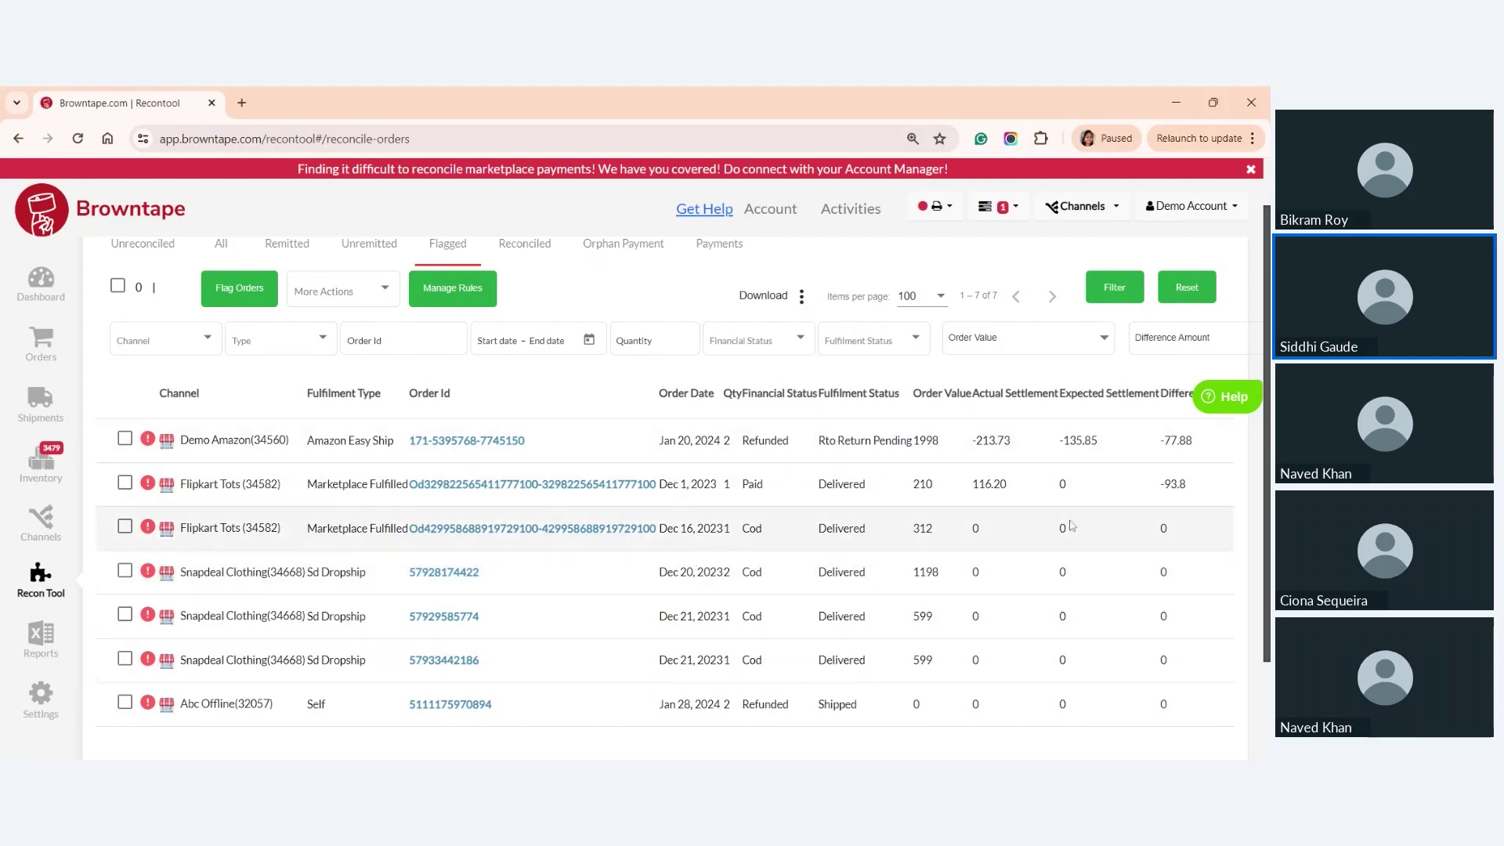
{"action": "scroll", "coordinate": [259, 504], "scroll_direction": "up", "scroll_amount": 1}
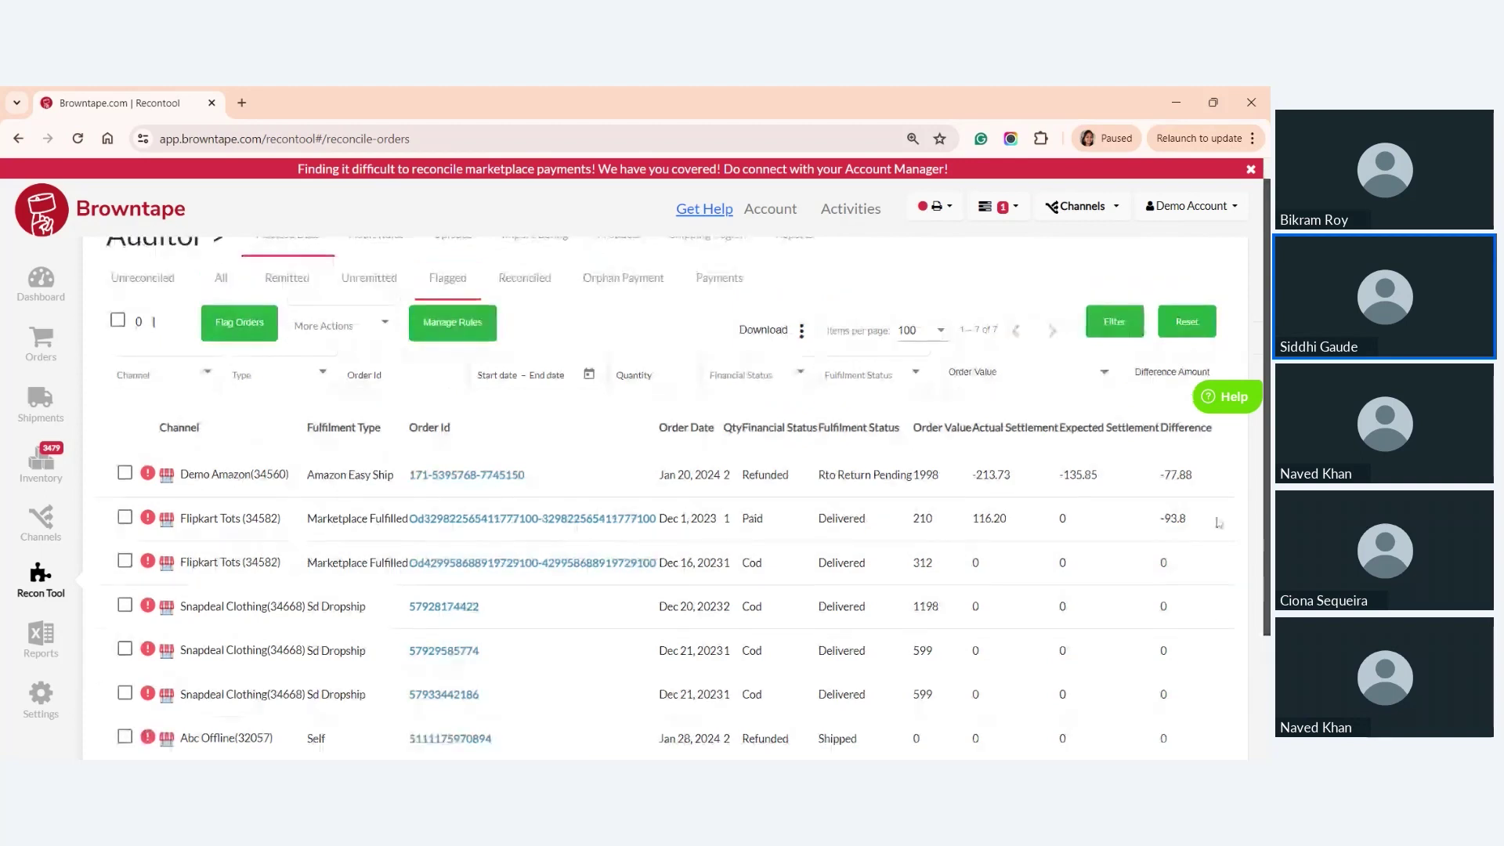
- Select the Demo Amazon flagged order and check Unflag Orders in More Actions without applying it
{"action": "left_click", "coordinate": [125, 472]}
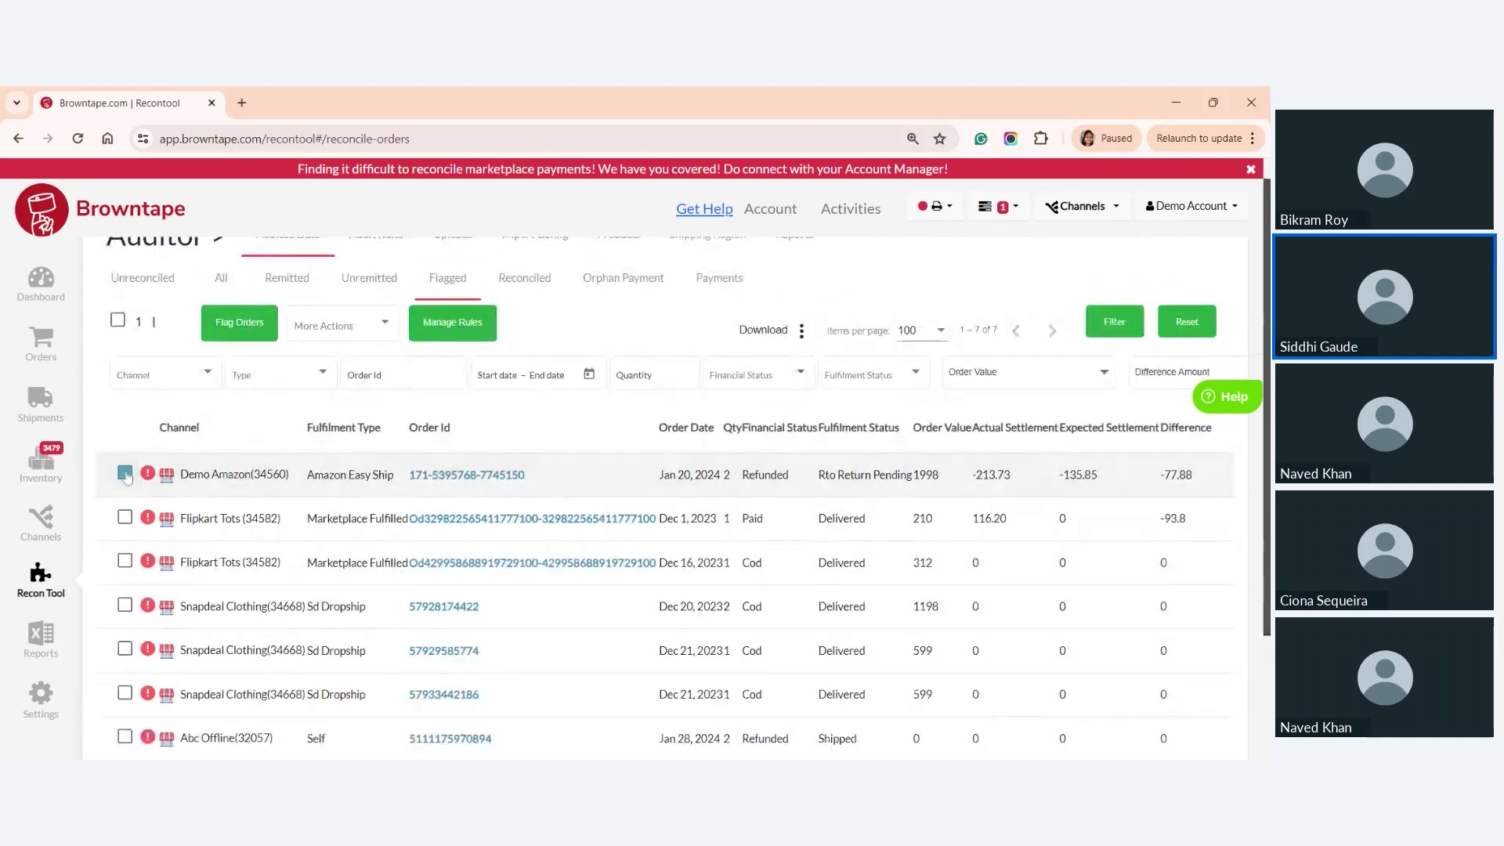
{"action": "left_click", "coordinate": [337, 329]}
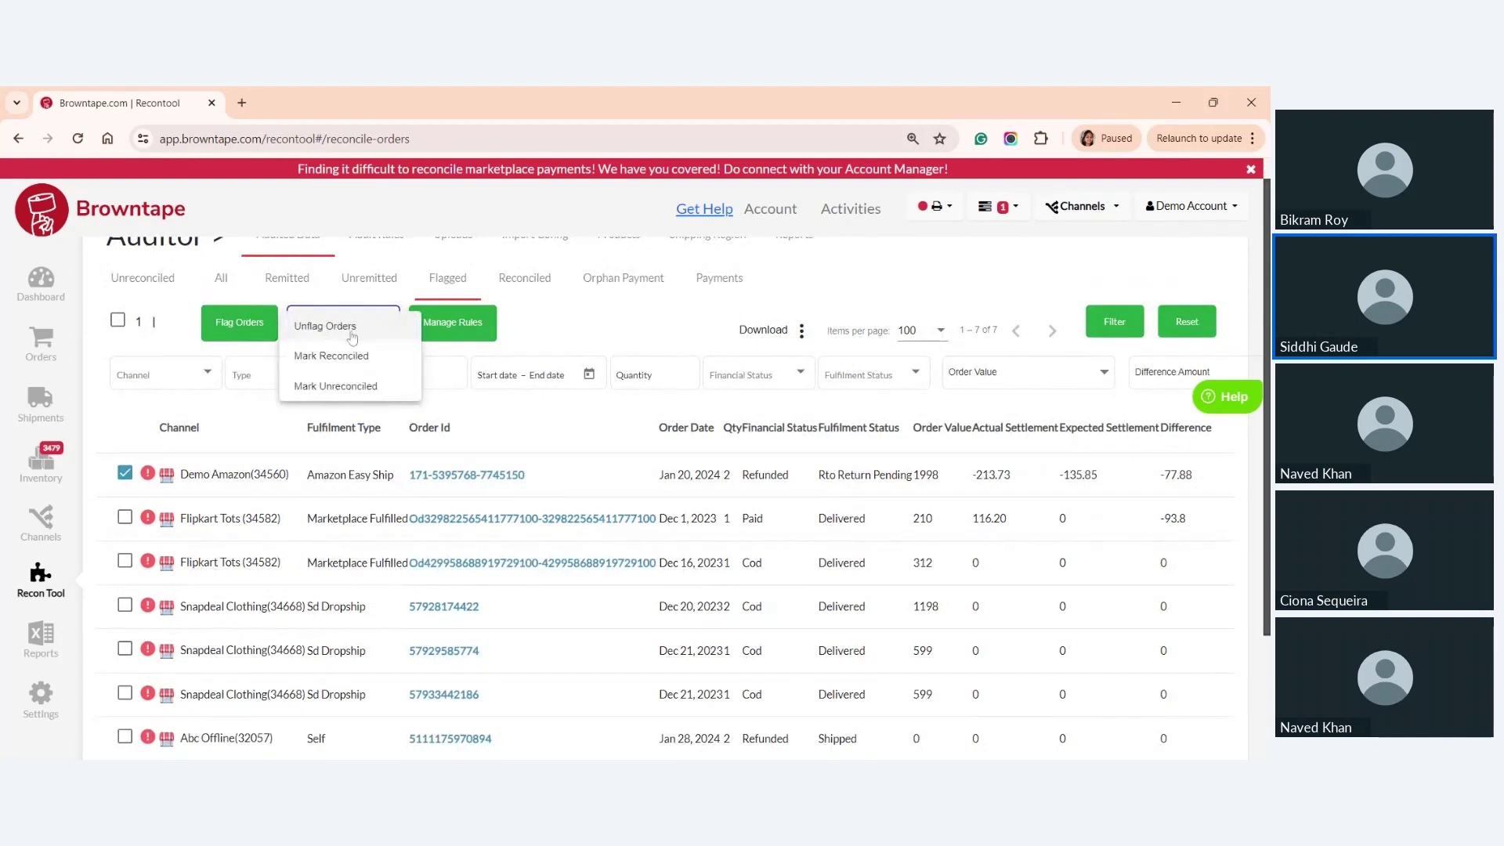
{"action": "left_click", "coordinate": [561, 323]}
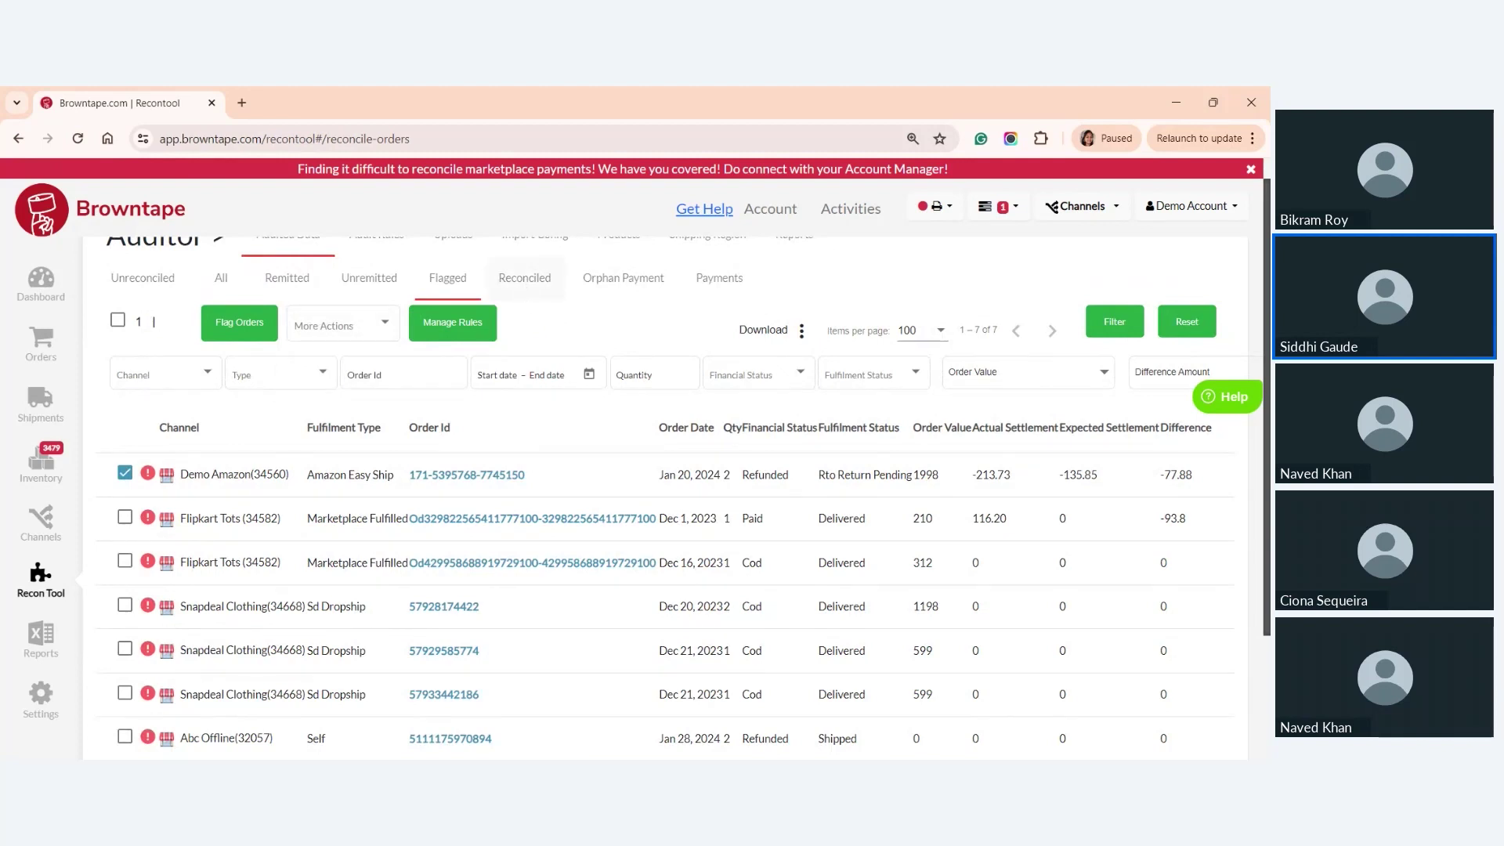
{"action": "left_click", "coordinate": [354, 333]}
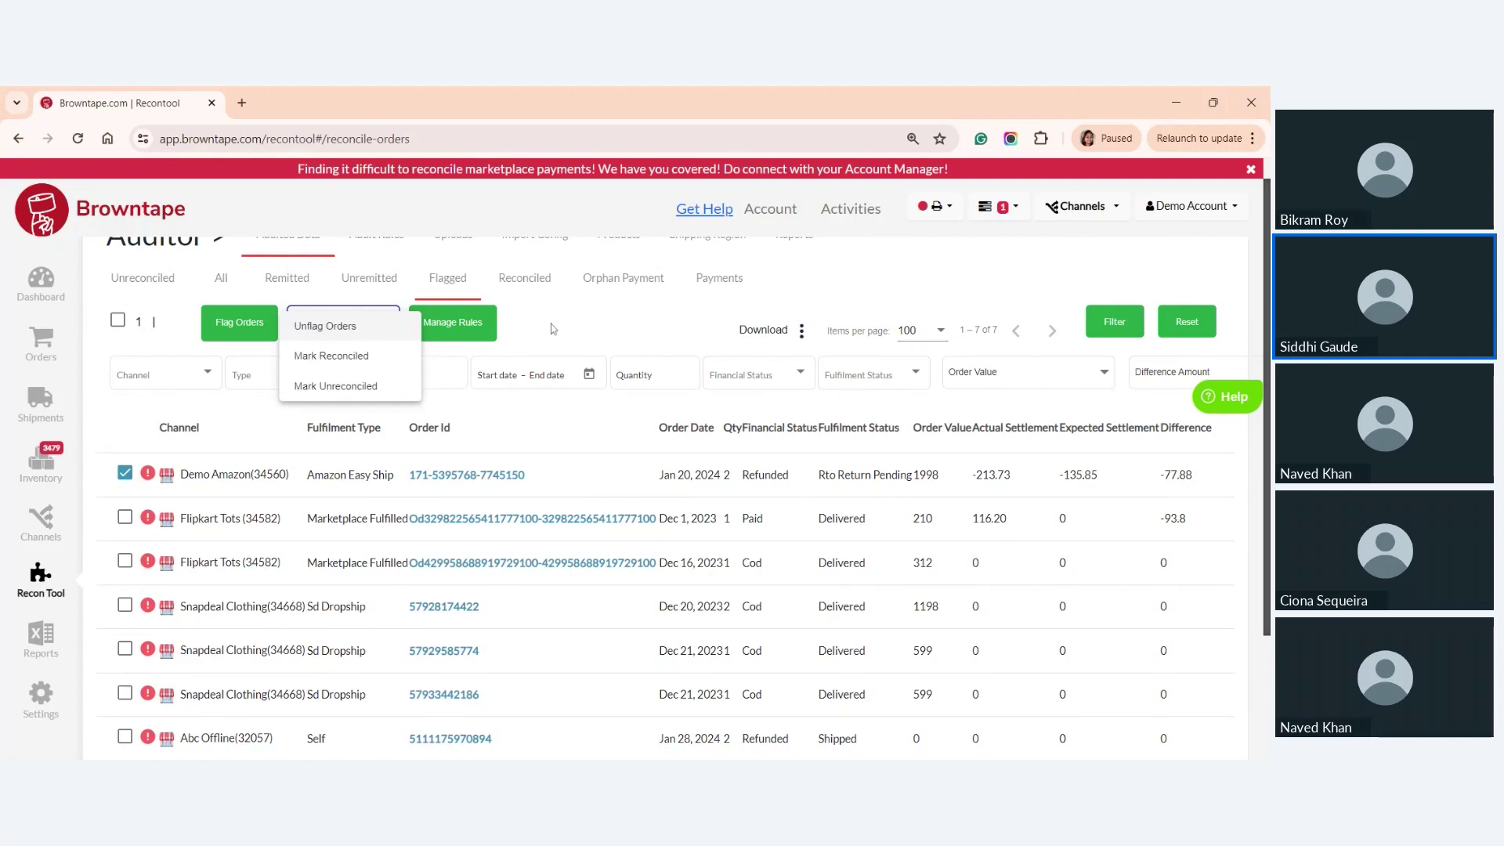
{"action": "left_click", "coordinate": [408, 294]}
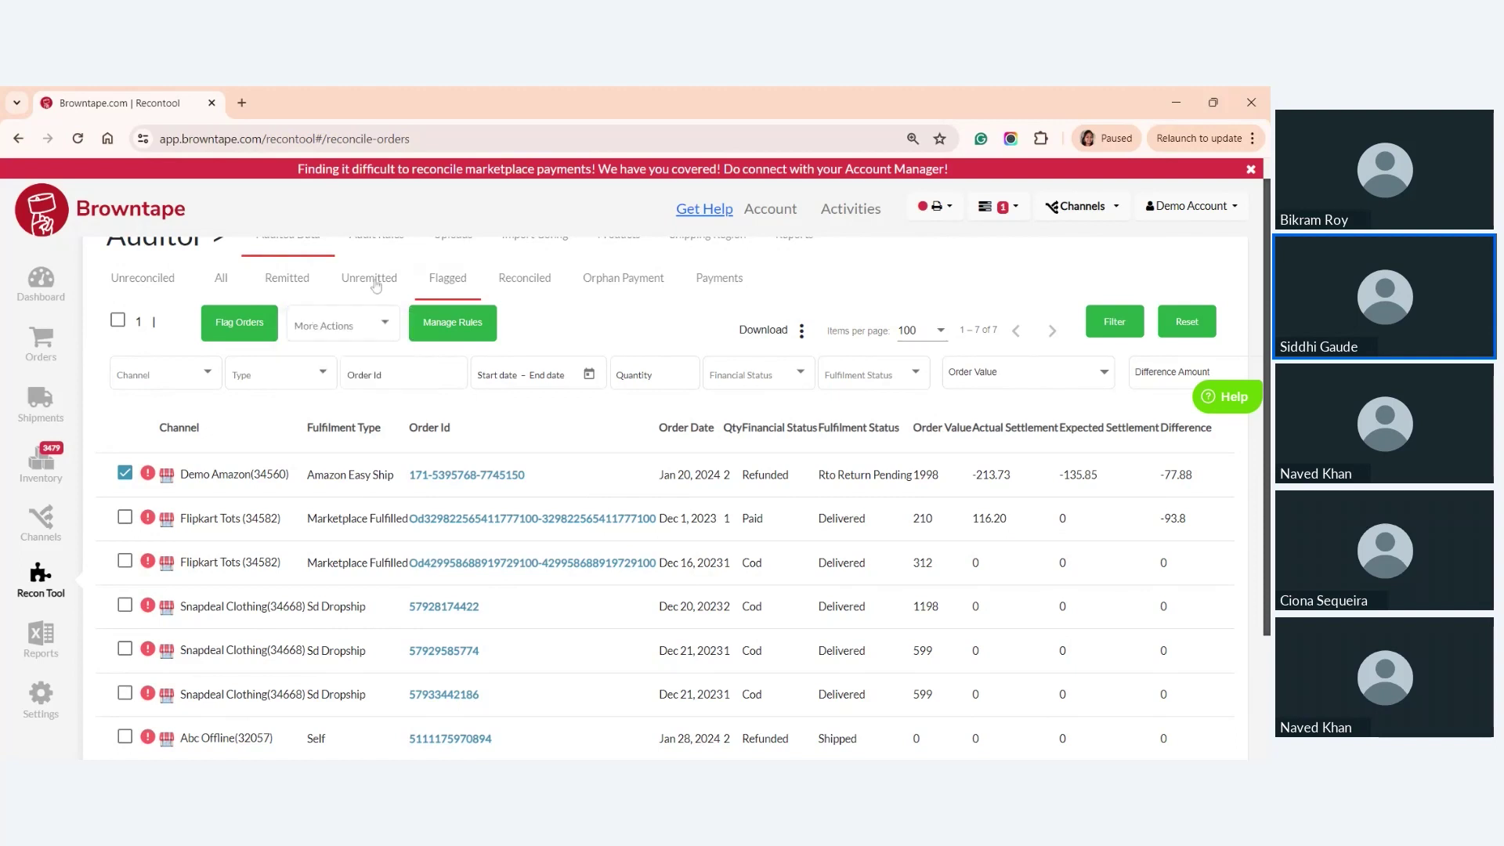
- Show all audited orders, then switch to the Audit Rules page listing 14 rules
{"action": "left_click", "coordinate": [221, 281]}
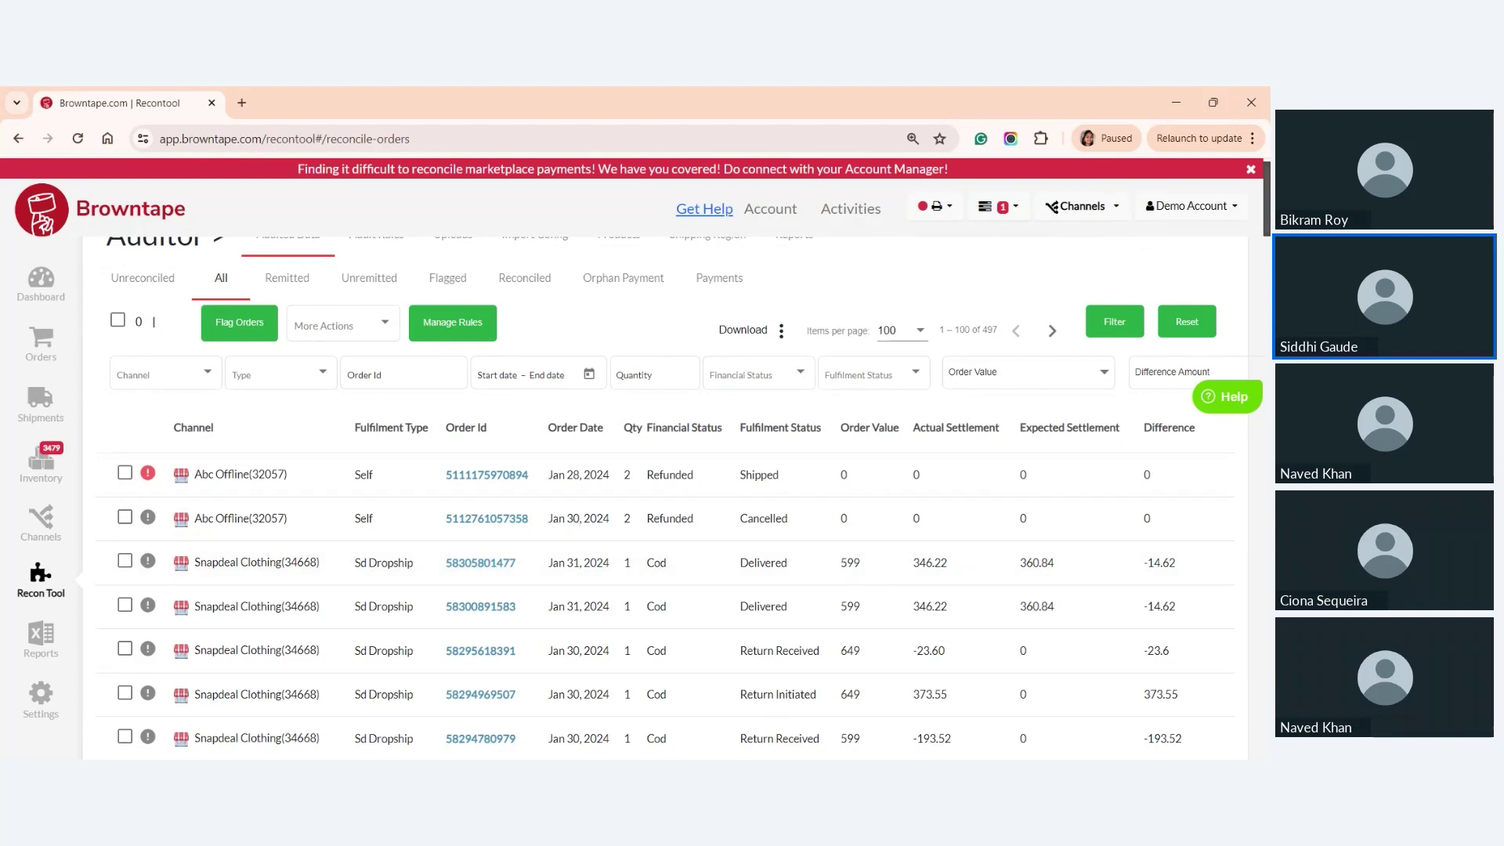
{"action": "scroll", "coordinate": [364, 271], "scroll_direction": "up", "scroll_amount": 1}
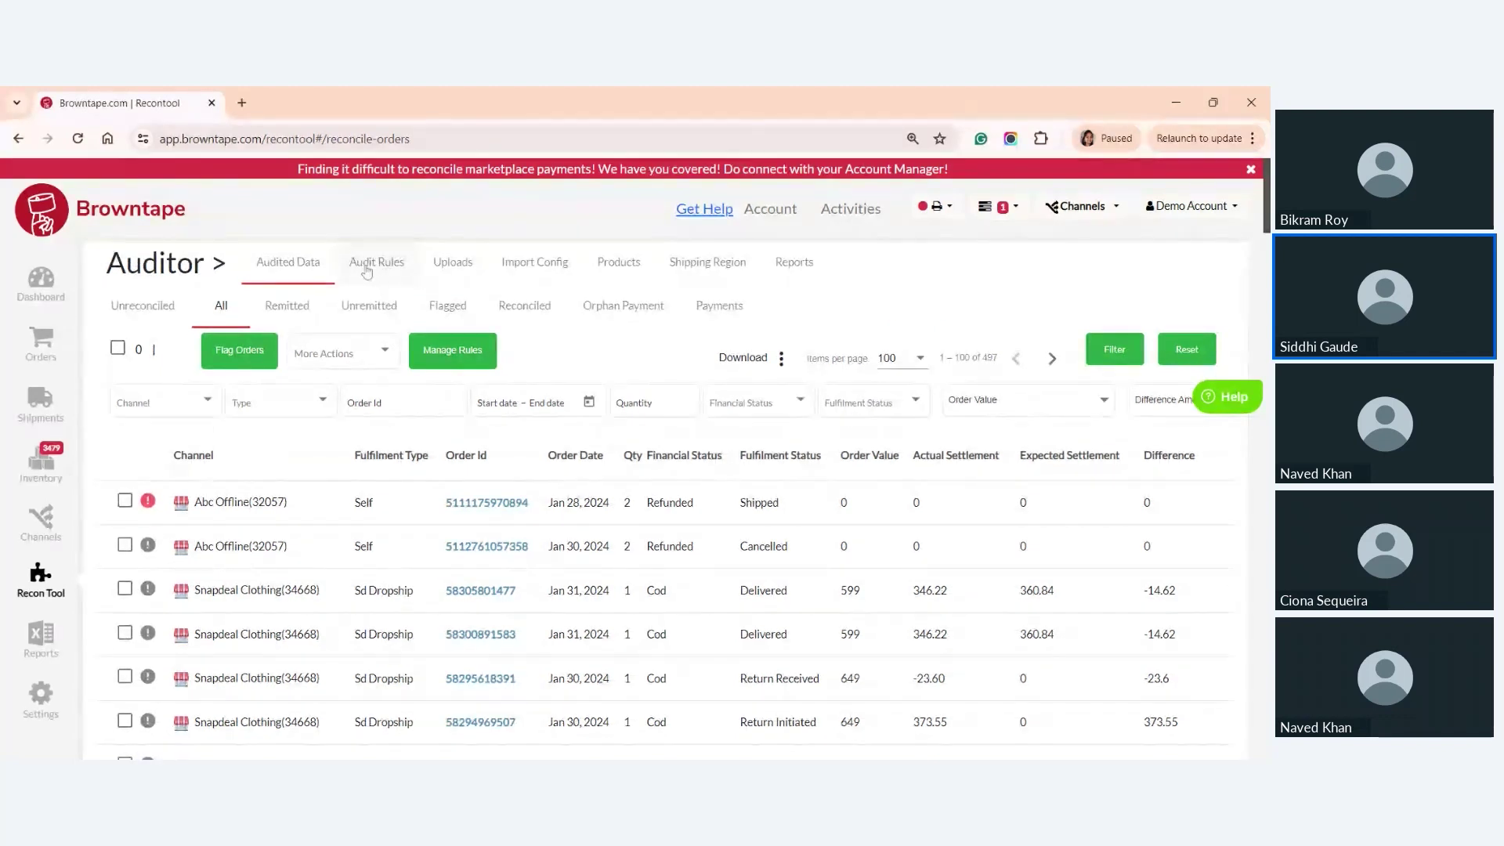
{"action": "left_click", "coordinate": [378, 274]}
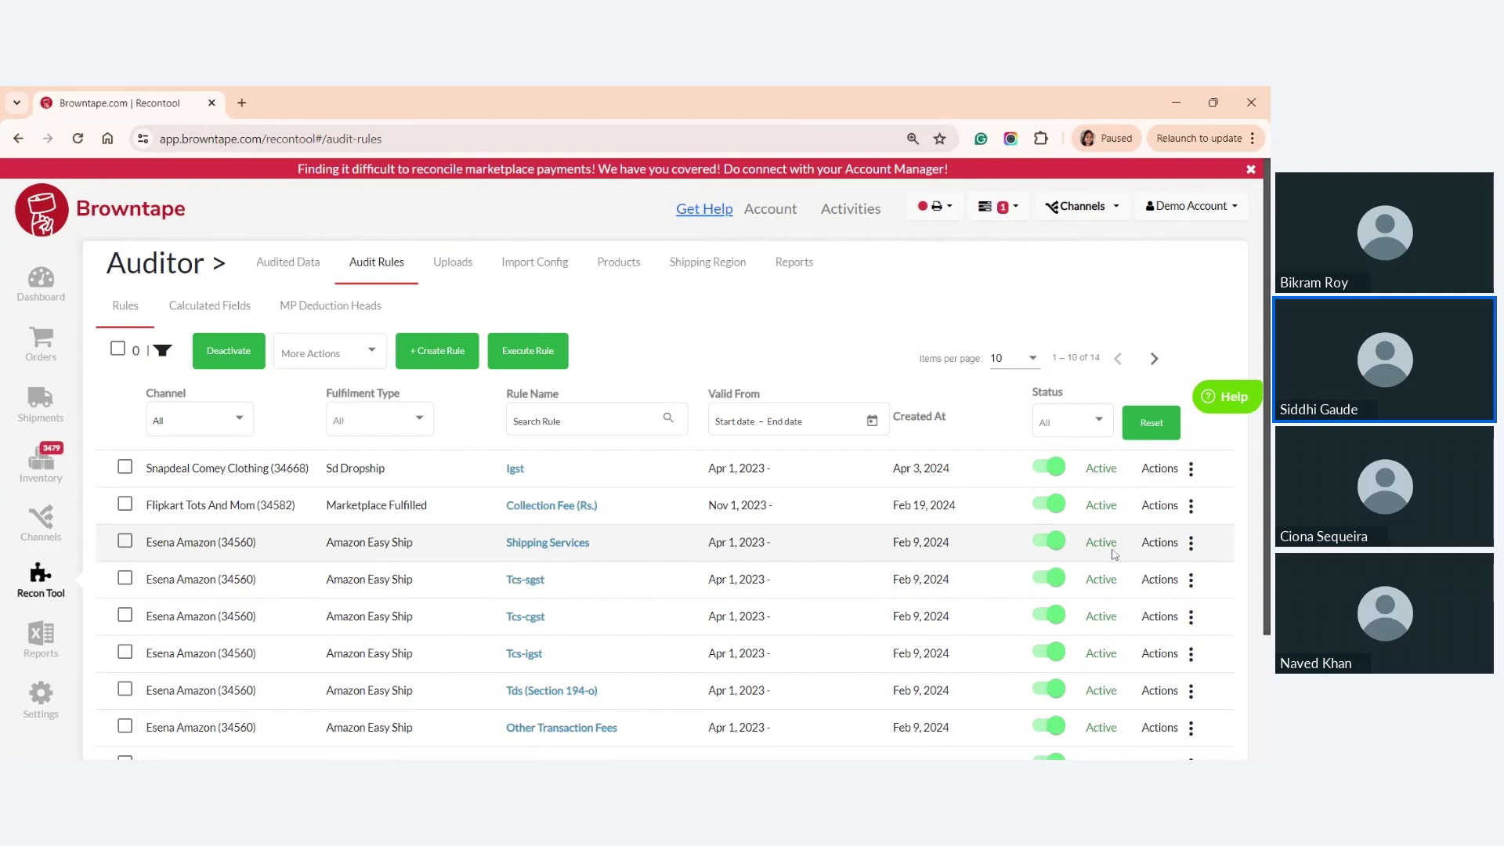
- Open the Actions (⋮) menu on the Shipping Services rule row
{"action": "left_click", "coordinate": [1158, 545]}
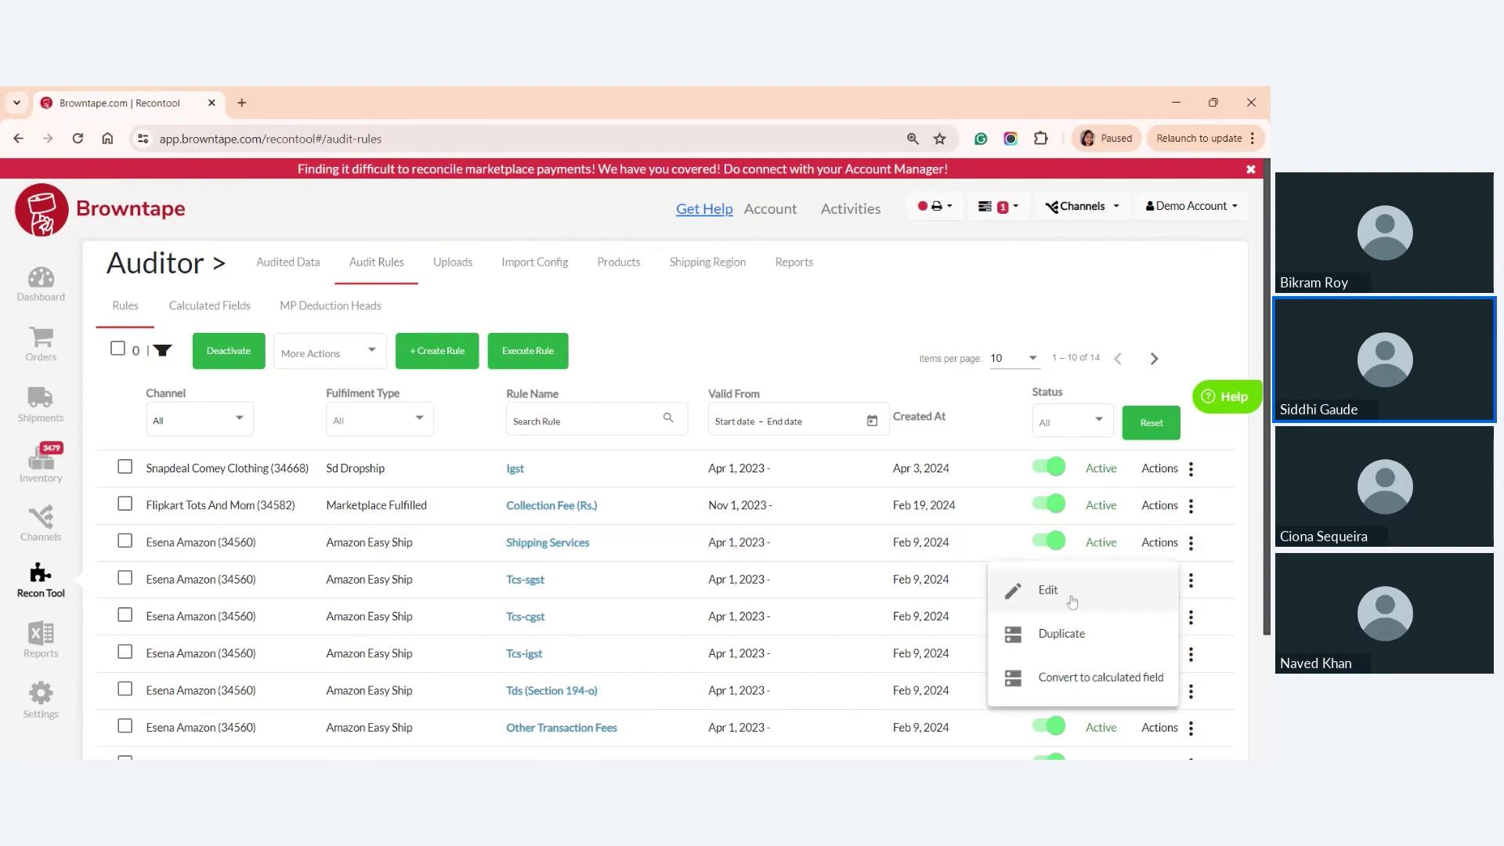
{"action": "left_click", "coordinate": [1062, 600]}
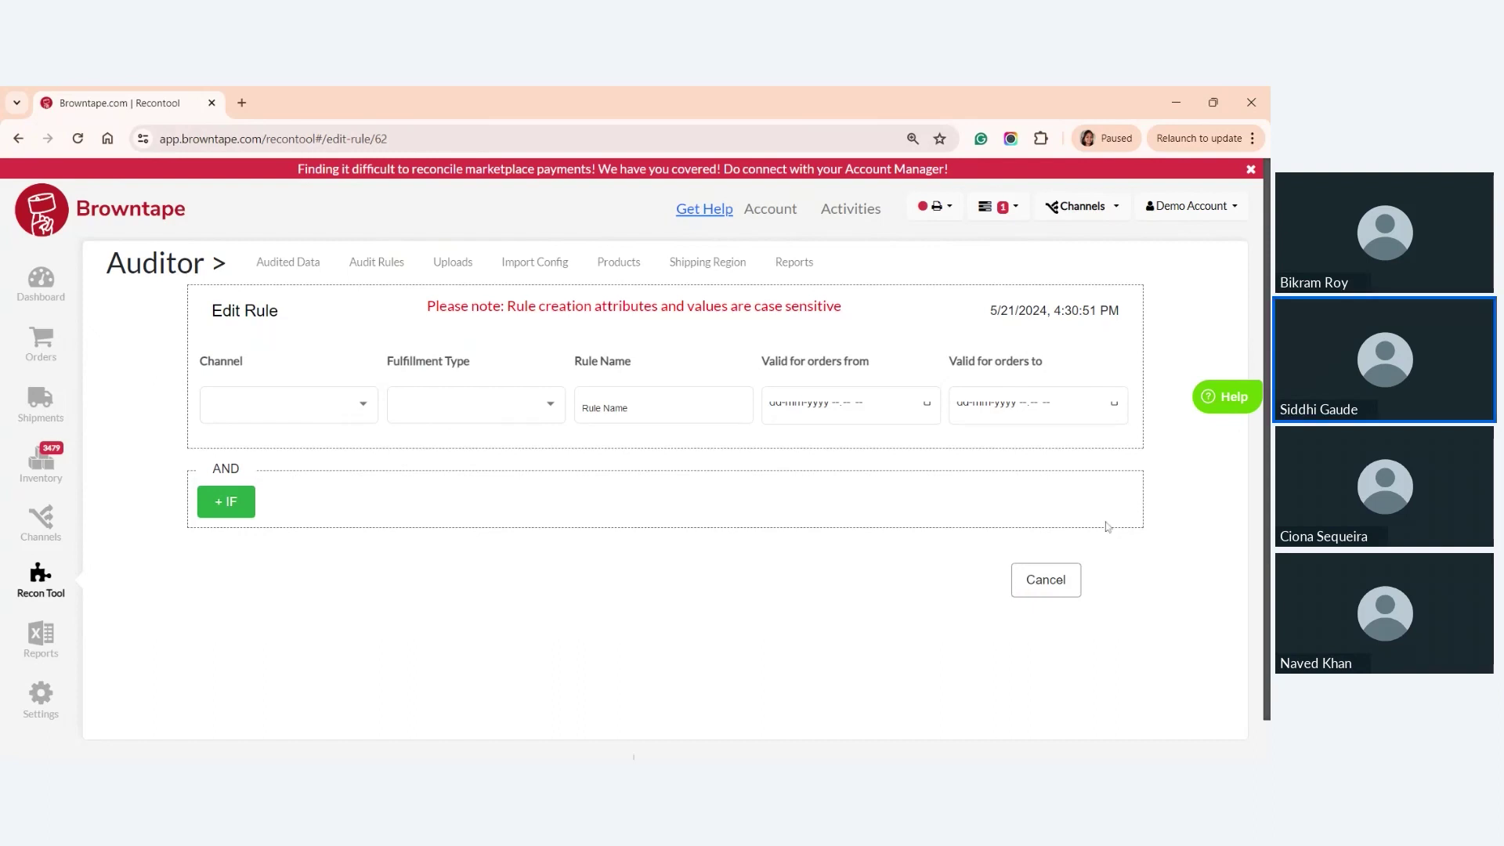
{"action": "left_click", "coordinate": [775, 420]}
{"action": "left_click", "coordinate": [627, 368]}
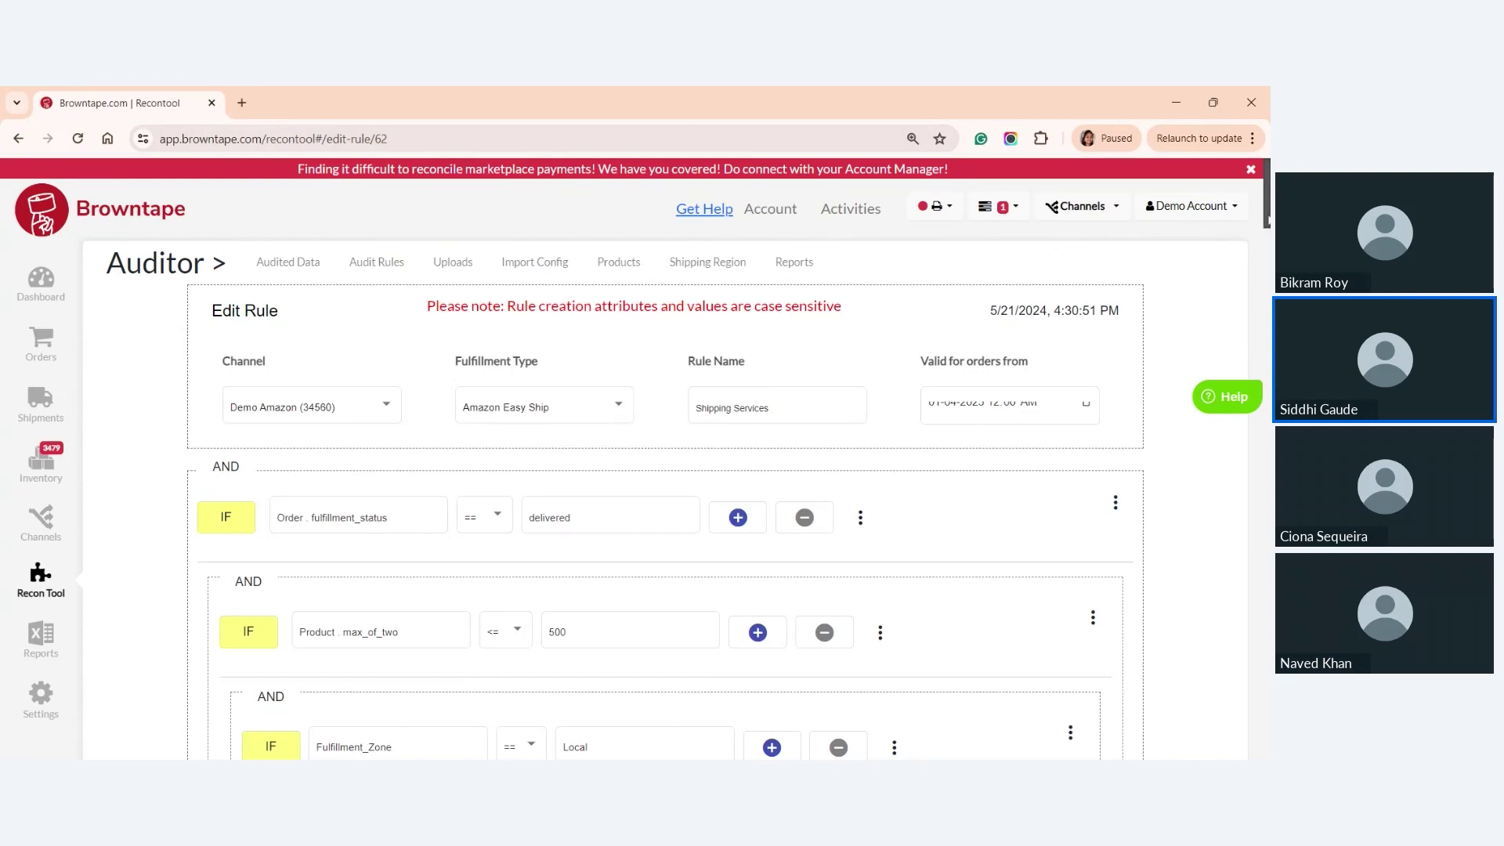
{"action": "scroll", "coordinate": [1266, 227], "scroll_direction": "down", "scroll_amount": 2}
{"action": "scroll", "coordinate": [1168, 235], "scroll_direction": "up", "scroll_amount": 1}
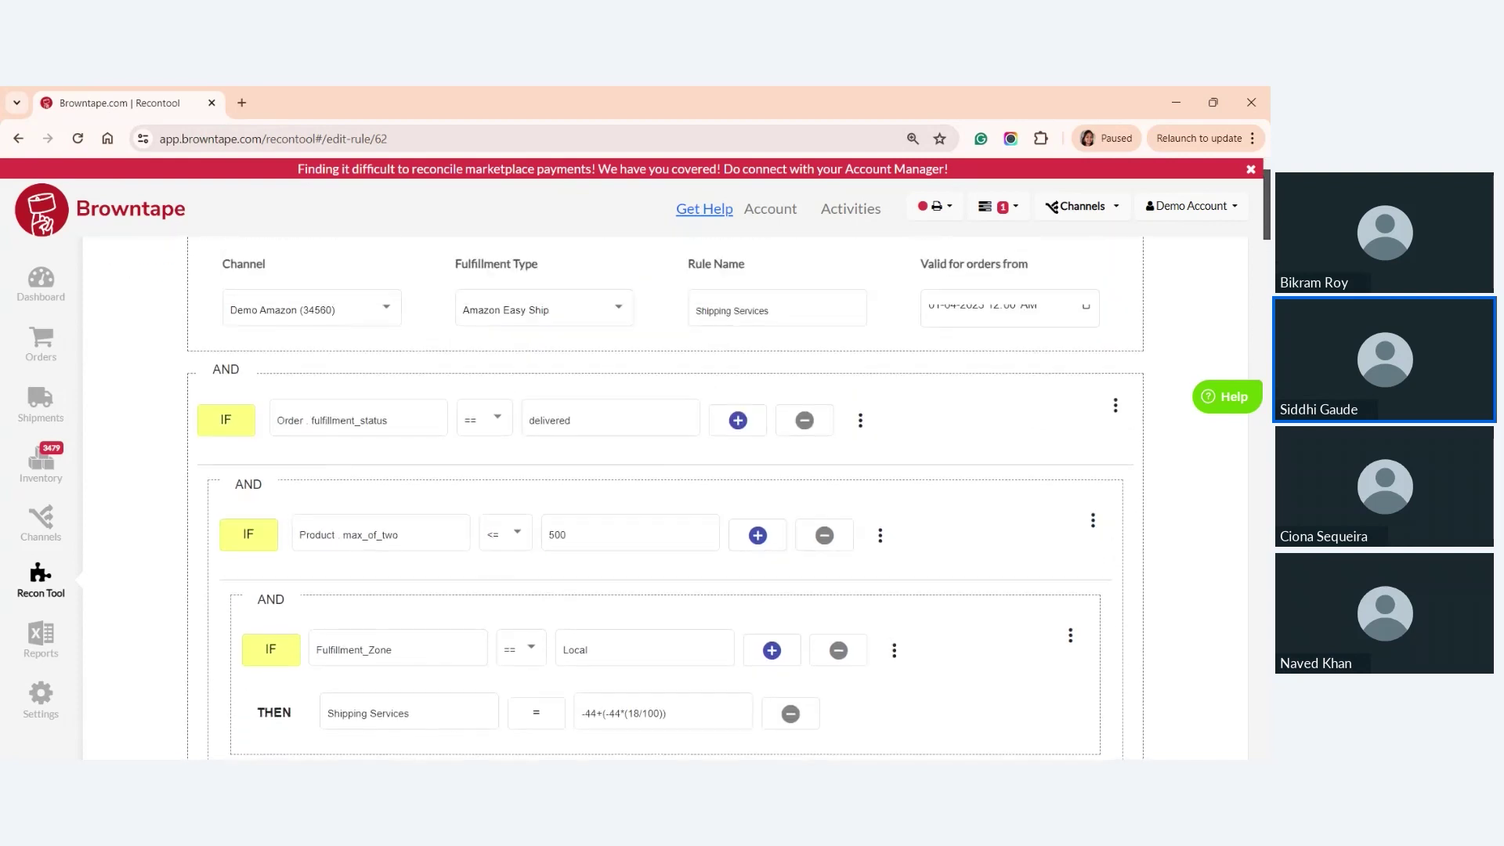
{"action": "left_click", "coordinate": [377, 439]}
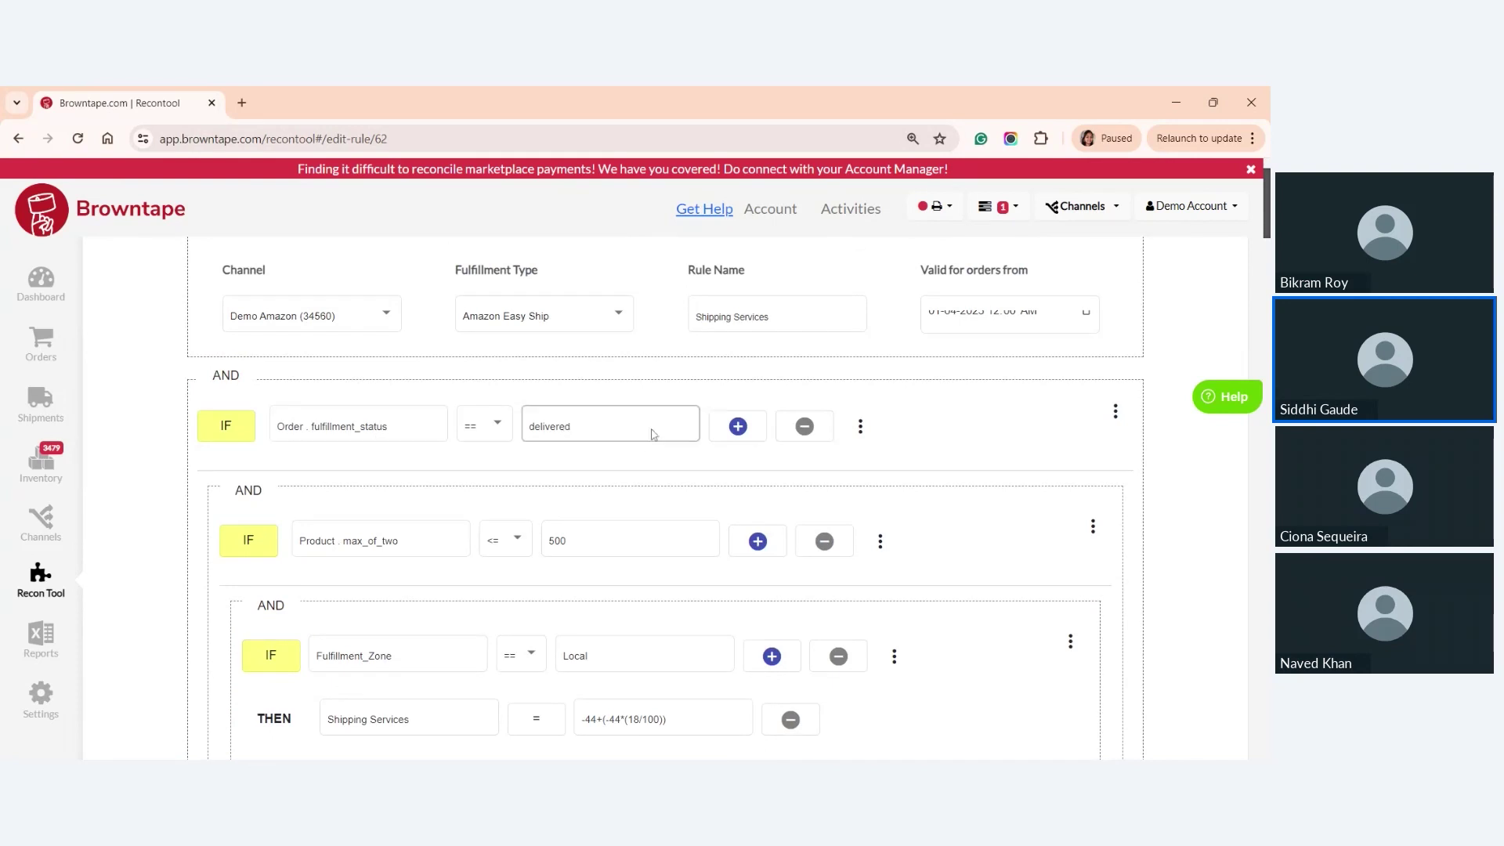
{"action": "scroll", "coordinate": [665, 502], "scroll_direction": "down", "scroll_amount": 4}
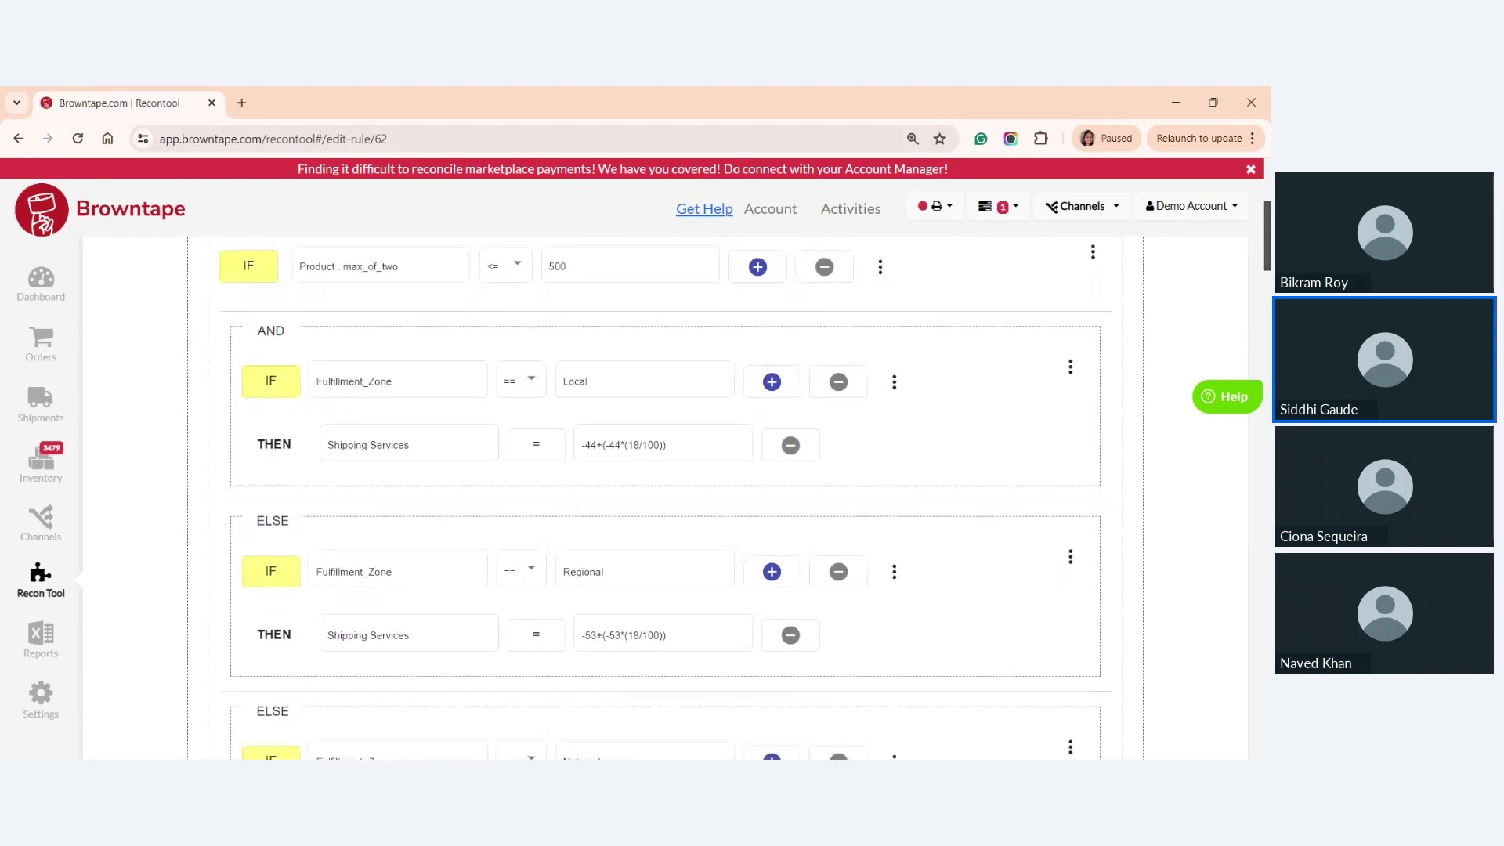
{"action": "scroll", "coordinate": [706, 324], "scroll_direction": "down", "scroll_amount": 1}
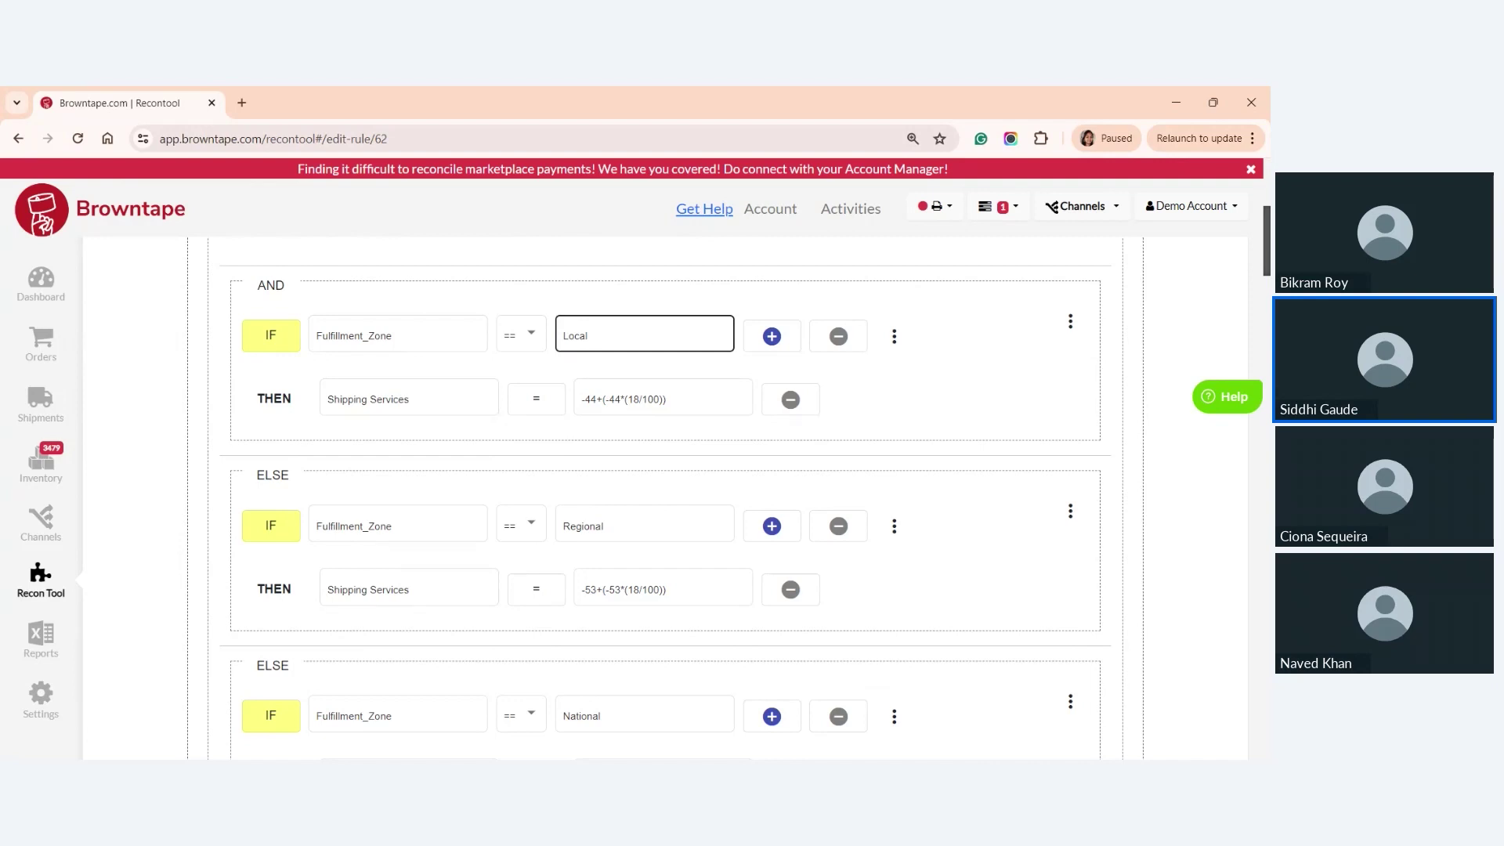
{"action": "left_click", "coordinate": [597, 496]}
{"action": "scroll", "coordinate": [666, 506], "scroll_direction": "up", "scroll_amount": 1}
{"action": "scroll", "coordinate": [665, 506], "scroll_direction": "up", "scroll_amount": 2}
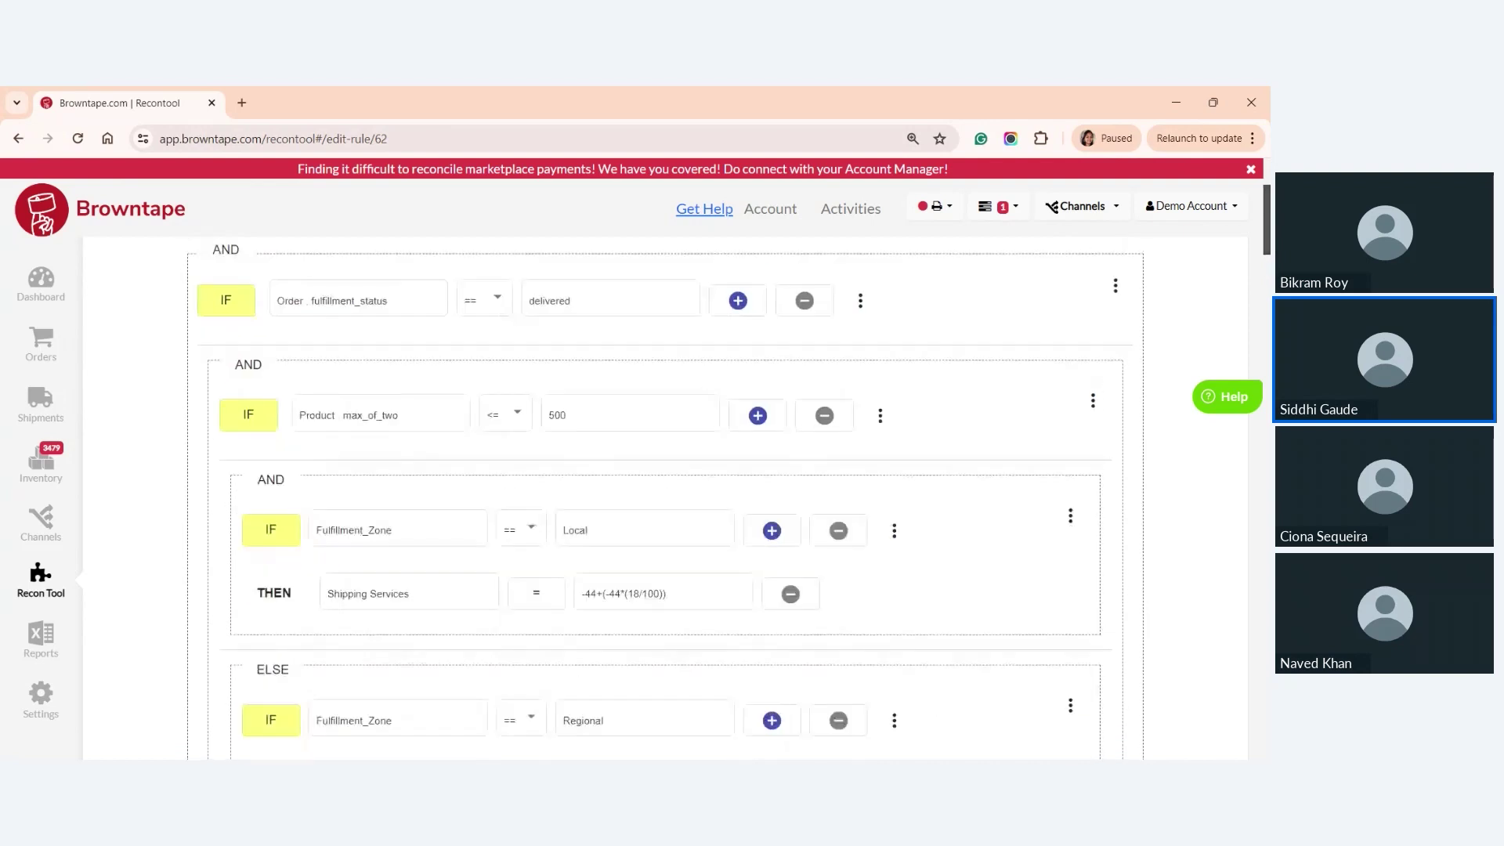
{"action": "scroll", "coordinate": [665, 505], "scroll_direction": "up", "scroll_amount": 1}
{"action": "scroll", "coordinate": [665, 506], "scroll_direction": "up", "scroll_amount": 2}
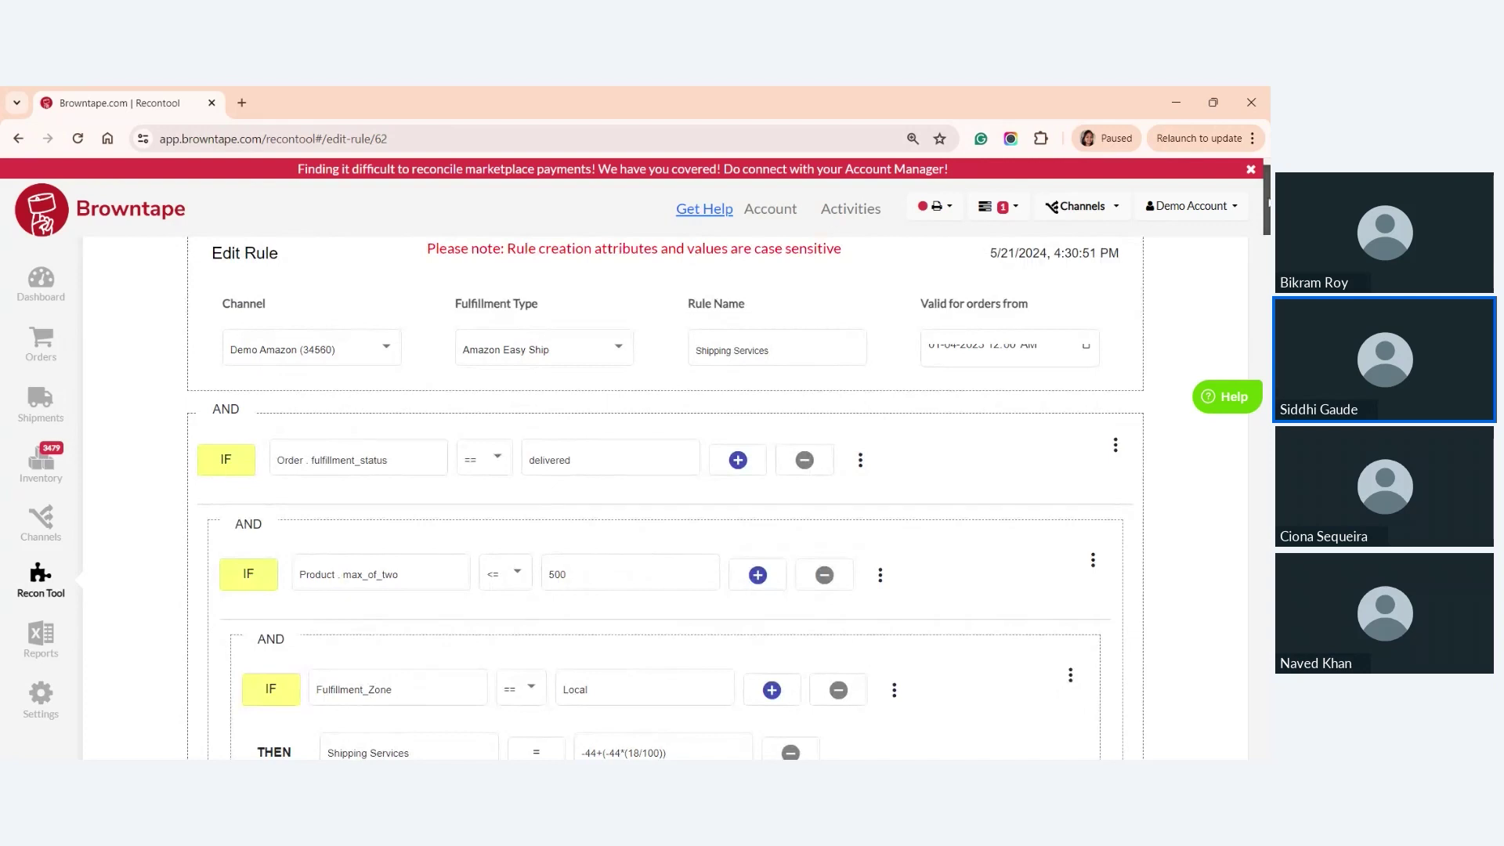
{"action": "scroll", "coordinate": [352, 270], "scroll_direction": "up", "scroll_amount": 1}
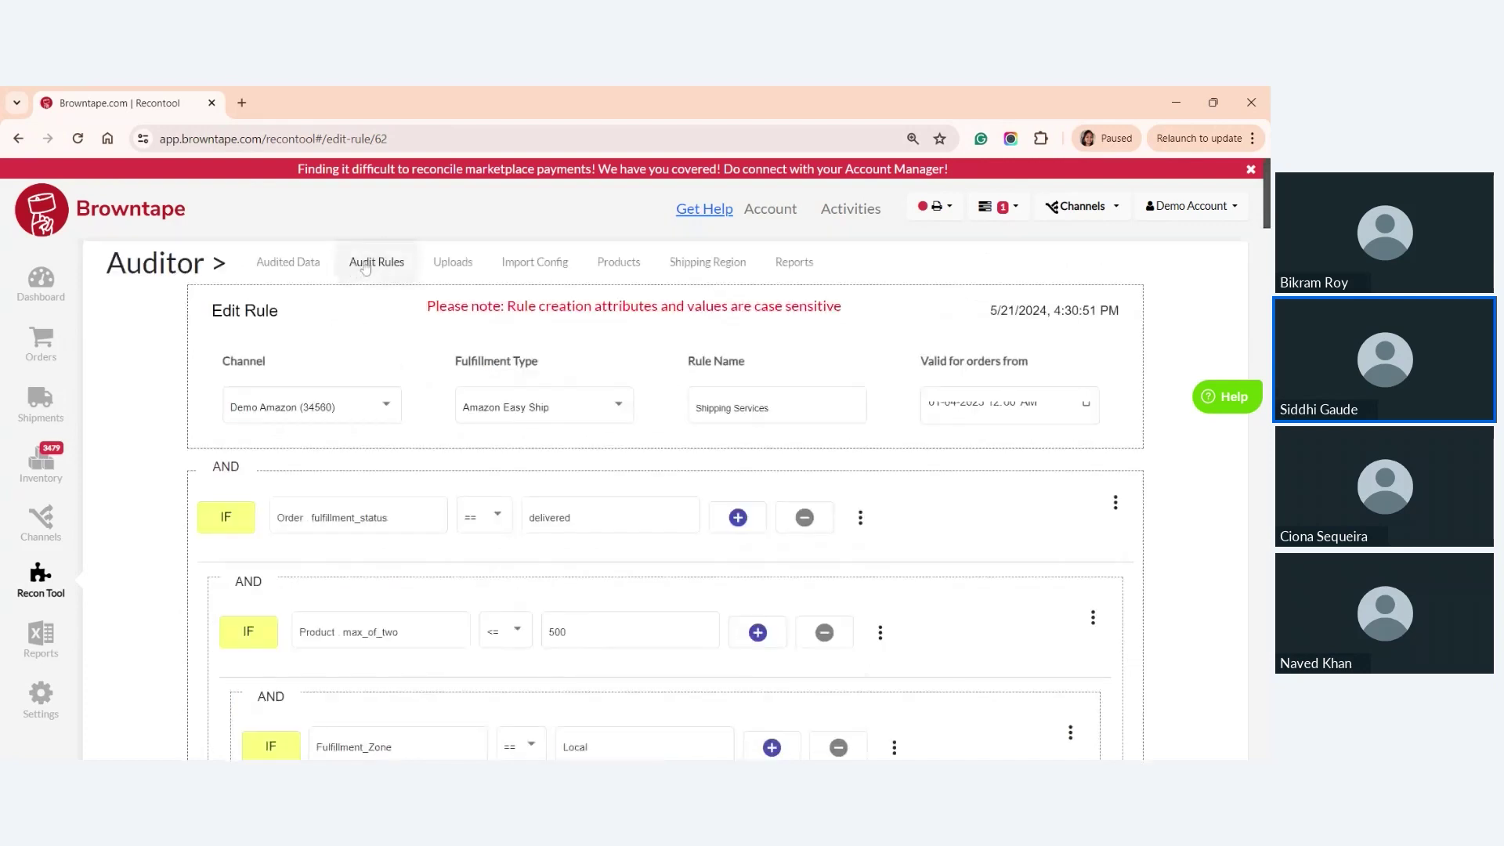
- Revisit the Shipping Services rule's actions, then return to Audited Data showing 472 unreconciled orders
{"action": "left_click", "coordinate": [364, 269]}
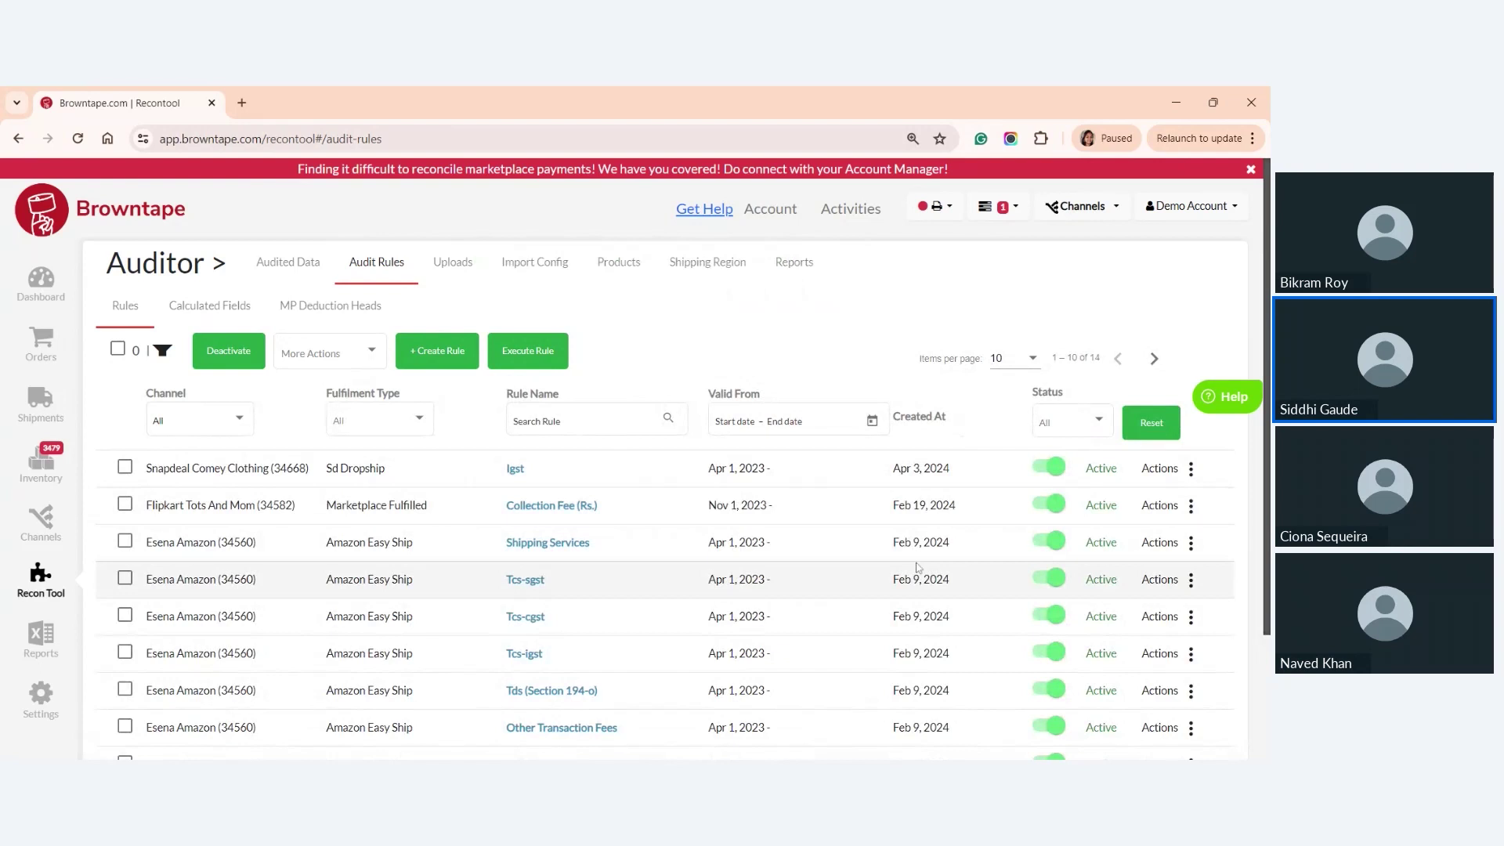
{"action": "left_click", "coordinate": [1152, 553]}
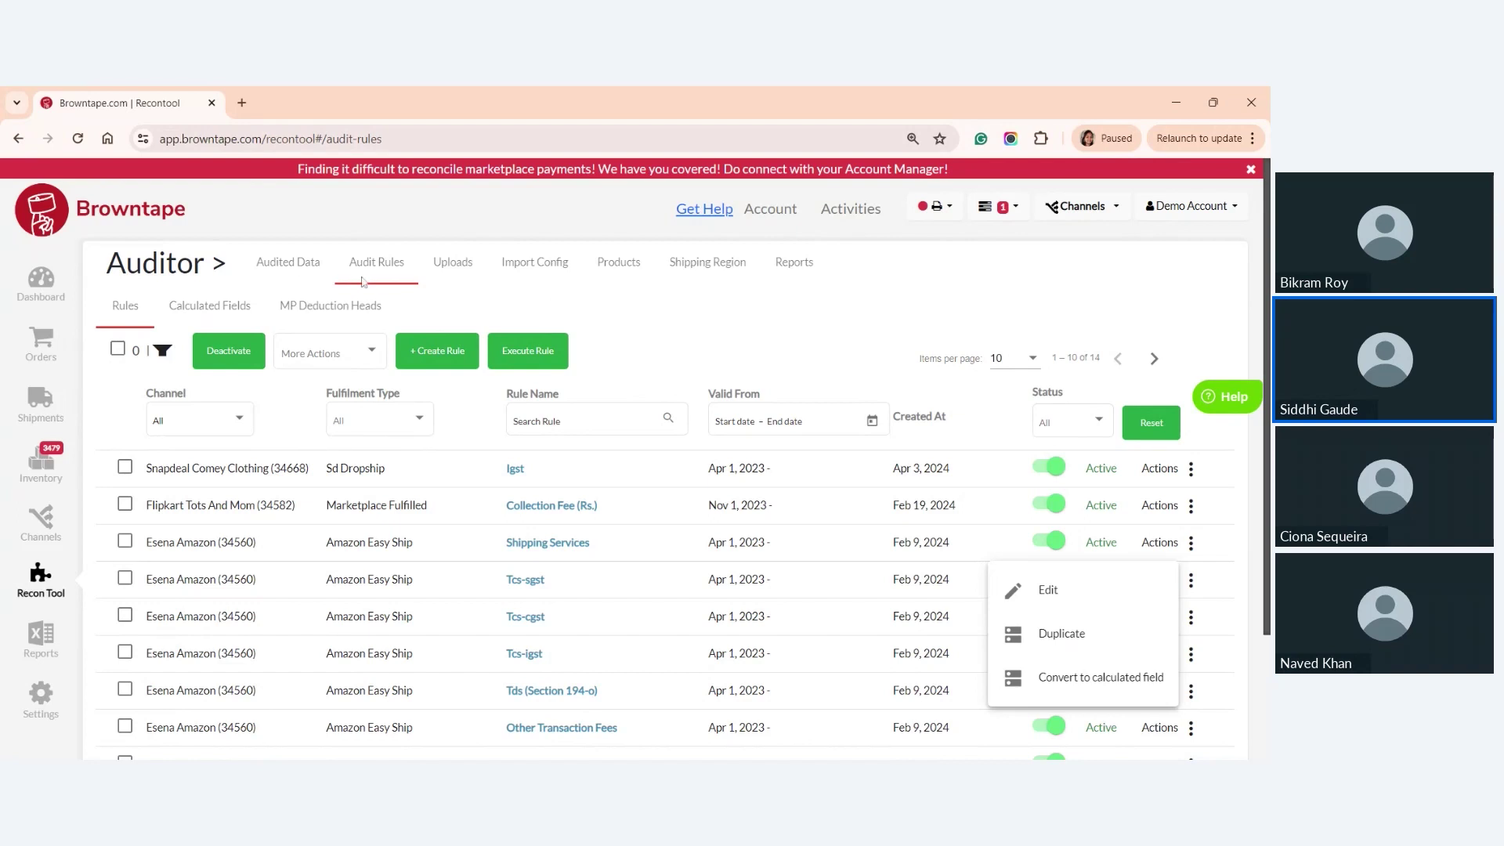
{"action": "left_click", "coordinate": [276, 266]}
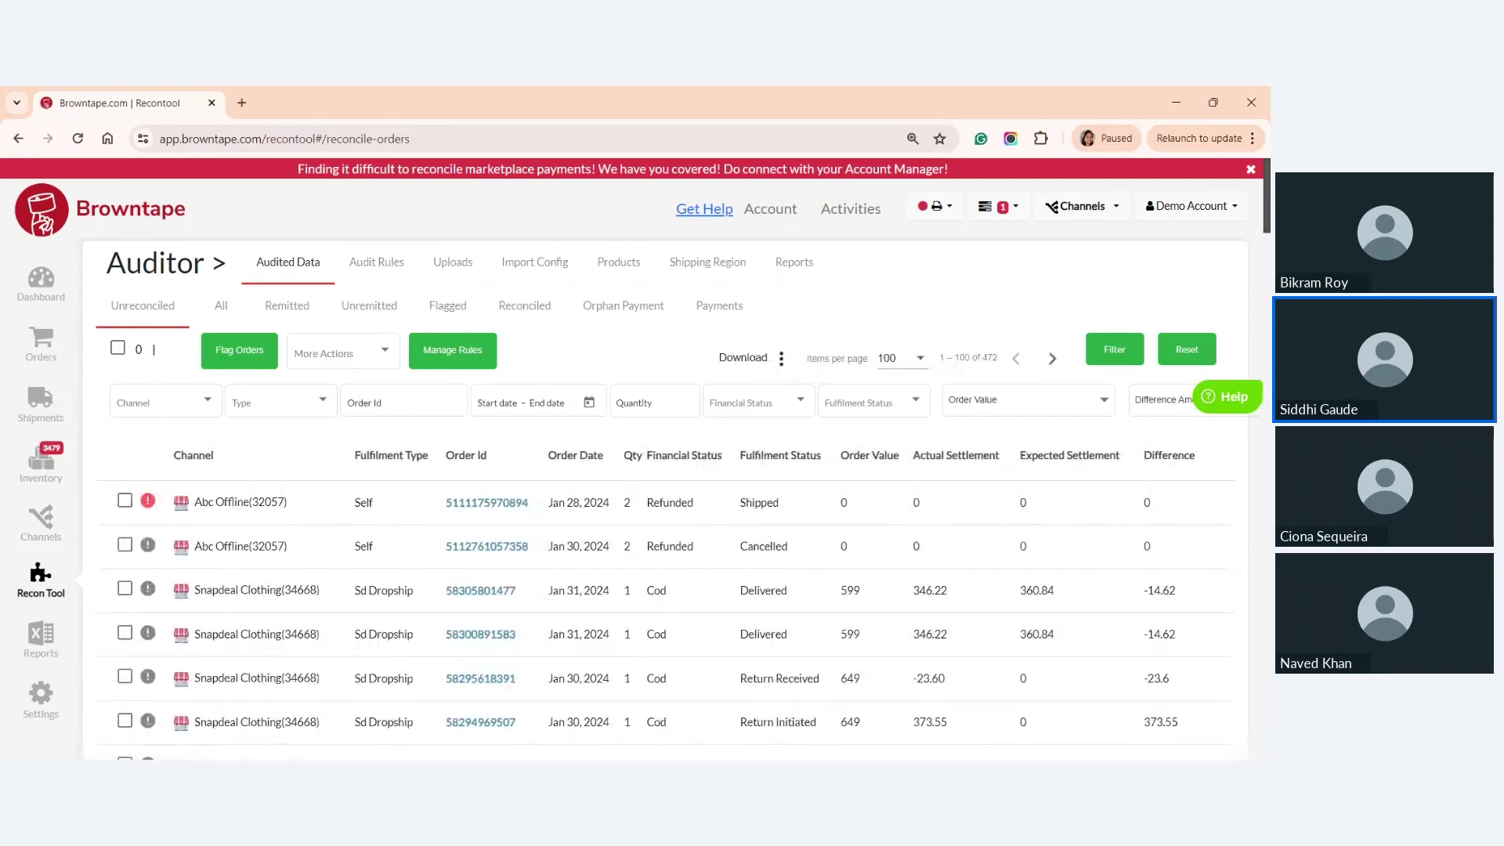
- Check the download options, then tick Demo Amazon (34560) in the channel filter
{"action": "left_click", "coordinate": [782, 360]}
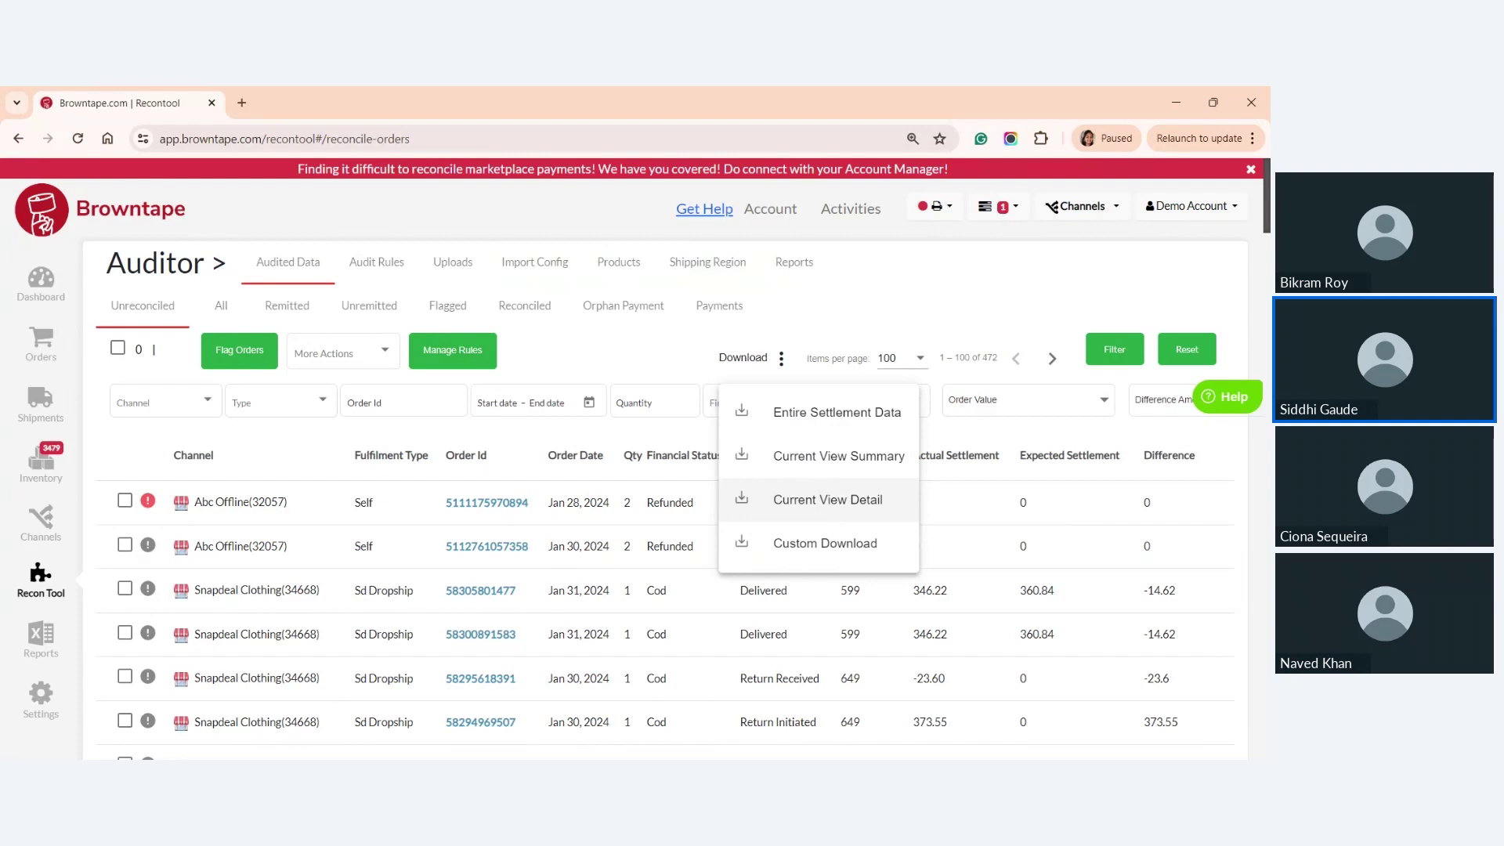
{"action": "left_click", "coordinate": [171, 419]}
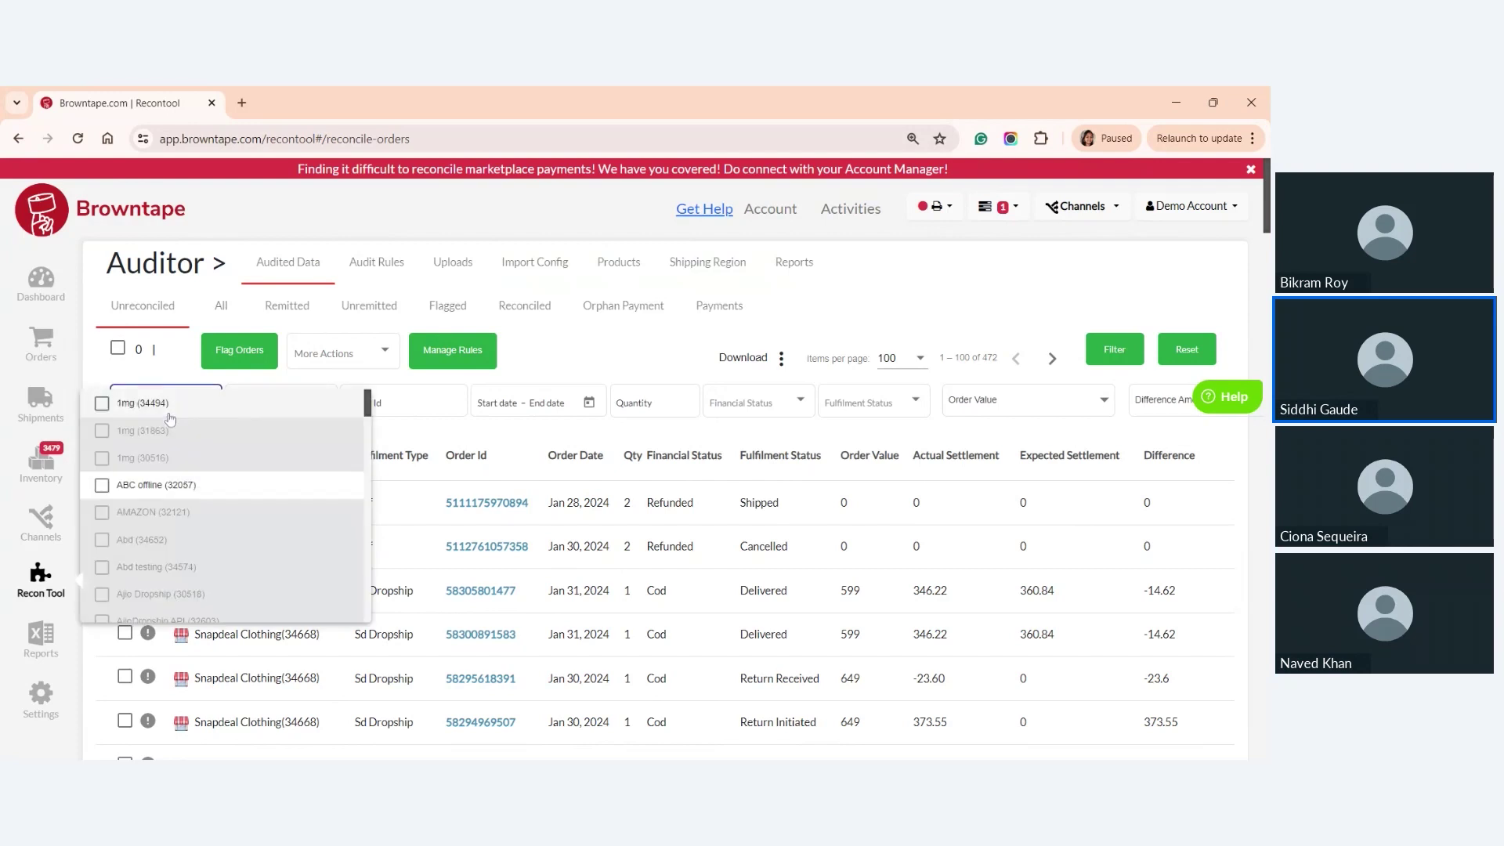
{"action": "scroll", "coordinate": [153, 481], "scroll_direction": "down", "scroll_amount": 5}
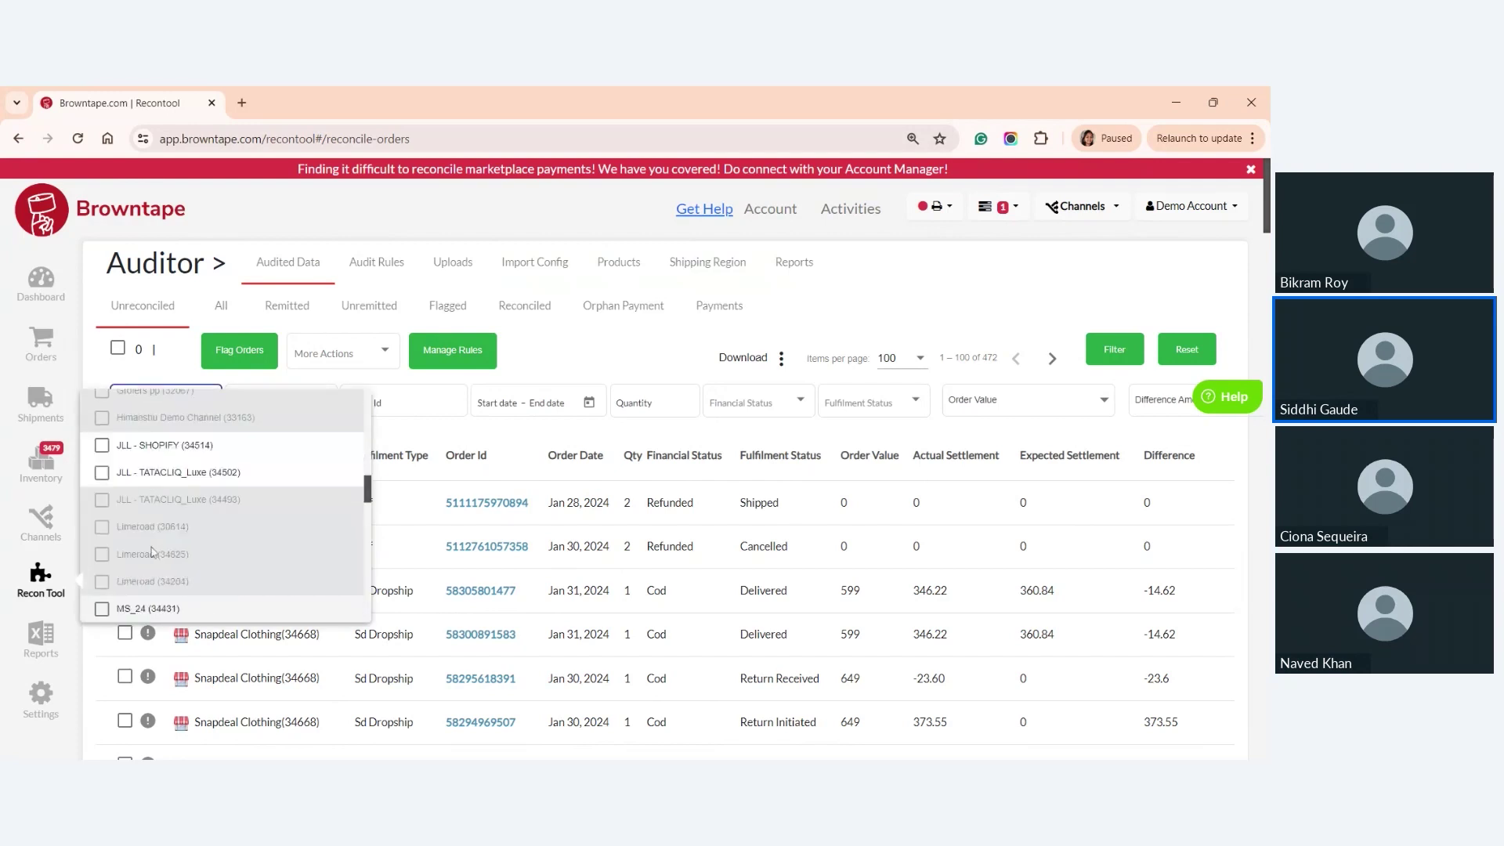
{"action": "scroll", "coordinate": [152, 517], "scroll_direction": "up", "scroll_amount": 5}
{"action": "left_click", "coordinate": [157, 407]}
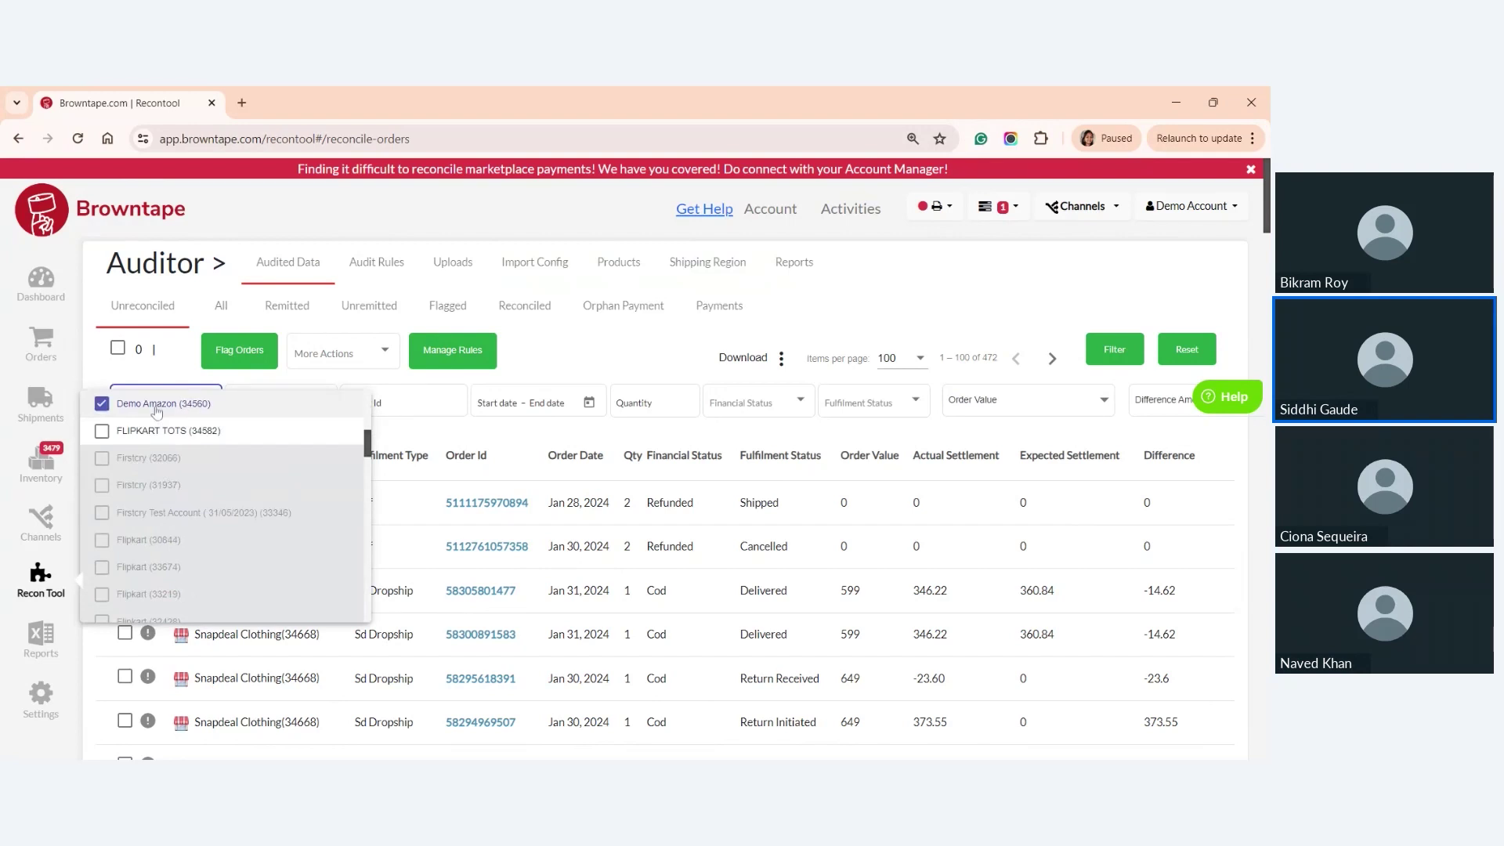
- Apply the Demo Amazon filter to list 17 orders and expand the refunded order's payments
{"action": "left_click", "coordinate": [1113, 352]}
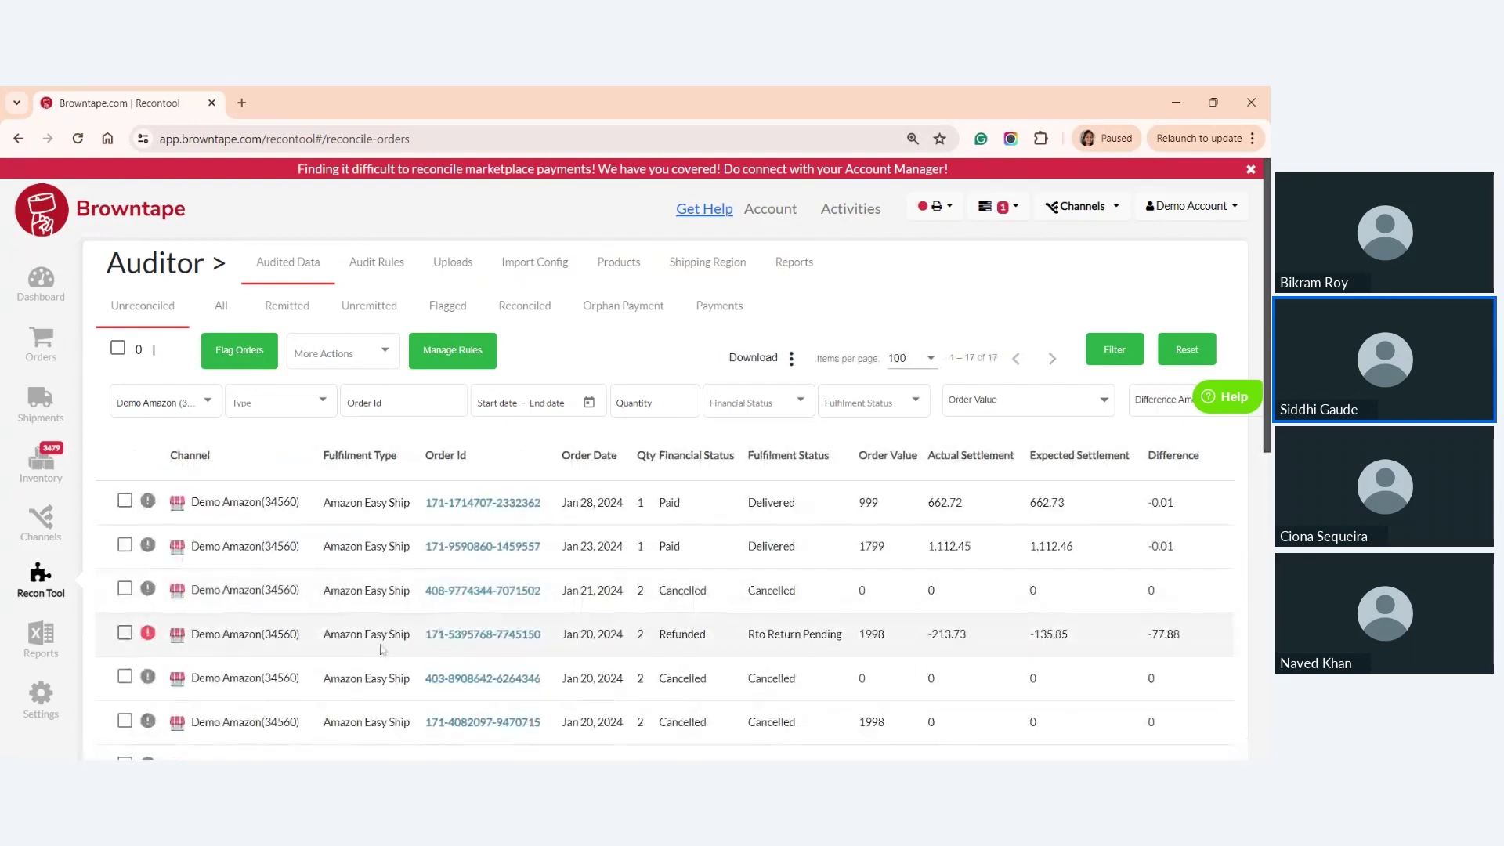
{"action": "left_click", "coordinate": [443, 648]}
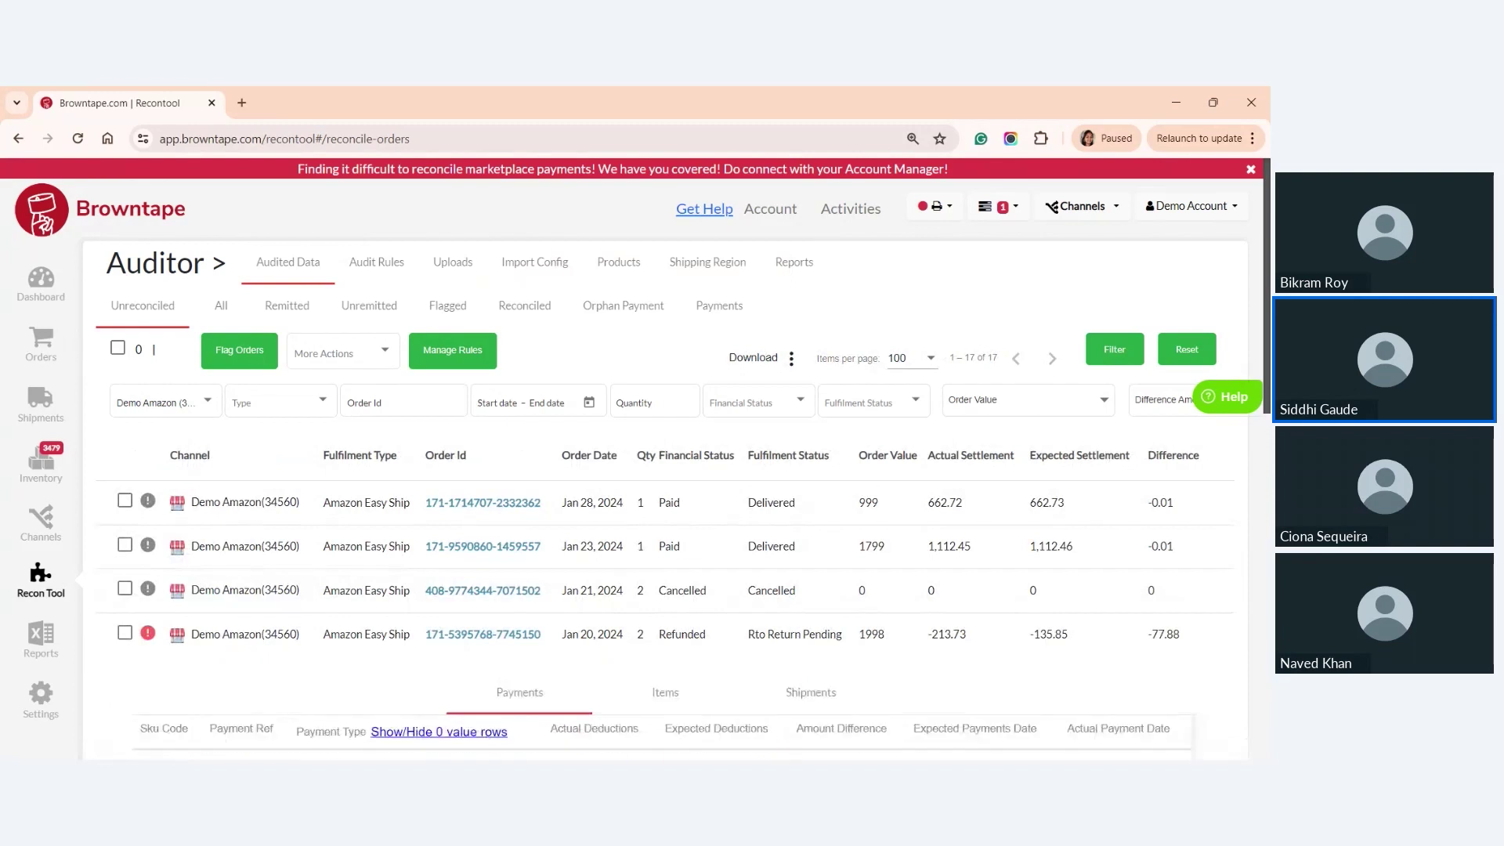
{"action": "scroll", "coordinate": [1080, 396], "scroll_direction": "down", "scroll_amount": 2}
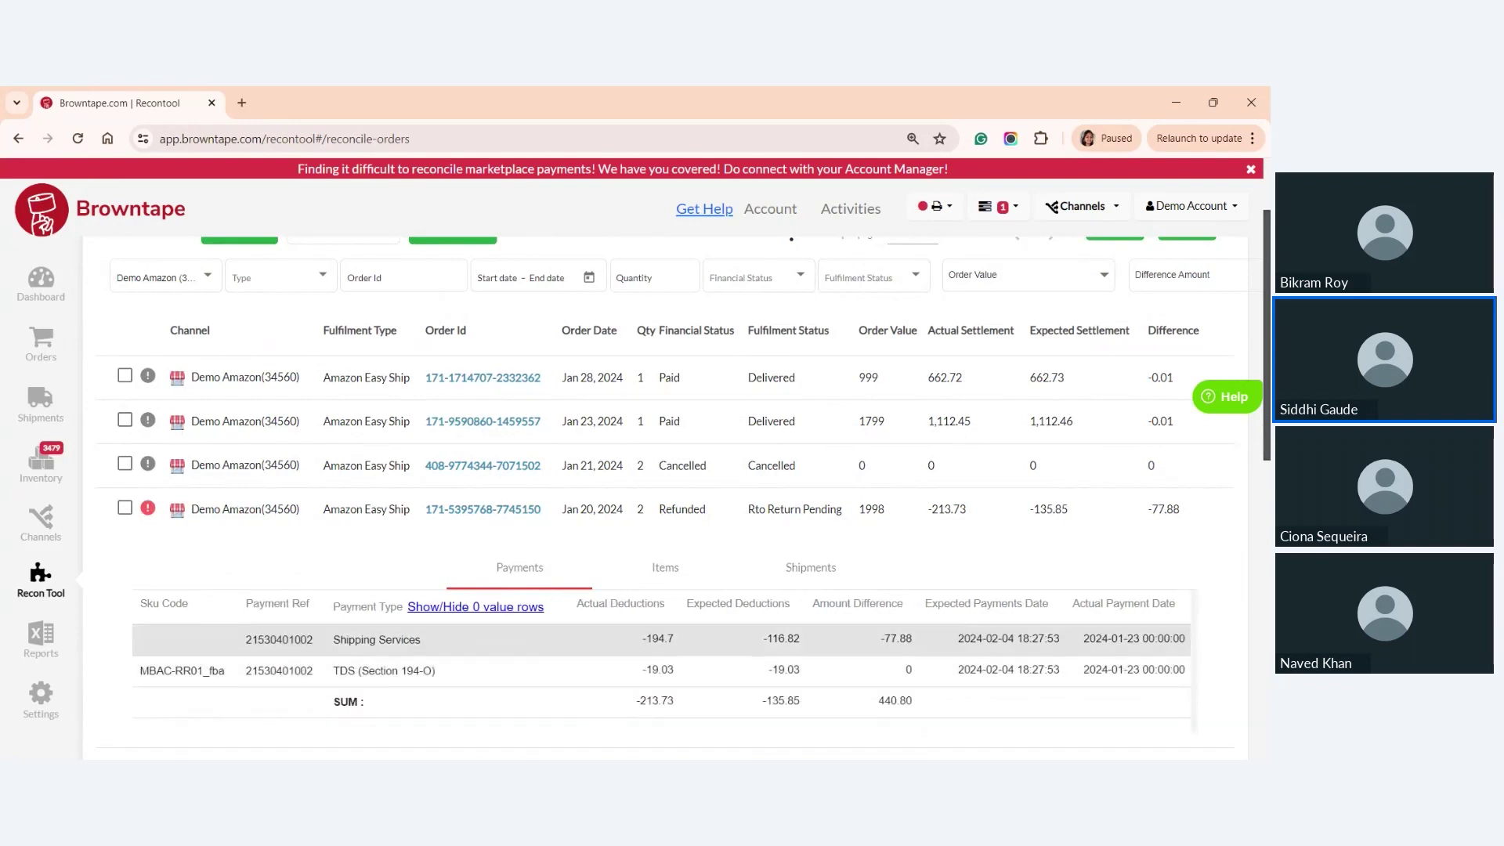
- Highlight the Shipping Services deduction values, including expected -116.82, then open the Download menu
{"action": "double_click", "coordinate": [660, 638]}
{"action": "left_click_drag", "start_coordinate": [771, 639], "coordinate": [800, 639]}
{"action": "double_click", "coordinate": [898, 639]}
{"action": "left_click_drag", "start_coordinate": [333, 639], "coordinate": [667, 639]}
{"action": "left_click_drag", "start_coordinate": [771, 639], "coordinate": [800, 640]}
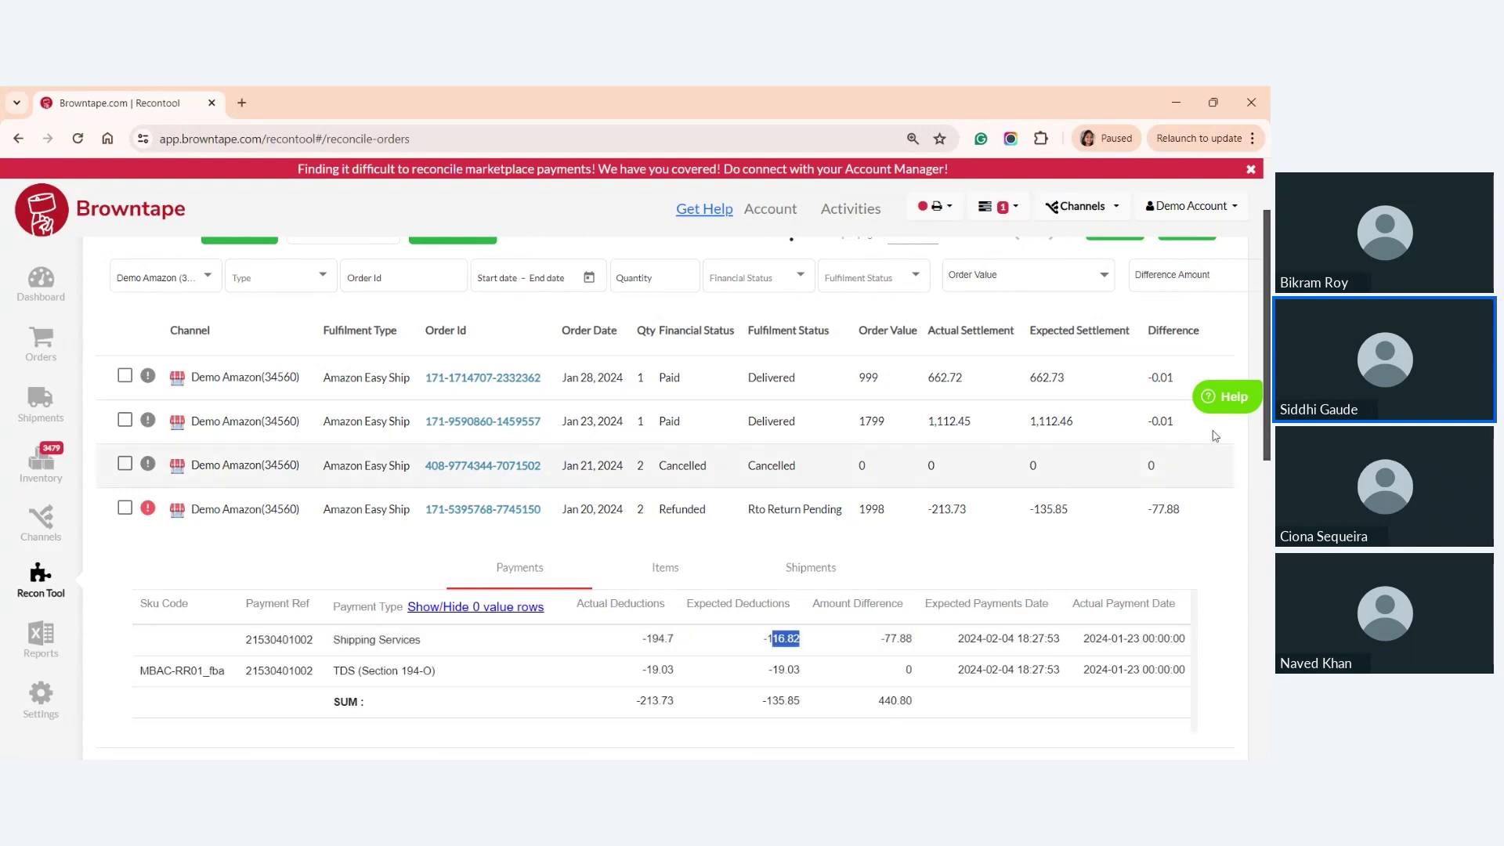
{"action": "scroll", "coordinate": [791, 337], "scroll_direction": "up", "scroll_amount": 2}
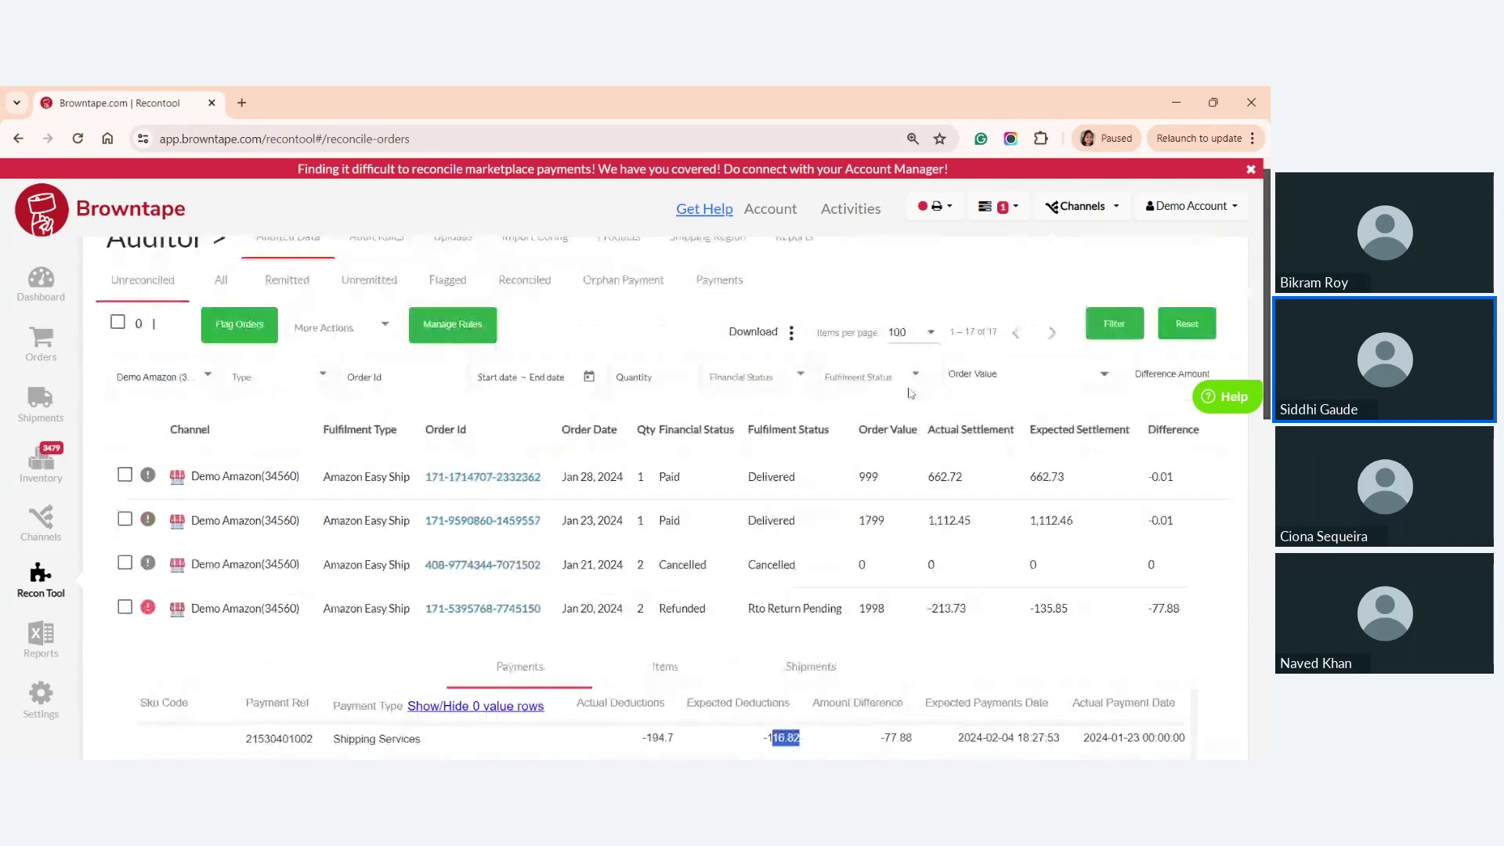
{"action": "left_click", "coordinate": [792, 332]}
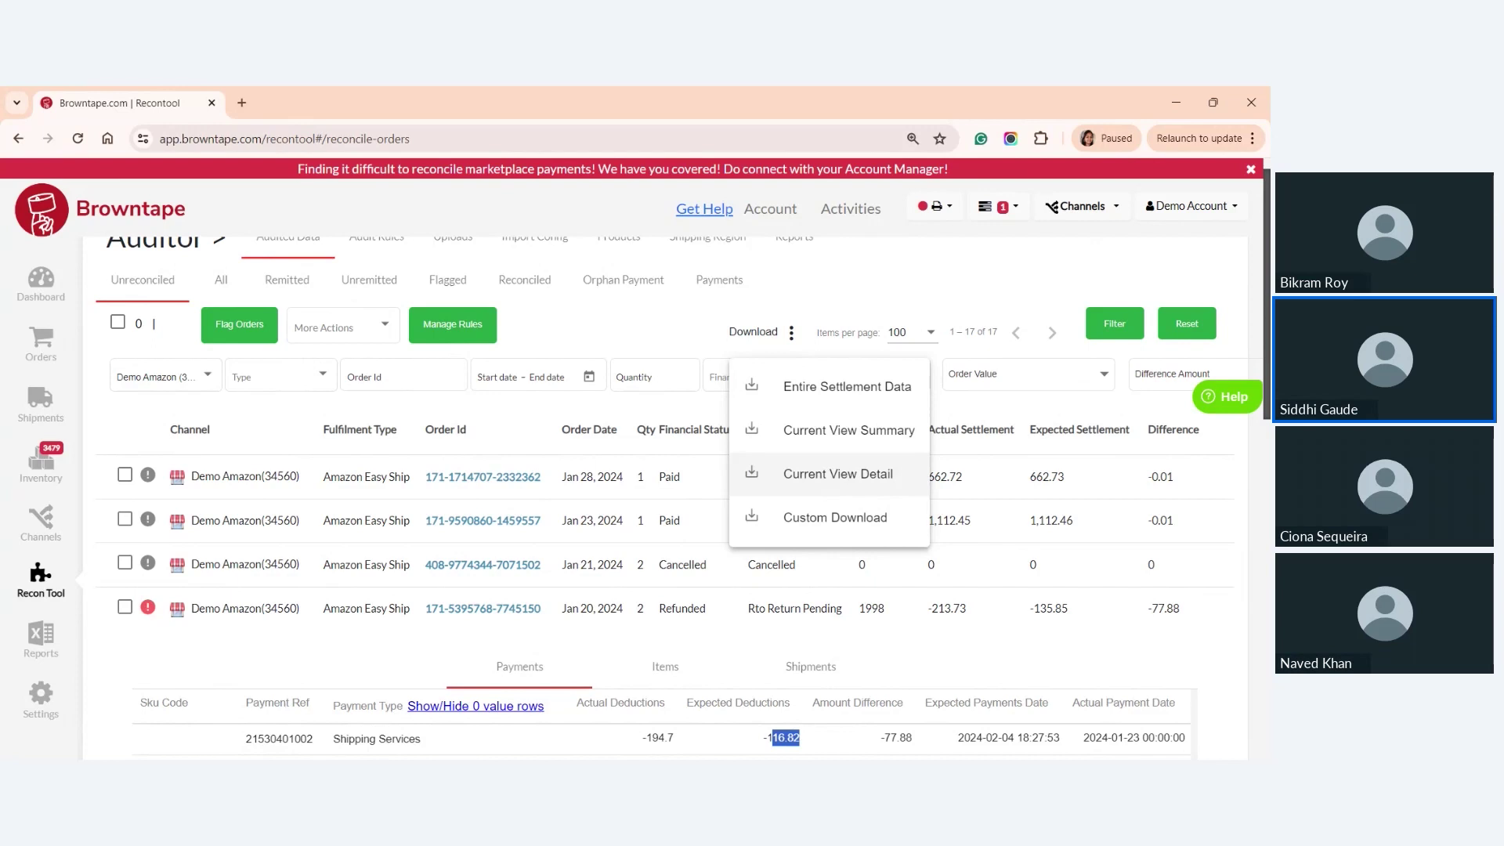
- In Custom Download, include COD Fees, Fixed Fee (Rs.) and Customer Add-ons Amount (Rs.)
{"action": "left_click", "coordinate": [822, 518]}
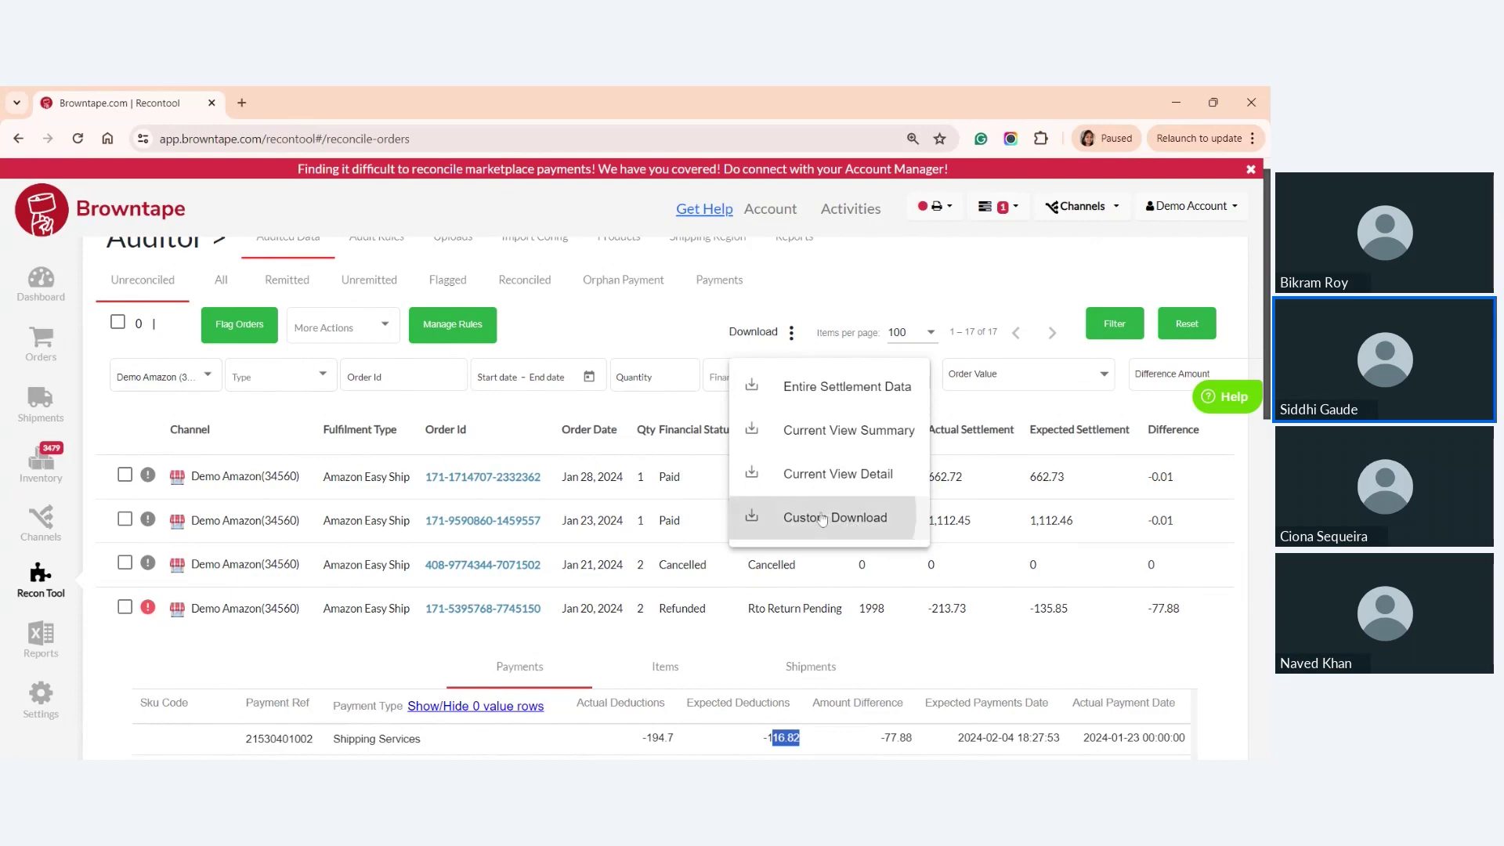
{"action": "scroll", "coordinate": [666, 471], "scroll_direction": "down", "scroll_amount": 1}
{"action": "scroll", "coordinate": [666, 494], "scroll_direction": "down", "scroll_amount": 1}
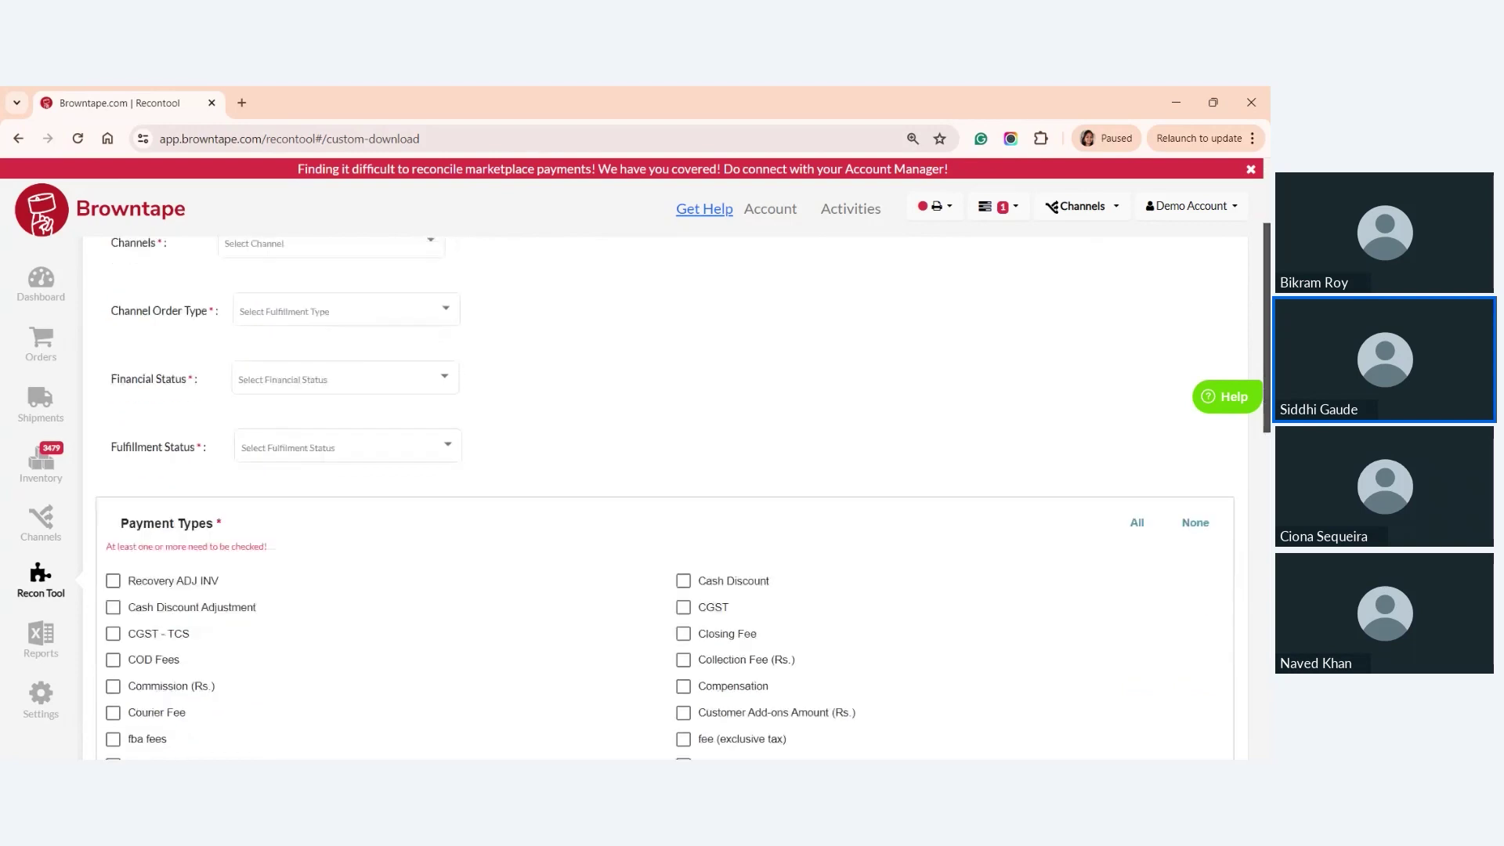
{"action": "left_click_drag", "start_coordinate": [1267, 387], "coordinate": [1267, 437]}
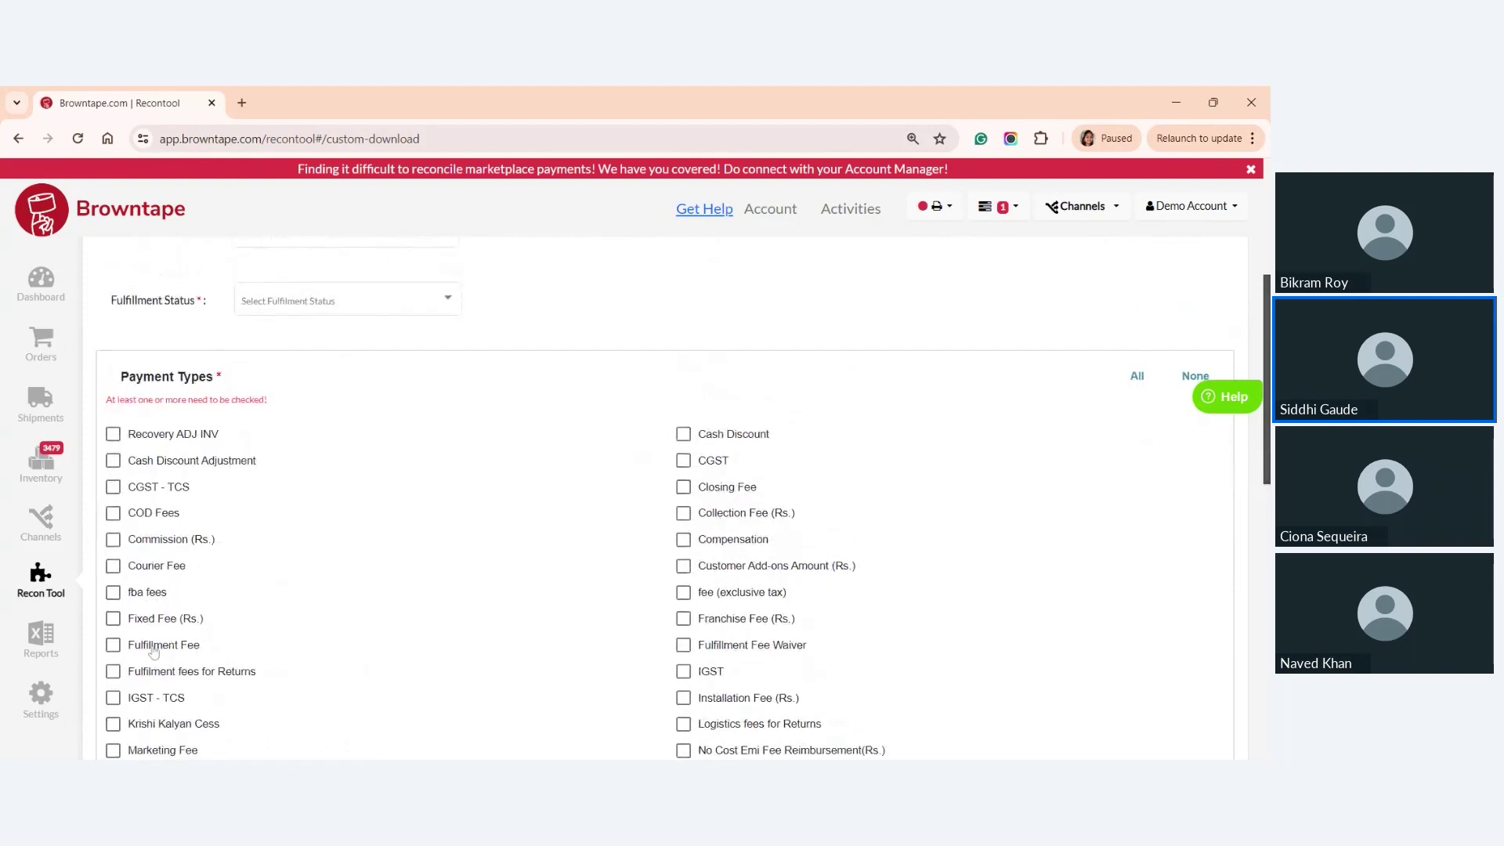
{"action": "left_click", "coordinate": [148, 517]}
{"action": "left_click", "coordinate": [149, 624]}
{"action": "left_click", "coordinate": [685, 566]}
- Return to Audited Data and open the Reports page, which lists no records
{"action": "scroll", "coordinate": [341, 727], "scroll_direction": "down", "scroll_amount": 9}
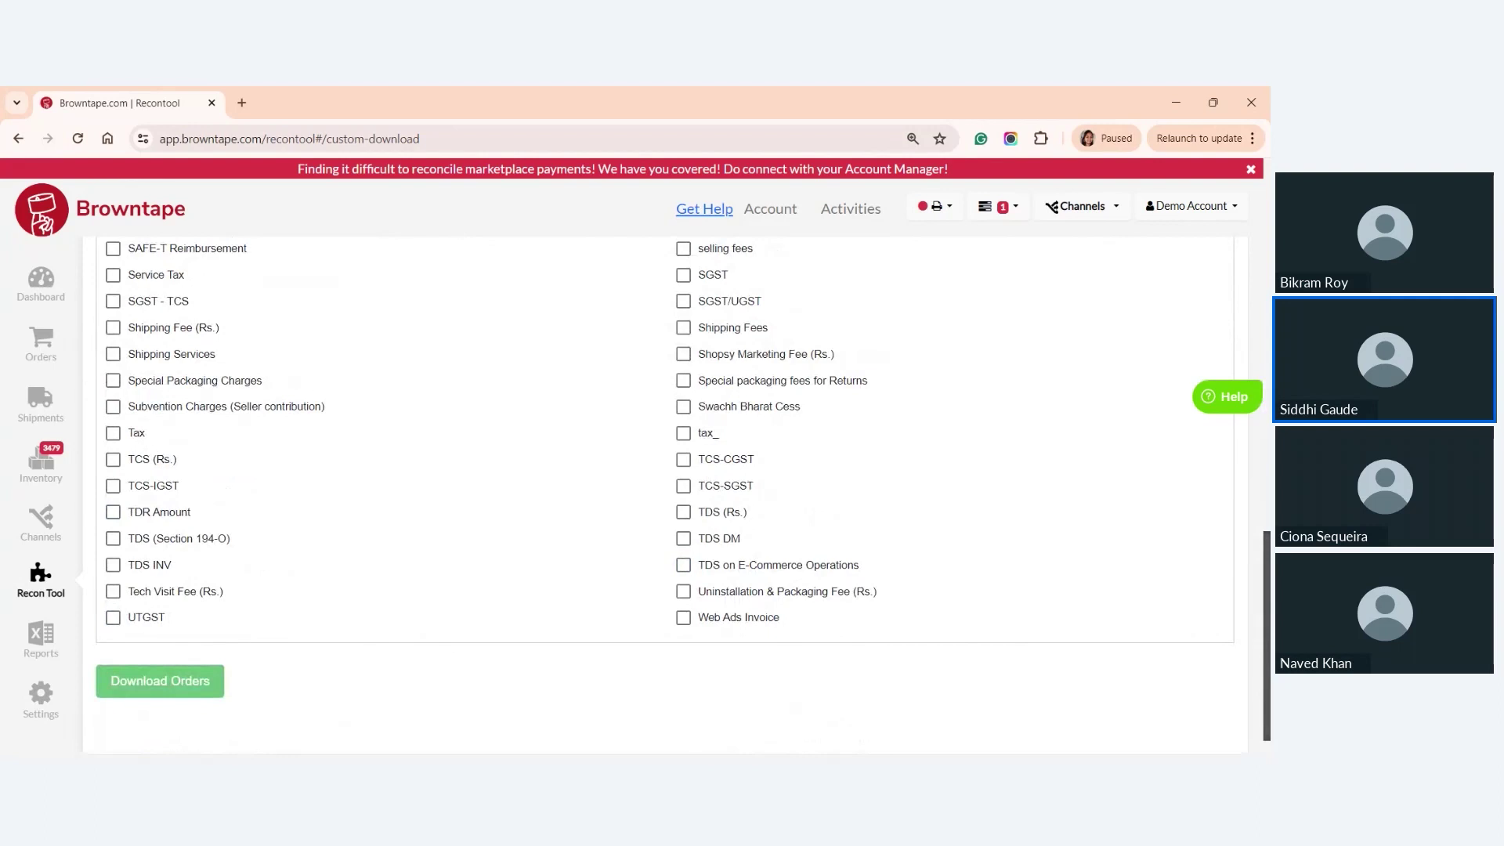
{"action": "scroll", "coordinate": [666, 470], "scroll_direction": "up", "scroll_amount": 10}
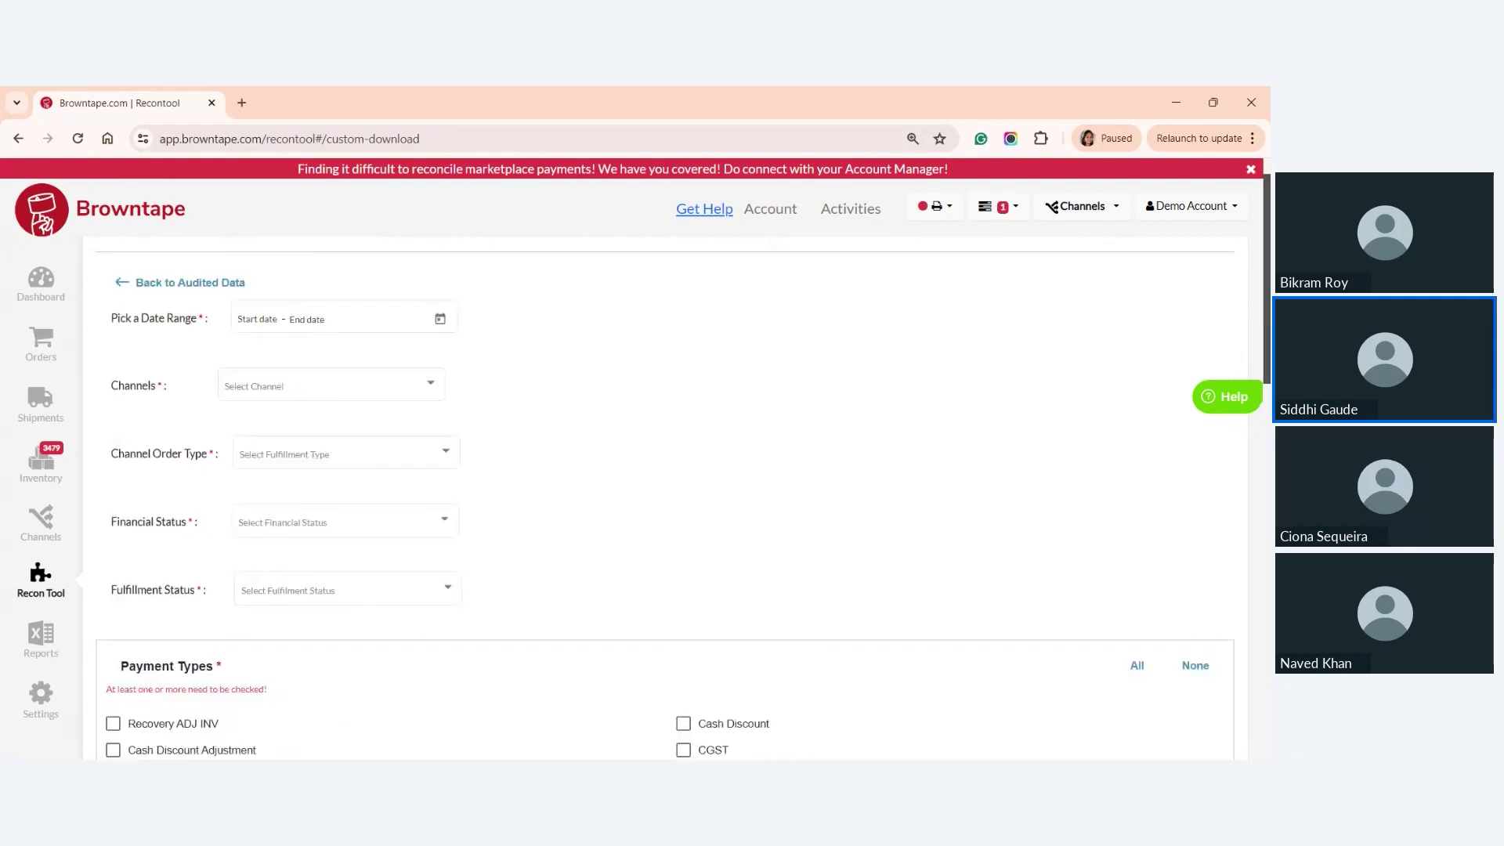
{"action": "scroll", "coordinate": [471, 282], "scroll_direction": "up", "scroll_amount": 1}
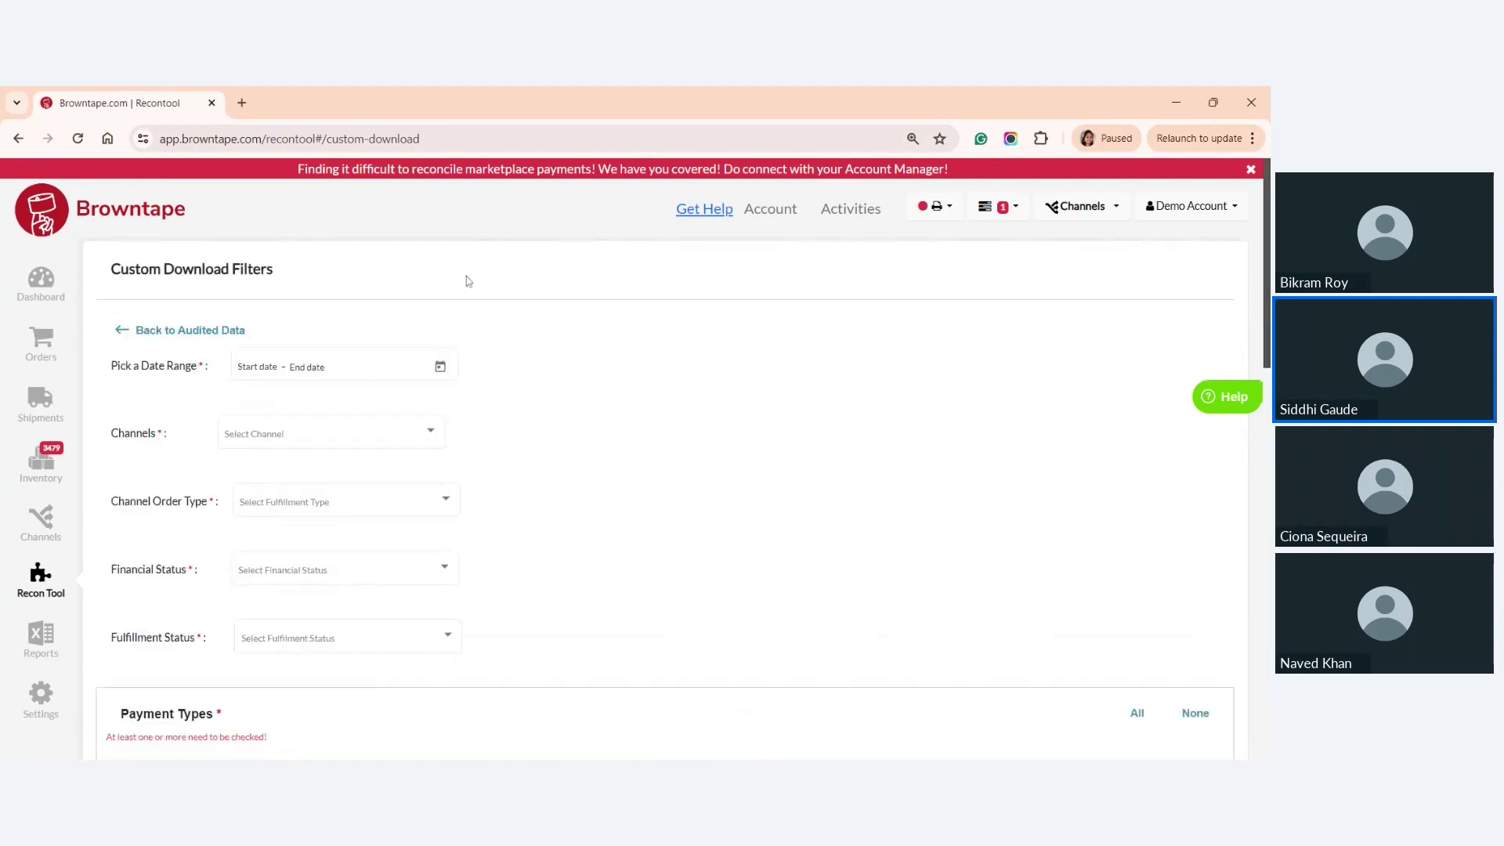
{"action": "left_click", "coordinate": [126, 332]}
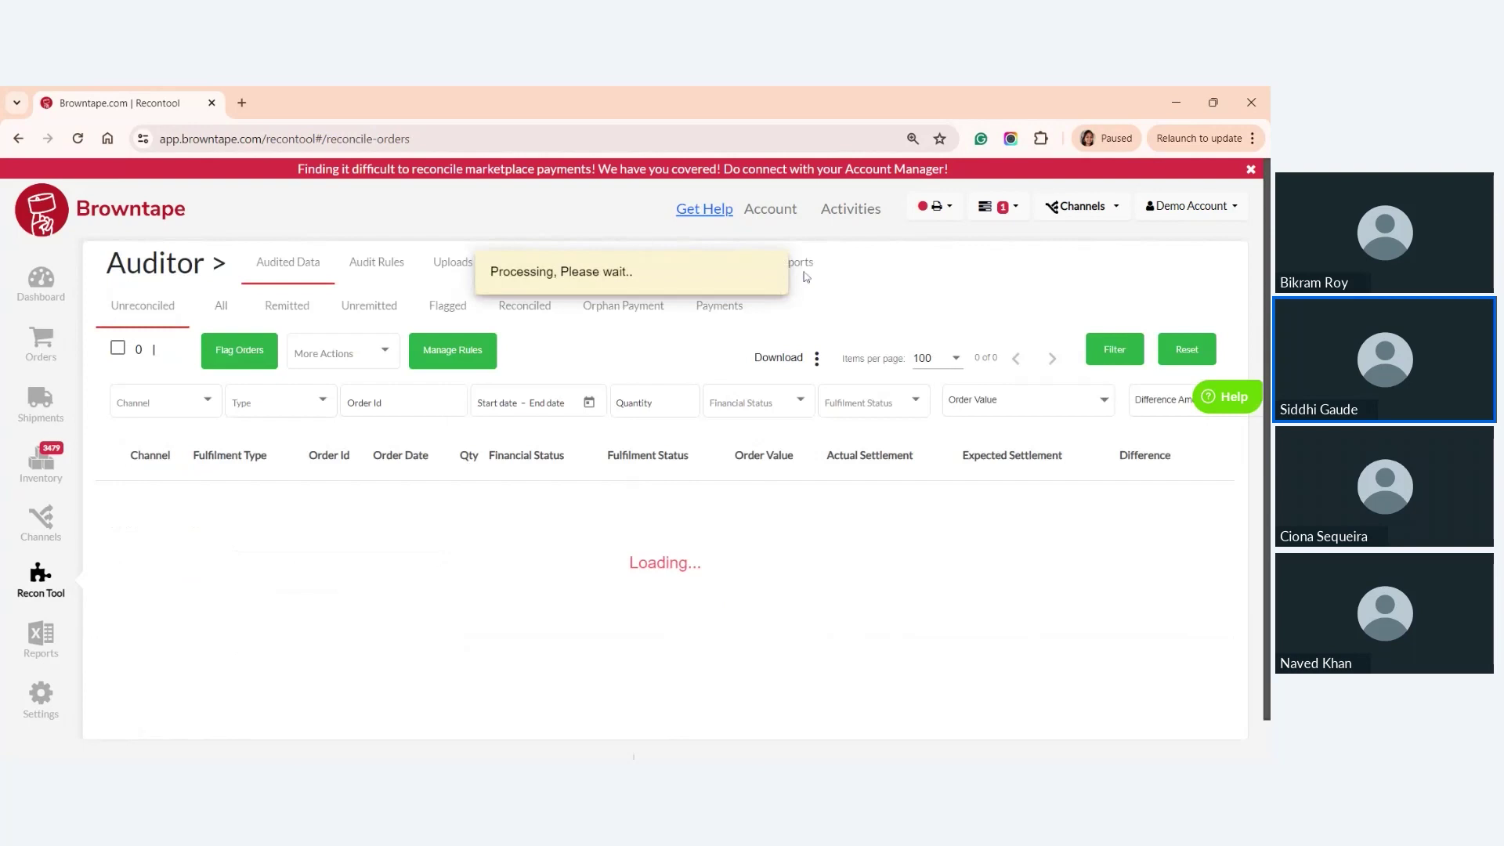
{"action": "left_click", "coordinate": [804, 273]}
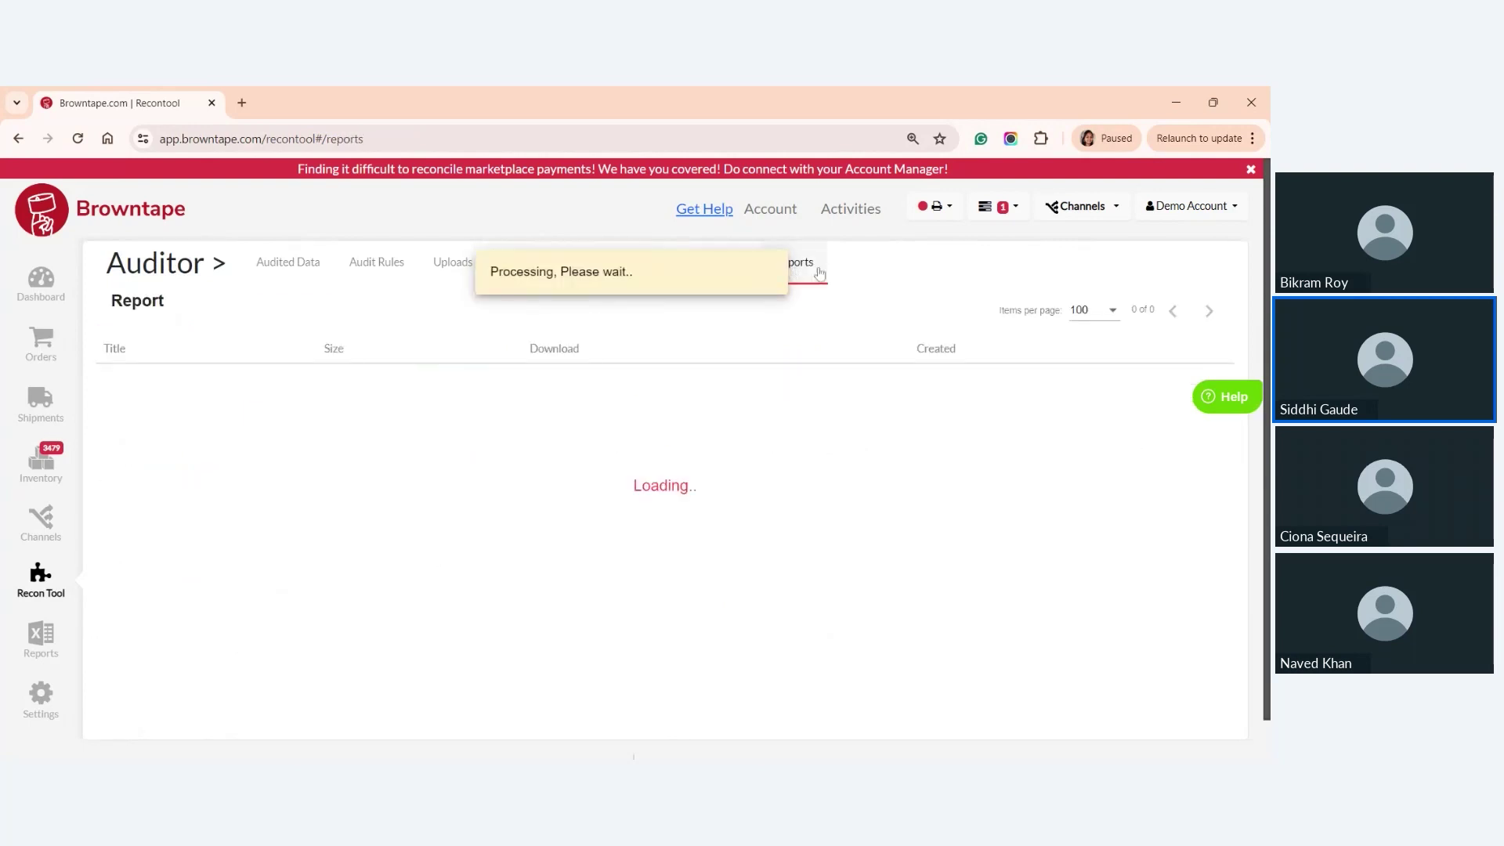